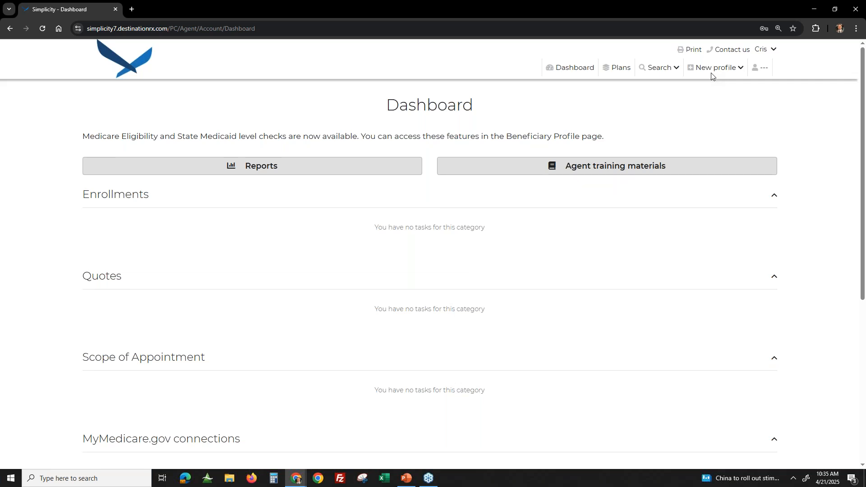
- Start a new beneficiary profile
click(714, 71)
click(660, 90)
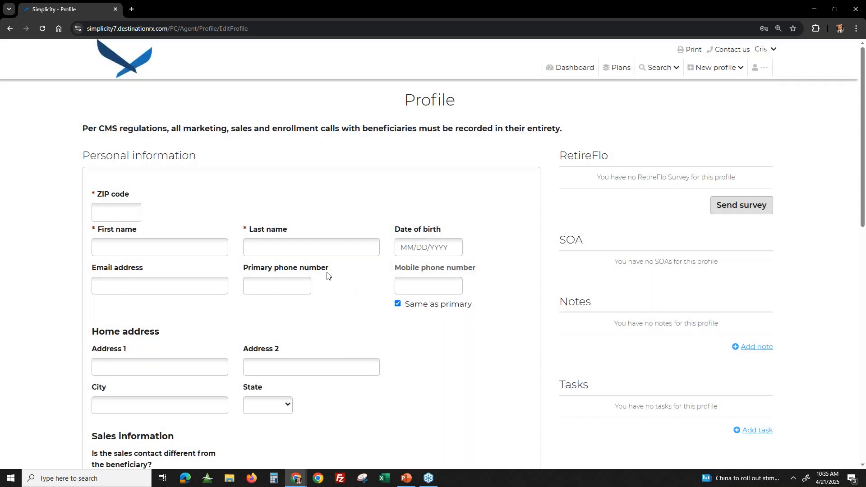
click(724, 72)
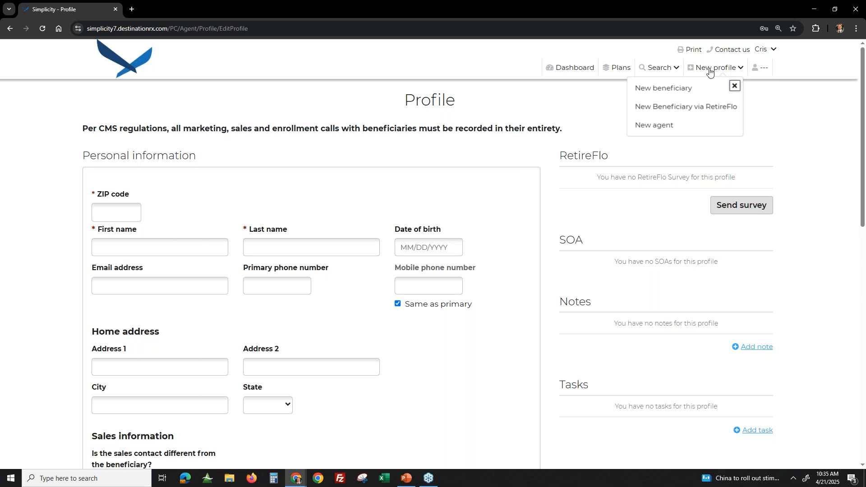
click(109, 214)
key(Escape)
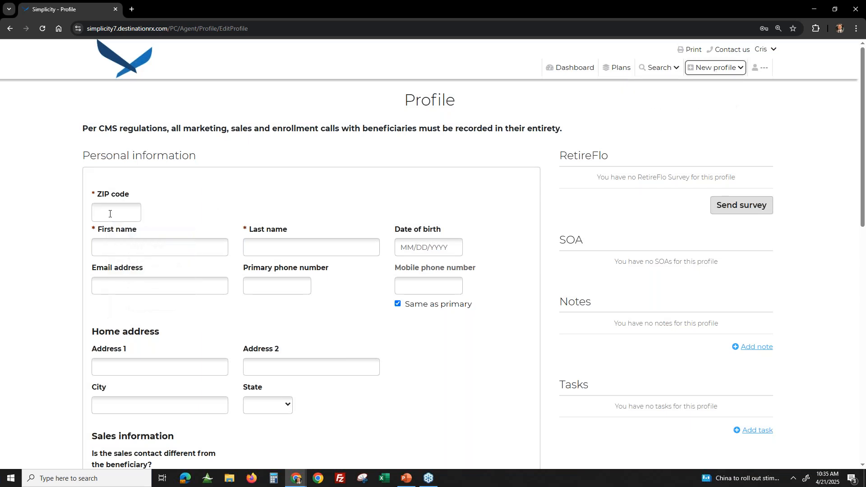
- Fill in the beneficiary's ZIP code, first name and last name in the personal information
click(110, 214)
text(58102)
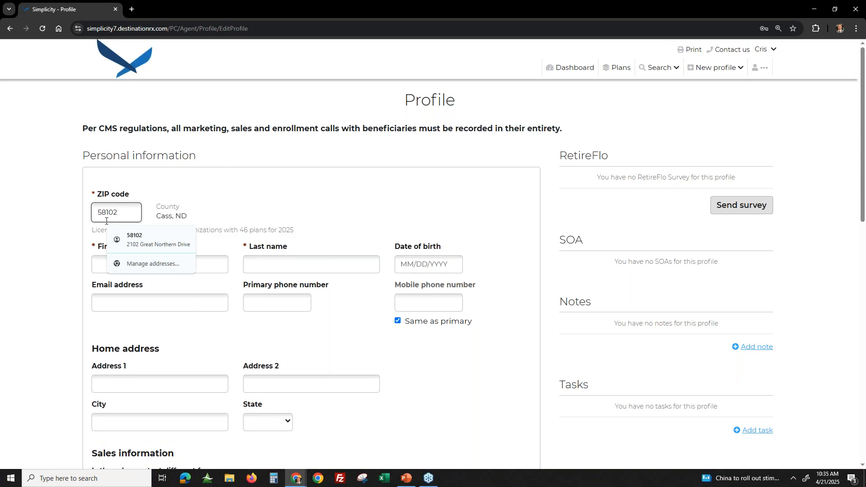
click(103, 266)
text(Test)
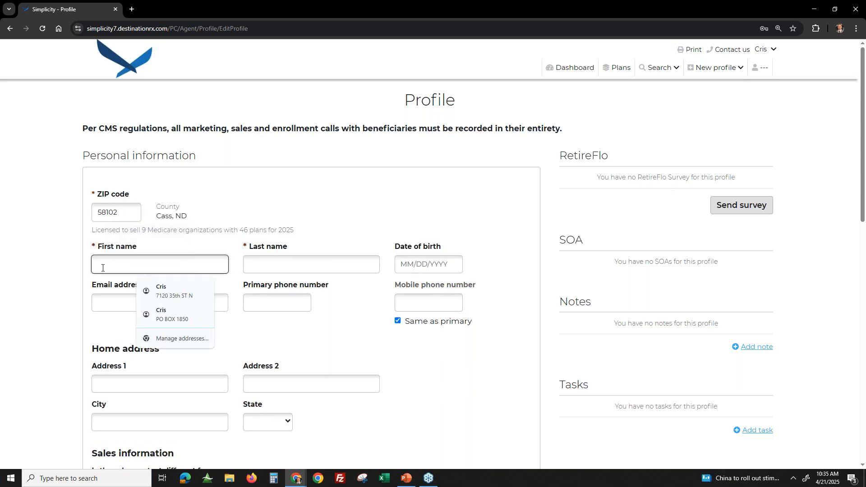
key(Tab)
text(Client)
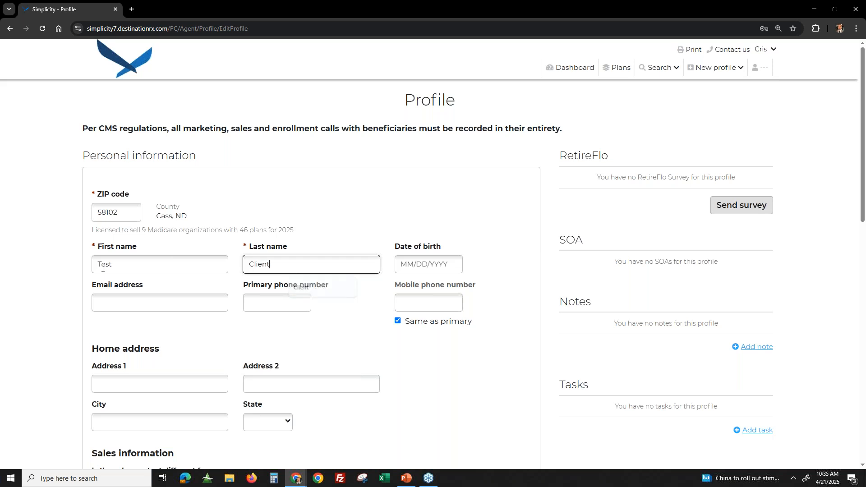
- Enter the beneficiary's date of birth and primary phone number, keeping the mobile number the same as the primary
key(Tab)
text(05/15/1960)
key(Tab)
key(Tab)
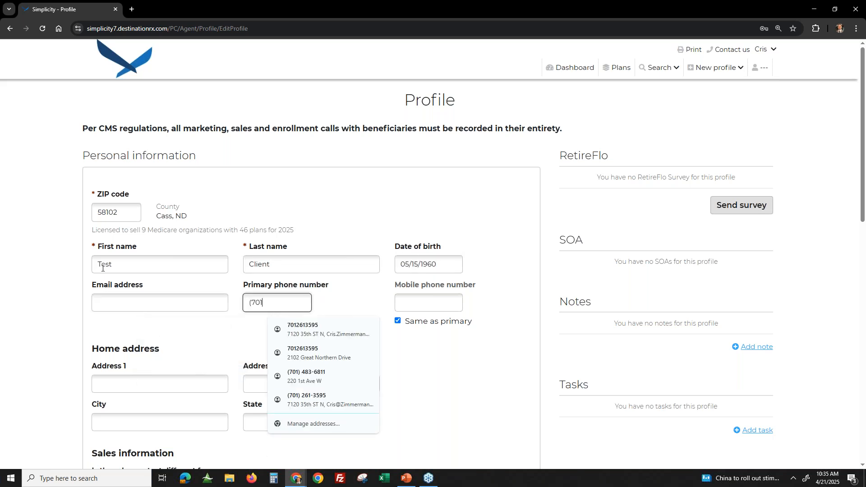
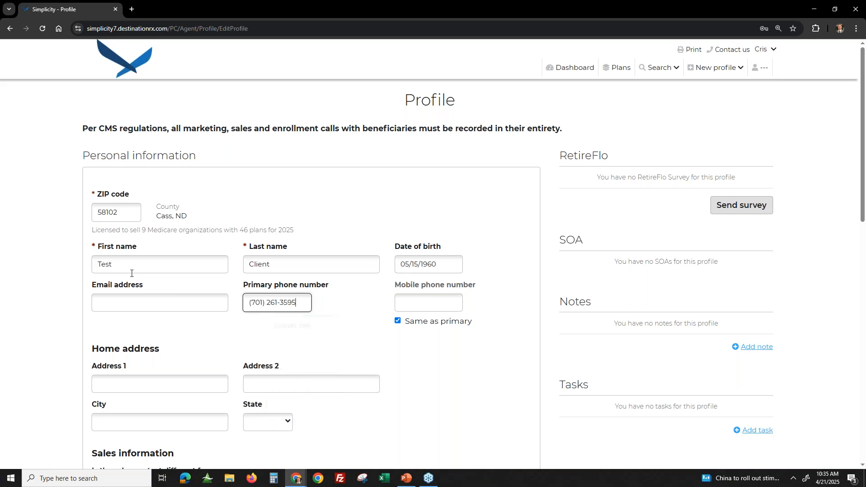
key(Tab)
- Fill in the beneficiary's email address, using the matching saved suggestion
click(166, 303)
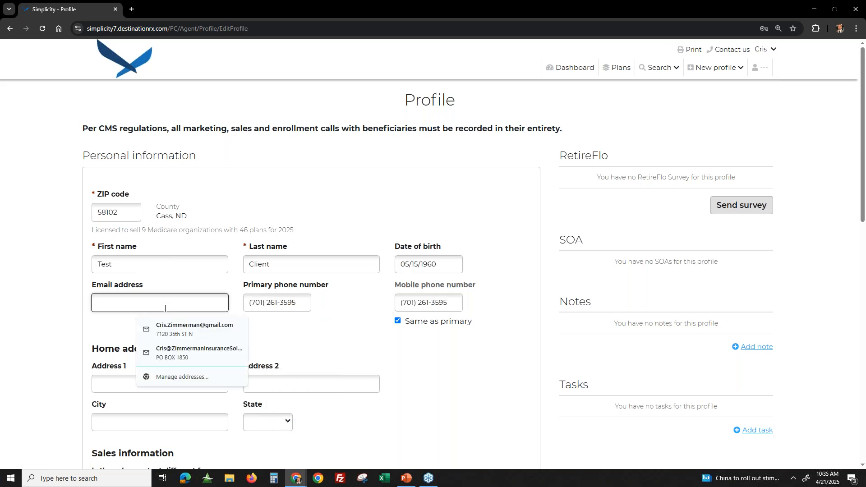
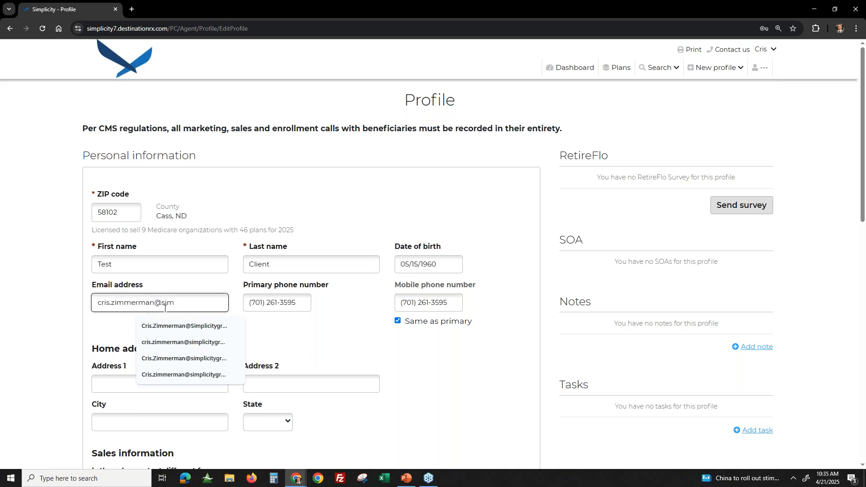
click(189, 325)
- Fill in the beneficiary's home address by entering its beginning and choosing the matching suggested street address
click(167, 382)
text(2102)
scroll(167, 382, down, 1)
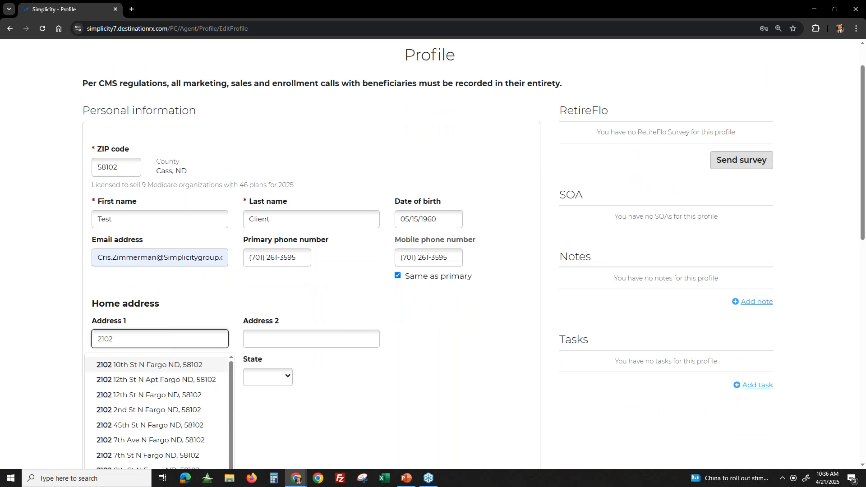
scroll(167, 382, down, 1)
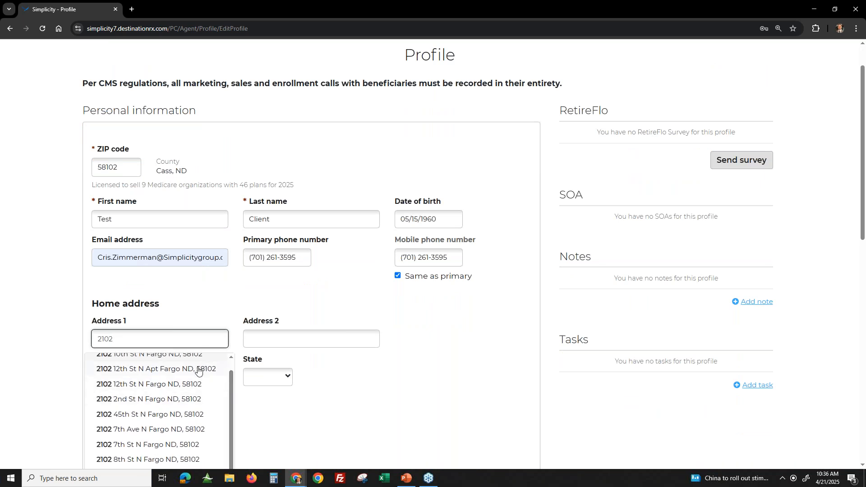
scroll(198, 370, up, 1)
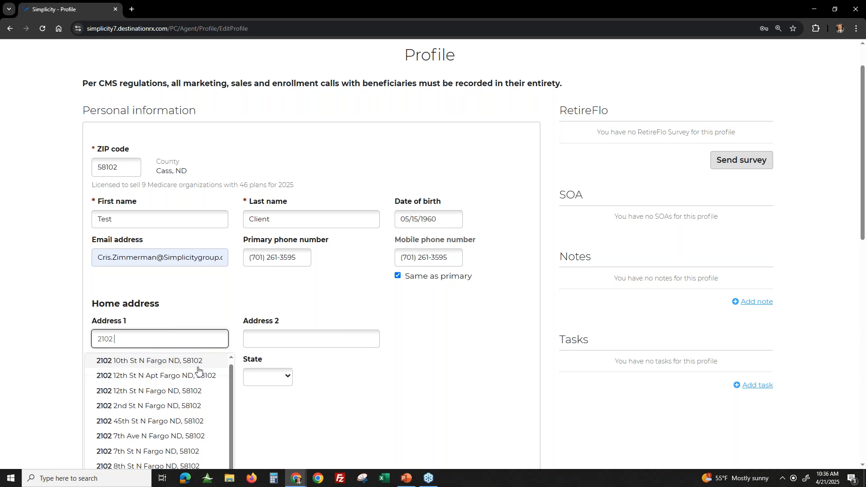
text(G)
click(169, 363)
- View the separate sales contact fields, and answer No to whether the sales contact is different from the beneficiary
scroll(413, 344, down, 1)
scroll(413, 344, down, 2)
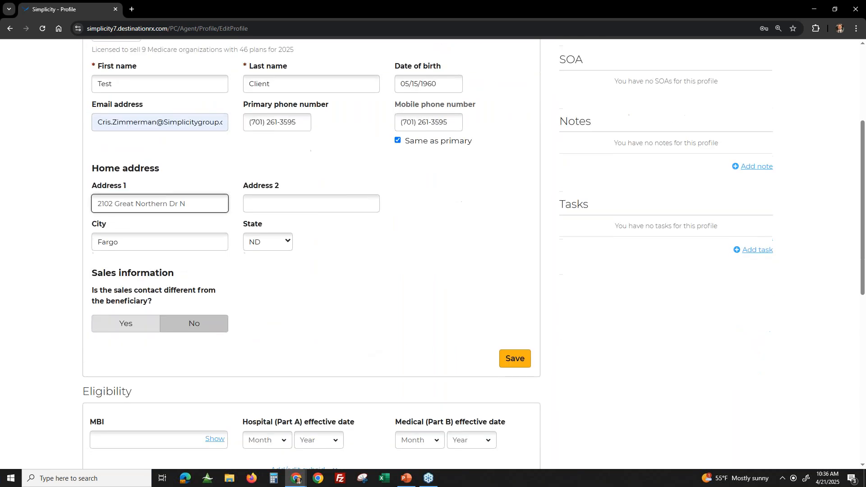
click(114, 320)
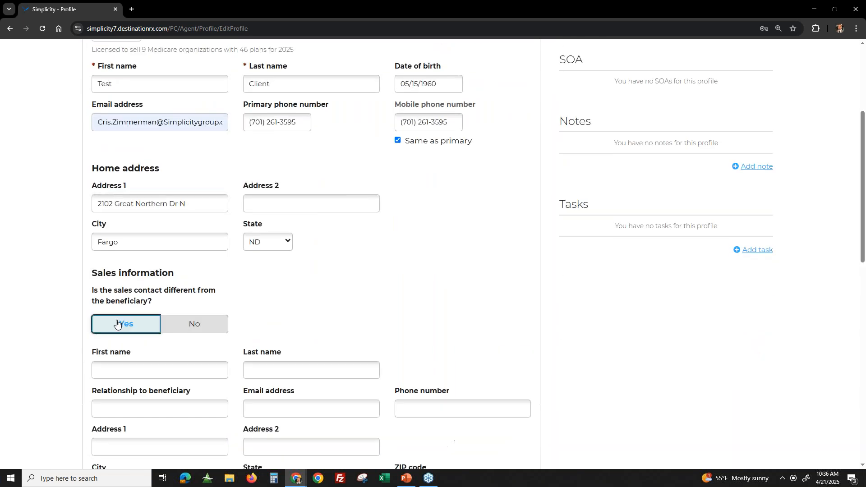
scroll(205, 288, down, 2)
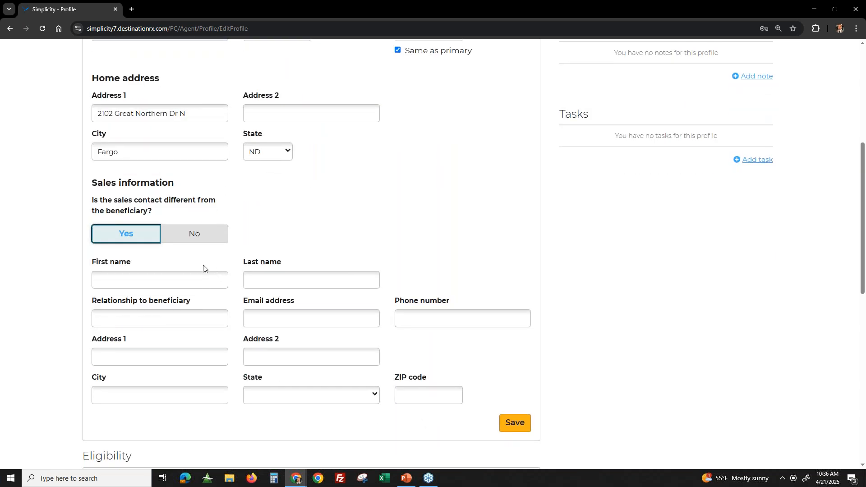
click(203, 236)
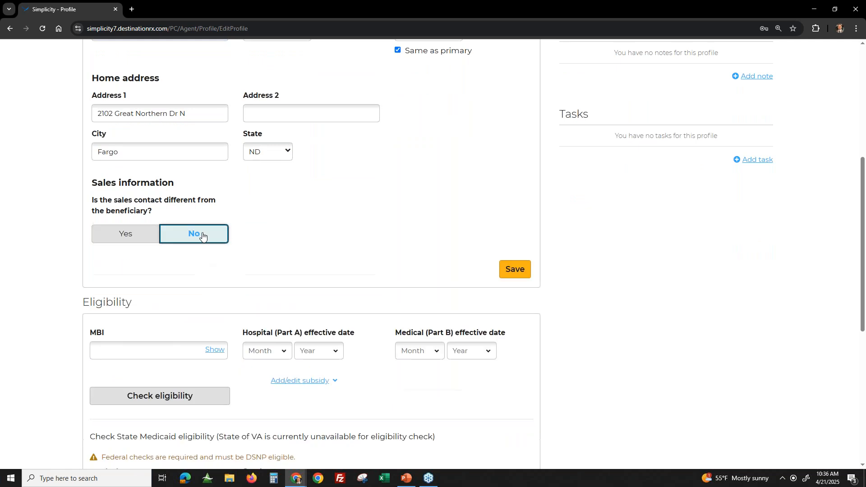
- Examine the profile's personal information, the Medicare and Medicaid eligibility section, the options for continuing, and the RetireFlo and SOA sections
scroll(303, 234, up, 4)
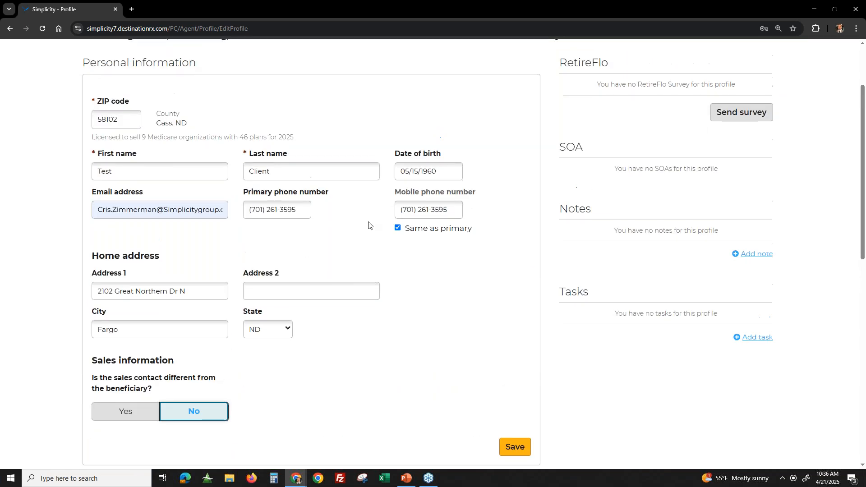
scroll(315, 315, down, 7)
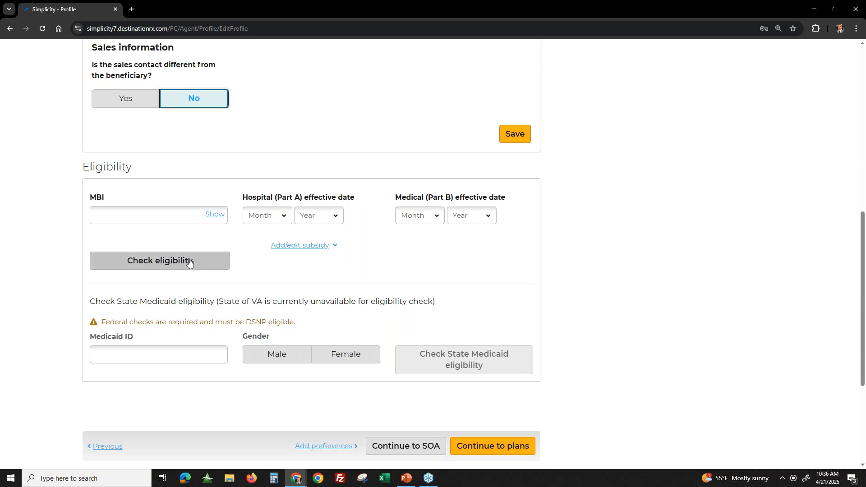
scroll(185, 266, up, 7)
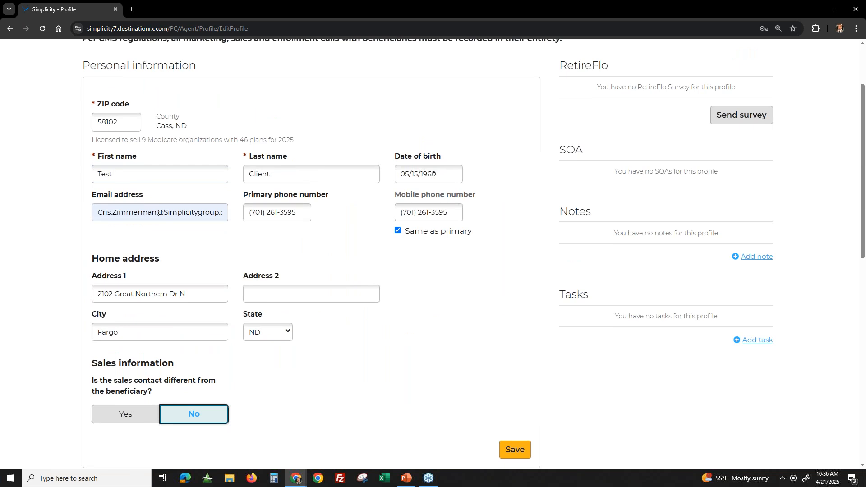
scroll(160, 323, down, 4)
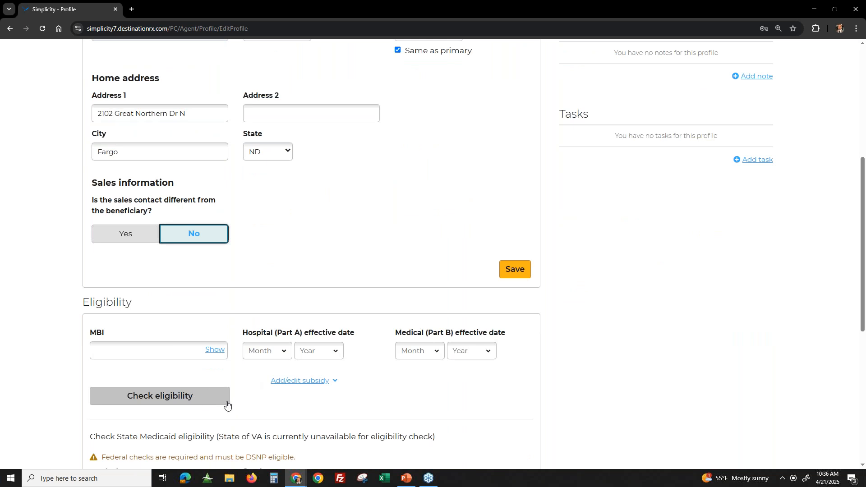
scroll(230, 418, down, 2)
scroll(272, 347, up, 1)
scroll(272, 347, up, 3)
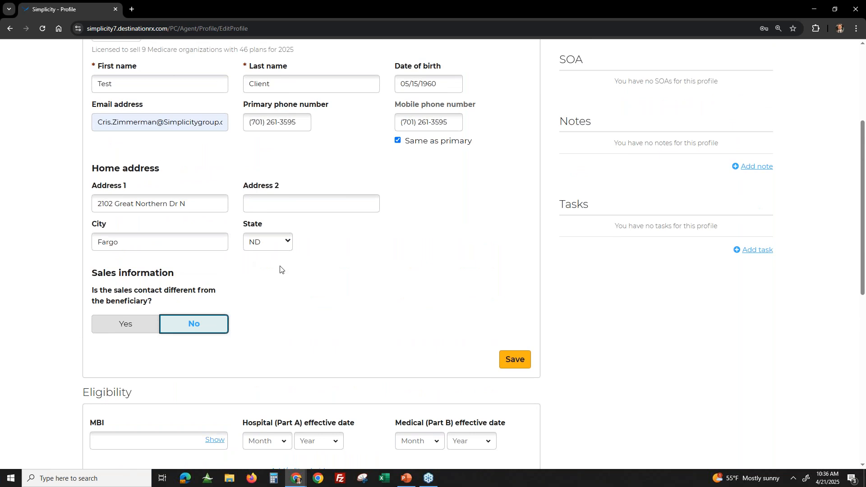
scroll(343, 284, down, 1)
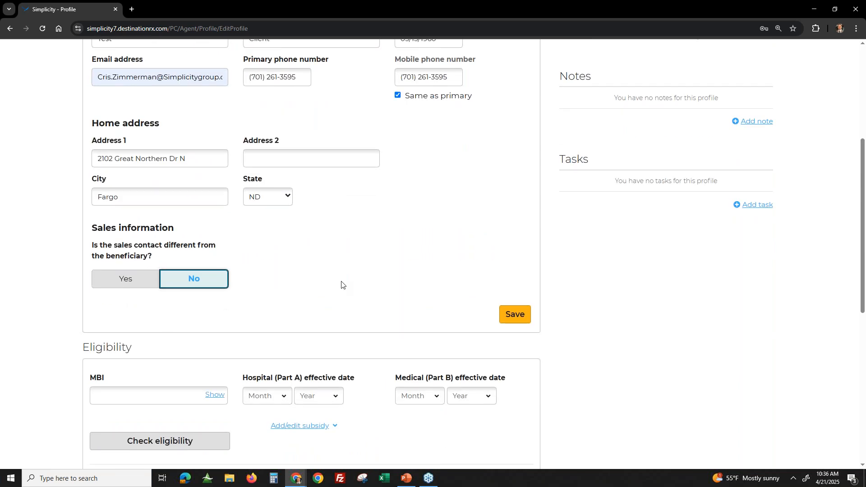
scroll(342, 285, down, 2)
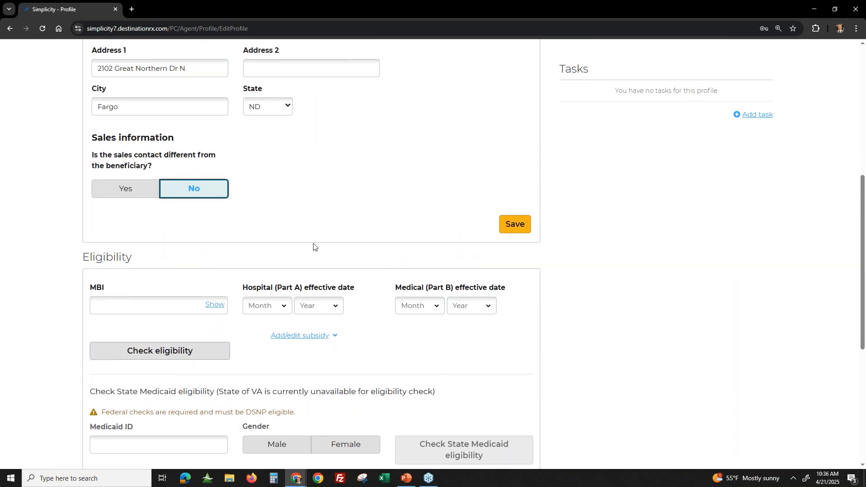
scroll(350, 247, down, 1)
scroll(402, 296, down, 2)
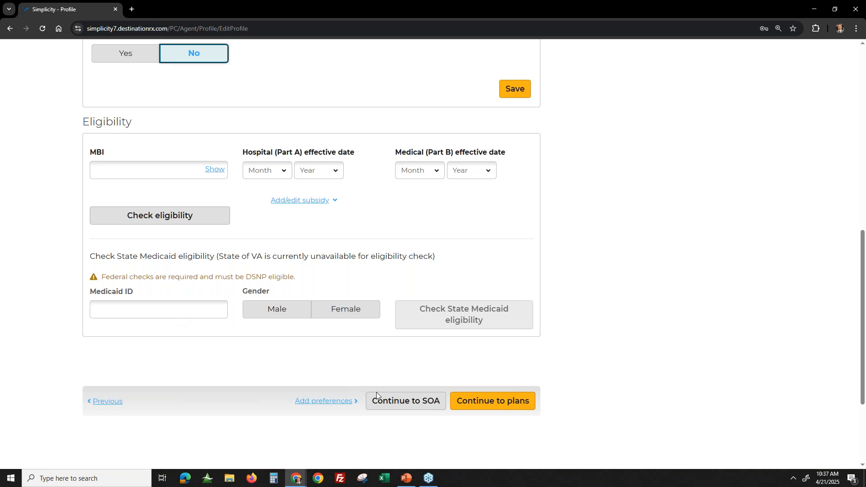
scroll(568, 338, up, 10)
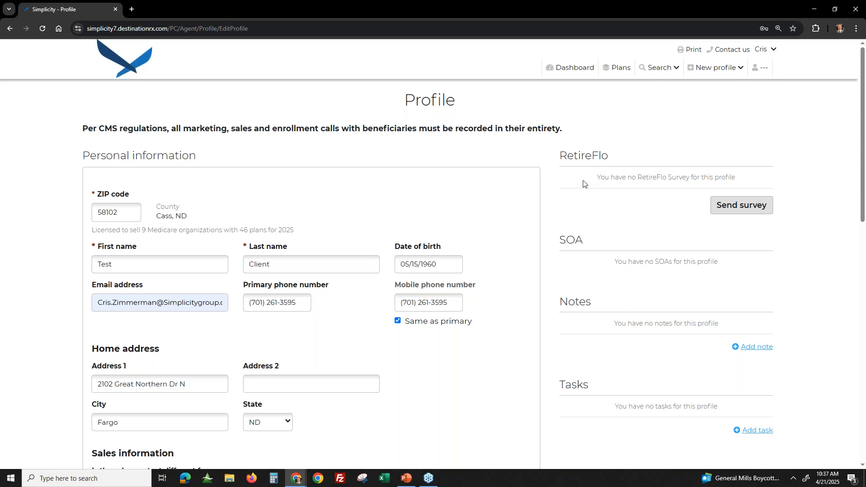
scroll(620, 199, down, 2)
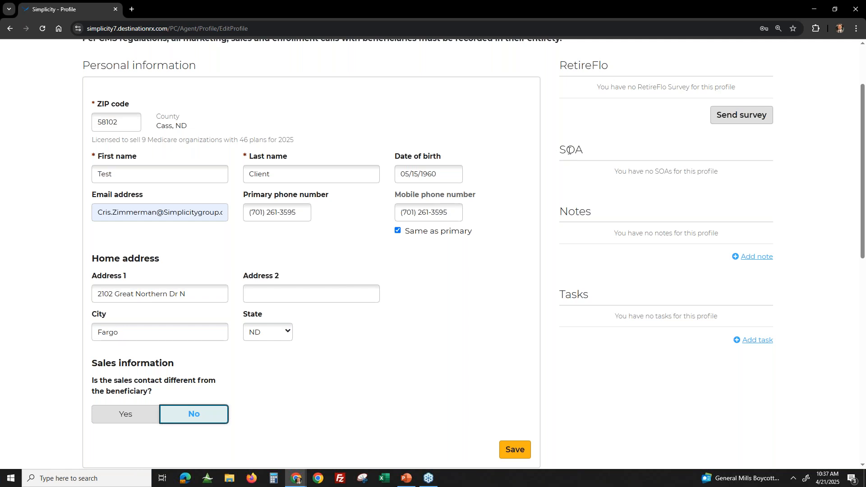
drag(569, 150, 591, 151)
click(594, 159)
- Add a note reading "Turning 65 In May" to the profile, with the spelling of "Turning" corrected
click(762, 259)
text(Turingin)
key(BackSpace)
key(BackSpace)
key(BackSpace)
text(oi)
key(BackSpace)
text(ing )
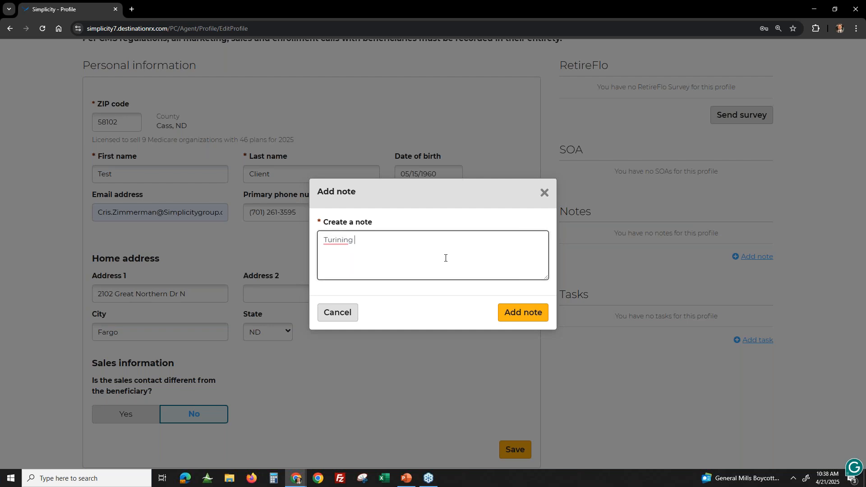
text(65 In May)
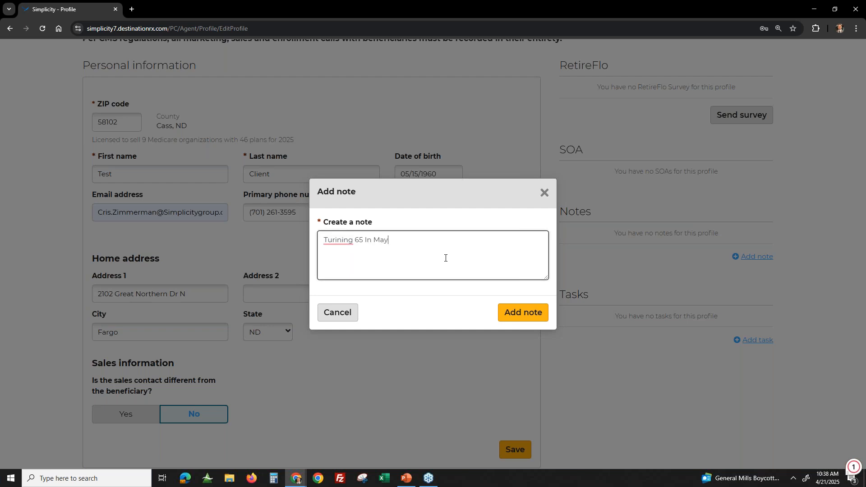
mouse_move(349, 240)
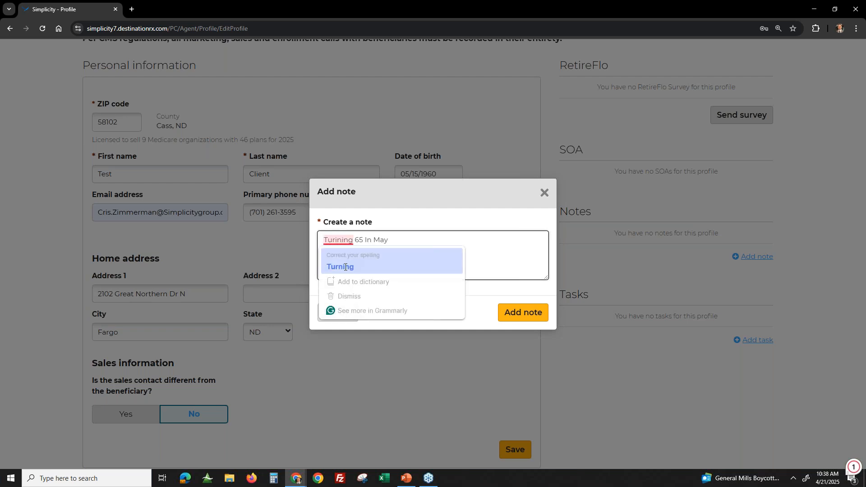
click(345, 267)
click(523, 313)
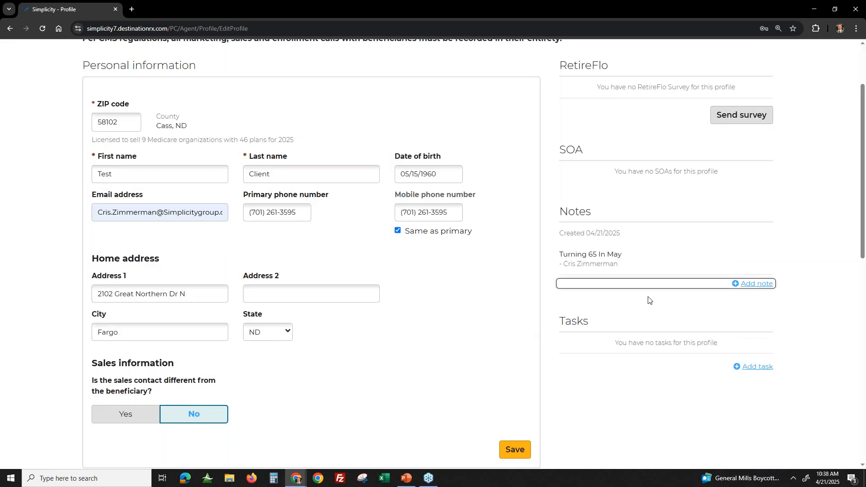
- Start a new task for the profile and set its due date to 06/01/2025
scroll(643, 263, down, 1)
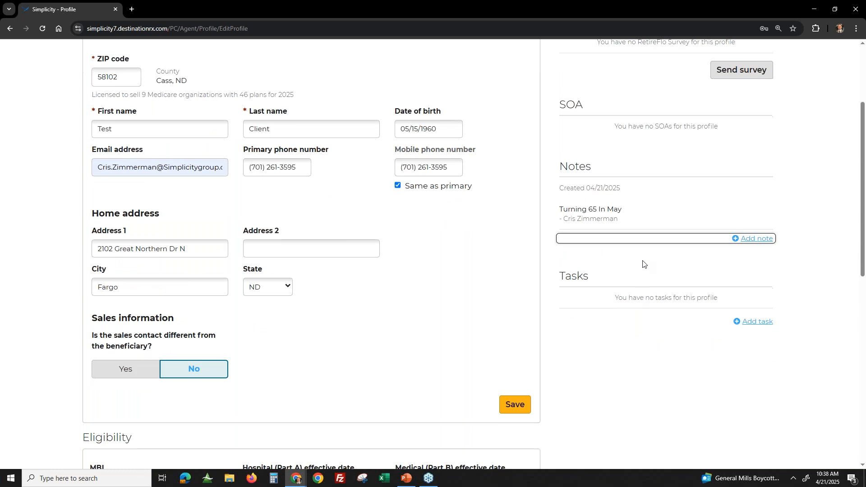
click(755, 322)
click(381, 218)
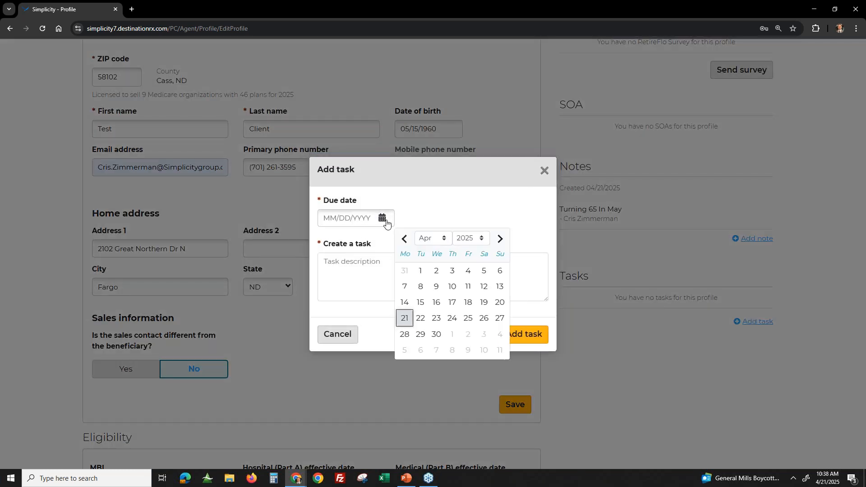
click(499, 238)
click(498, 239)
click(497, 271)
- Describe the task as "Follow up with the cancer policy. Make sure they received cards", correcting the flagged wording, and add it to the profile
click(366, 277)
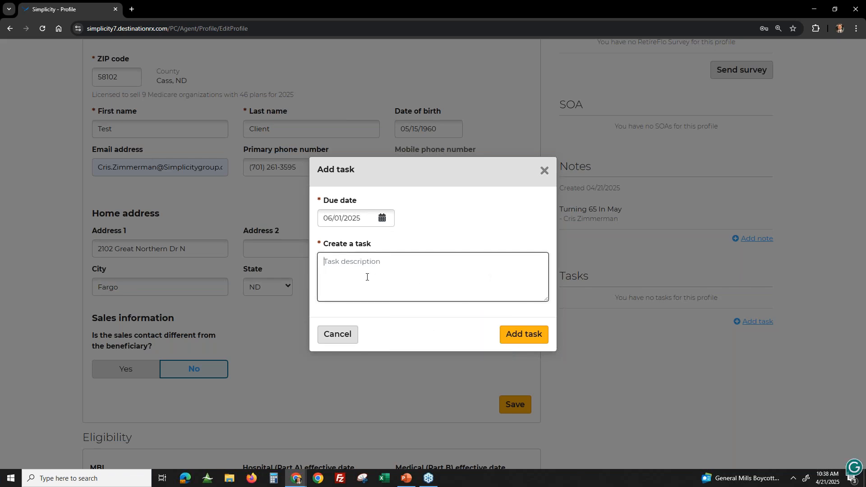
text(Follow up with cancer policy.)
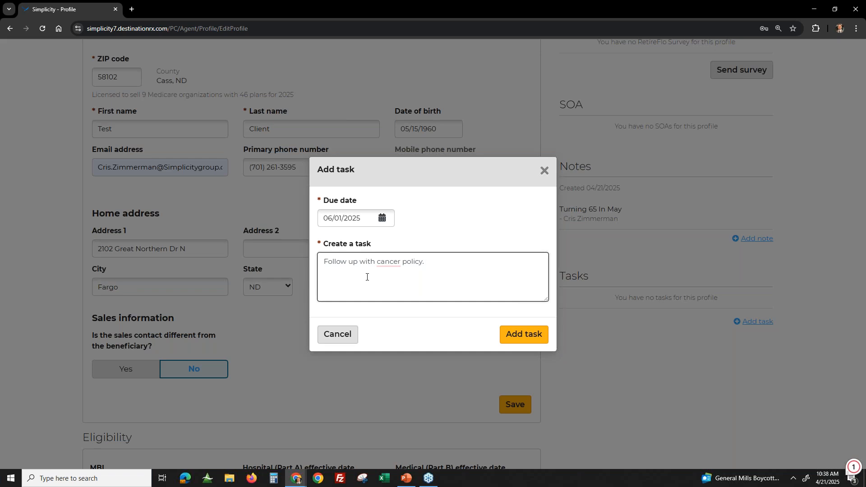
key(Return)
text(Make sure they recieved careds)
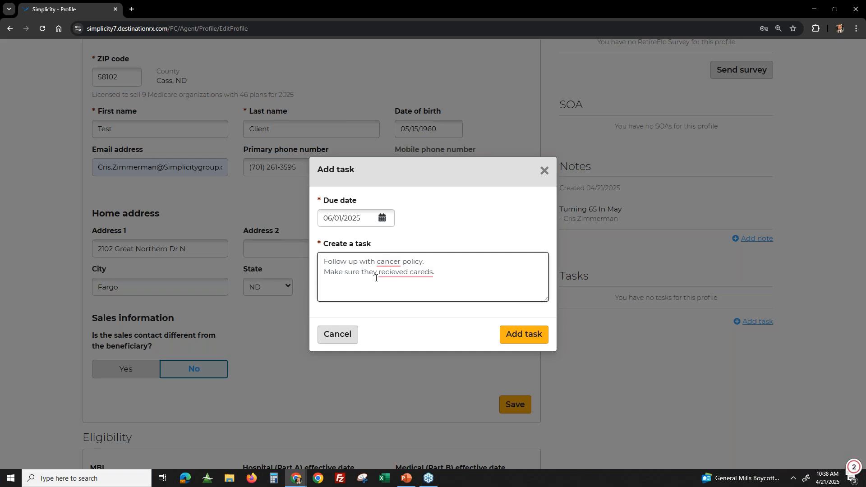
key(BackSpace)
right_click(376, 278)
click(402, 291)
right_click(397, 265)
click(401, 279)
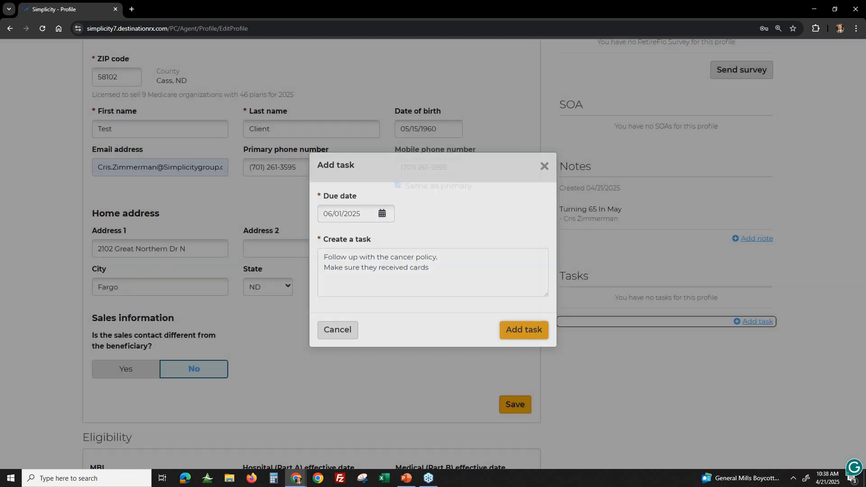
click(540, 341)
- Continue from the profile to the Scope of Appointment and start completing the SOA form in person
scroll(664, 331, down, 1)
scroll(664, 293, down, 4)
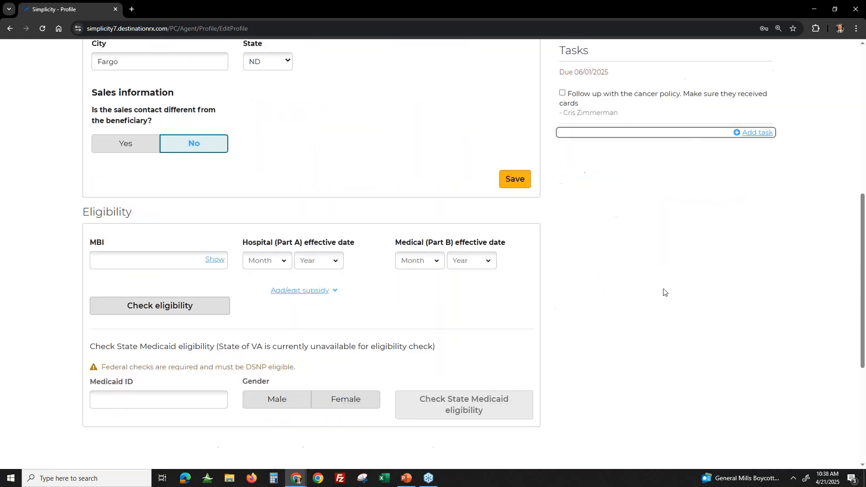
scroll(665, 275, down, 5)
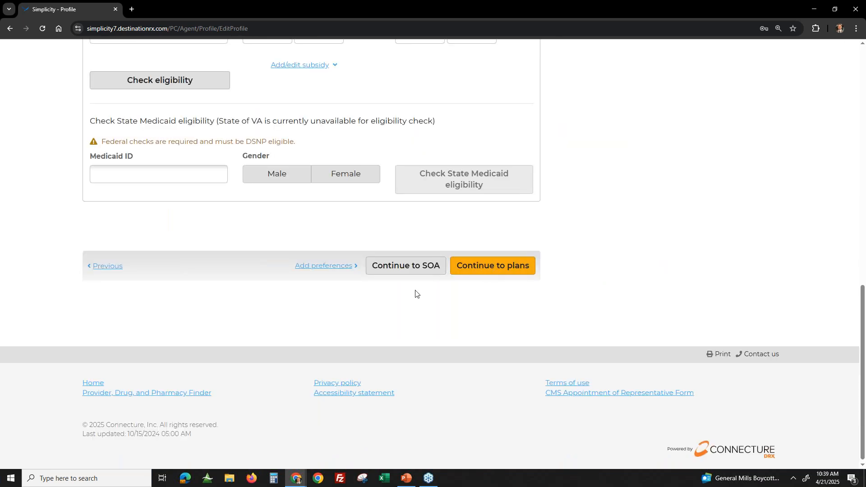
click(403, 266)
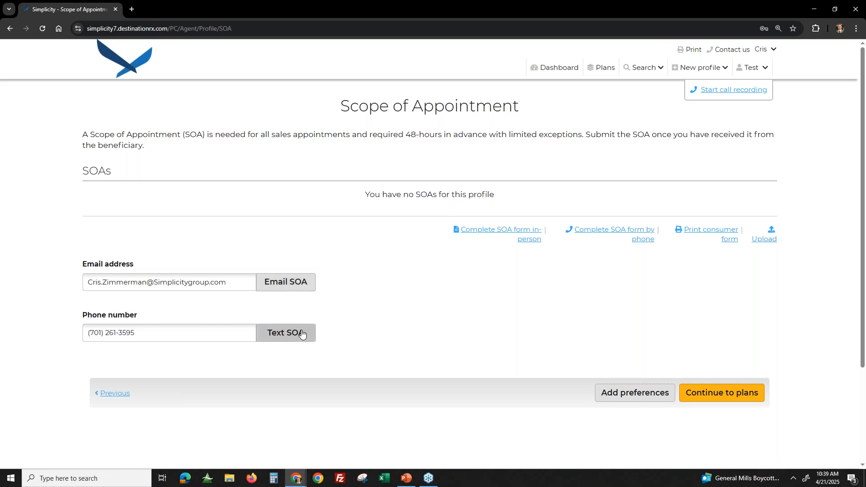
click(514, 231)
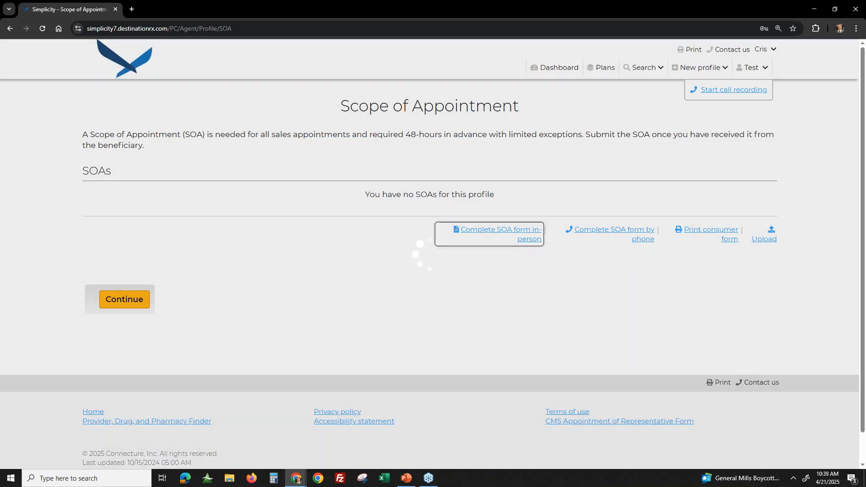
- Select all four products to discuss on the SOA form: Part D plans, Medicare Advantage and Cost Plans, Medicare Supplement, and Ancillary Products
scroll(526, 249, down, 2)
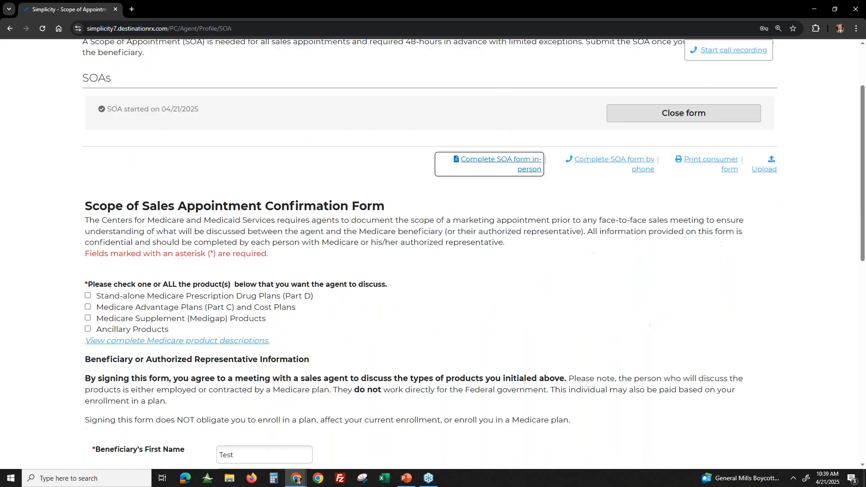
scroll(92, 207, down, 2)
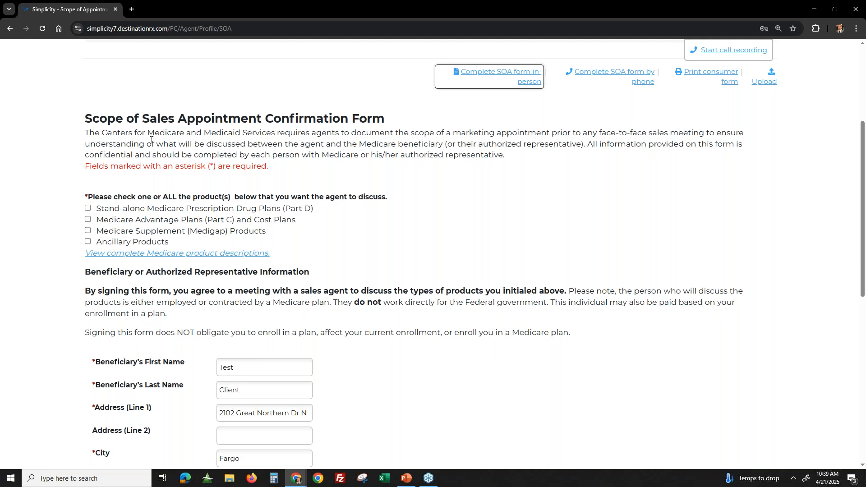
click(127, 209)
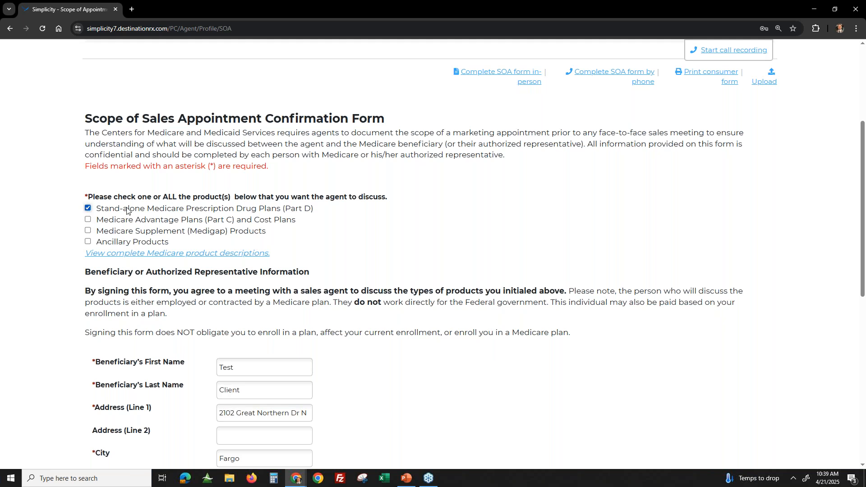
click(124, 223)
click(133, 234)
click(131, 244)
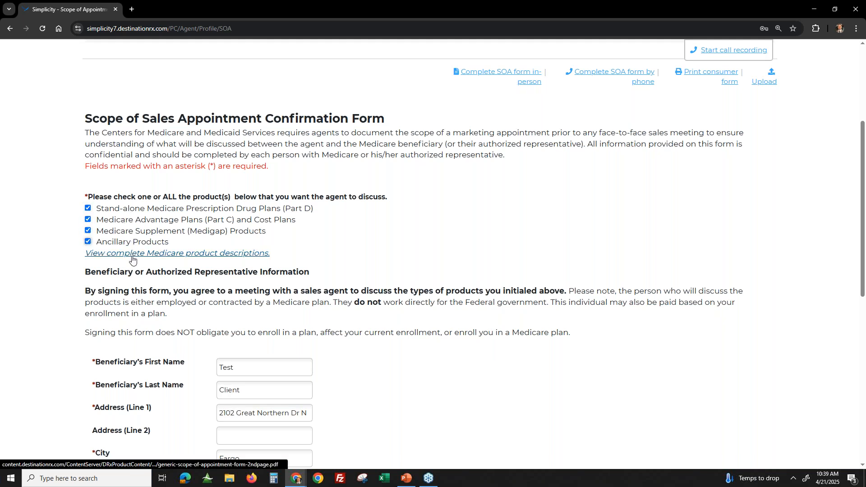
- Answer No to acting as authorized representative, accept the beneficiary's confirmation statement, and continue to the agent section
scroll(180, 266, down, 3)
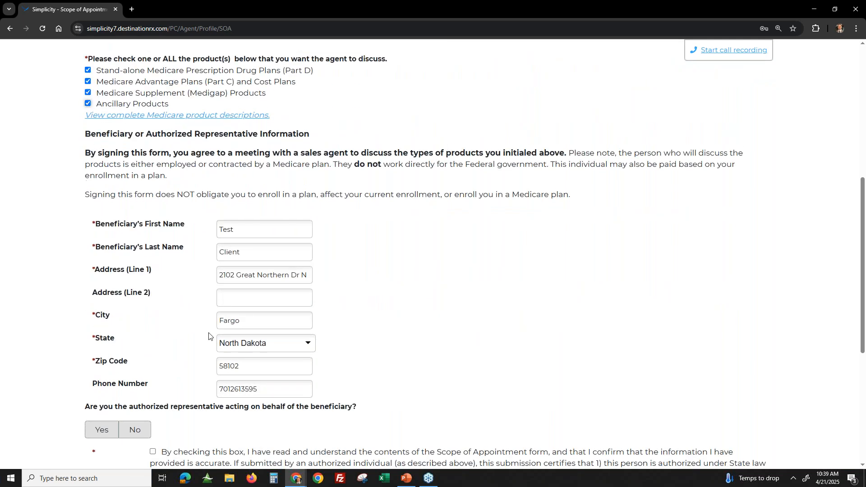
scroll(180, 339, down, 2)
click(135, 342)
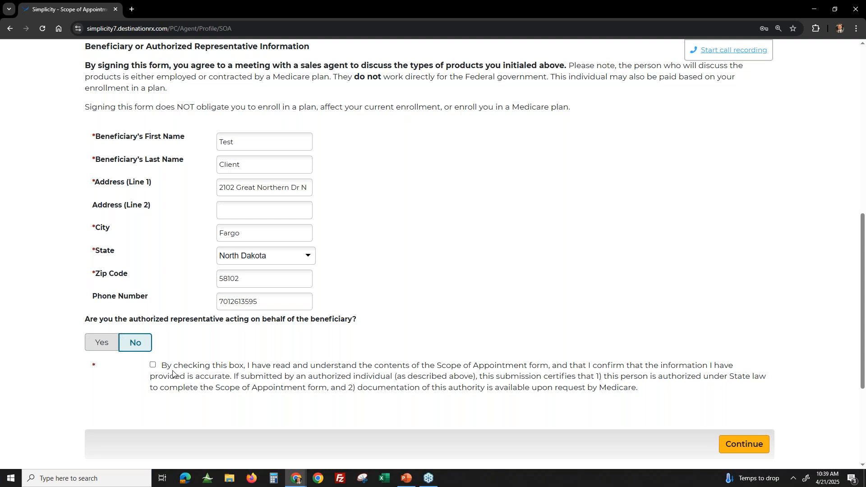
click(152, 365)
click(737, 445)
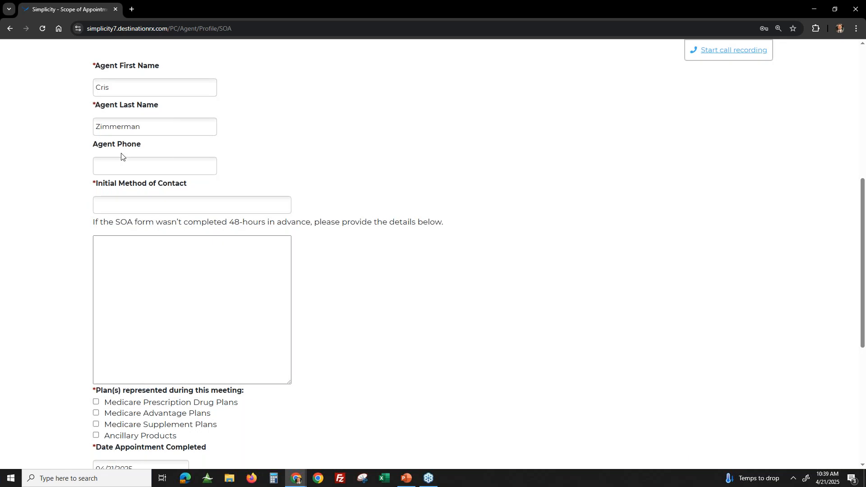
- Fill in the agent's phone number and set the initial method of contact to Customer Referral
click(109, 167)
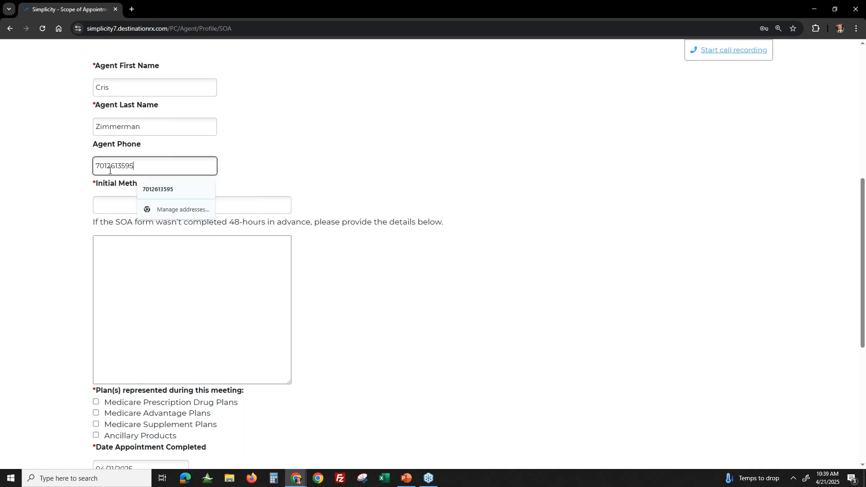
key(Tab)
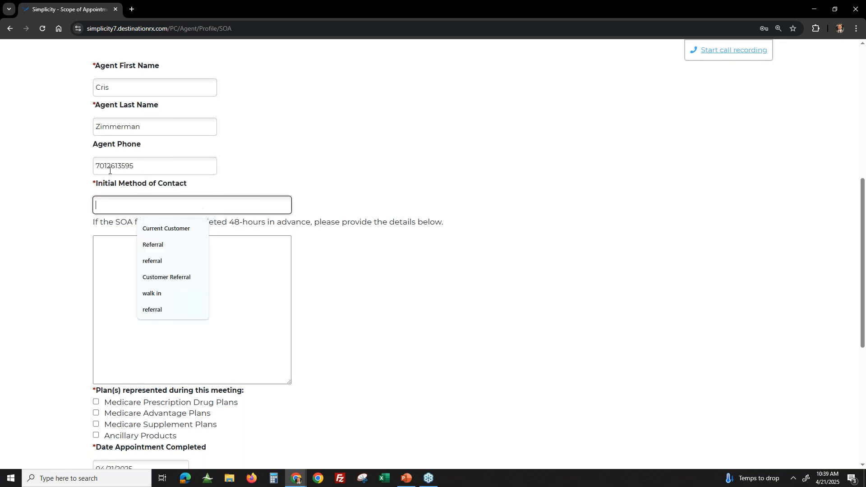
text(customer Referral)
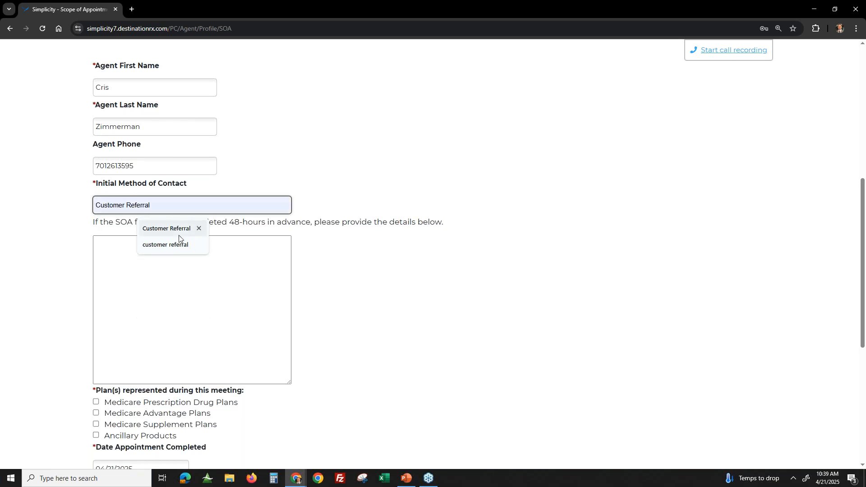
click(180, 230)
- Mark all four plan types as represented during the meeting, authorize the agent signature, and submit the SOA form
scroll(191, 305, down, 1)
scroll(191, 305, down, 2)
click(164, 160)
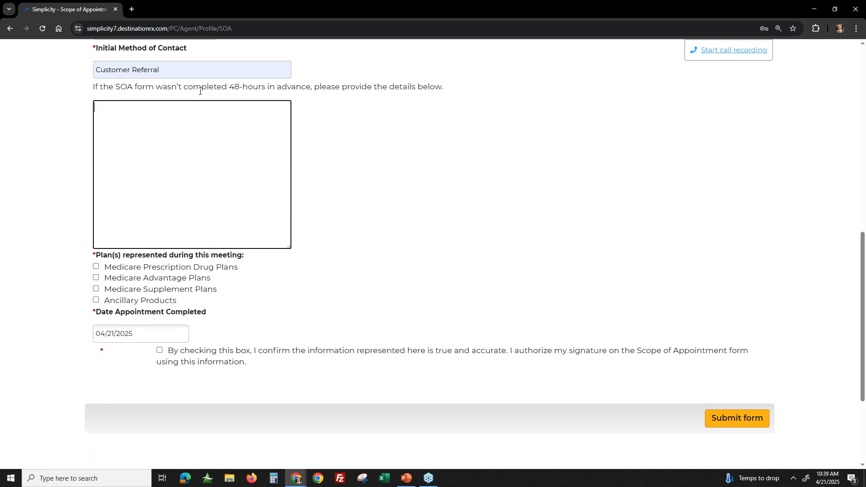
drag(199, 87, 446, 87)
click(413, 271)
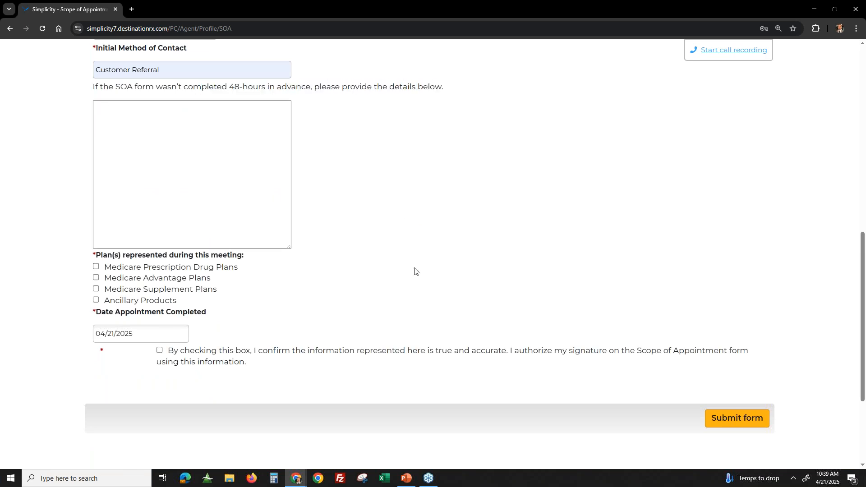
click(96, 266)
click(95, 277)
click(96, 289)
click(96, 300)
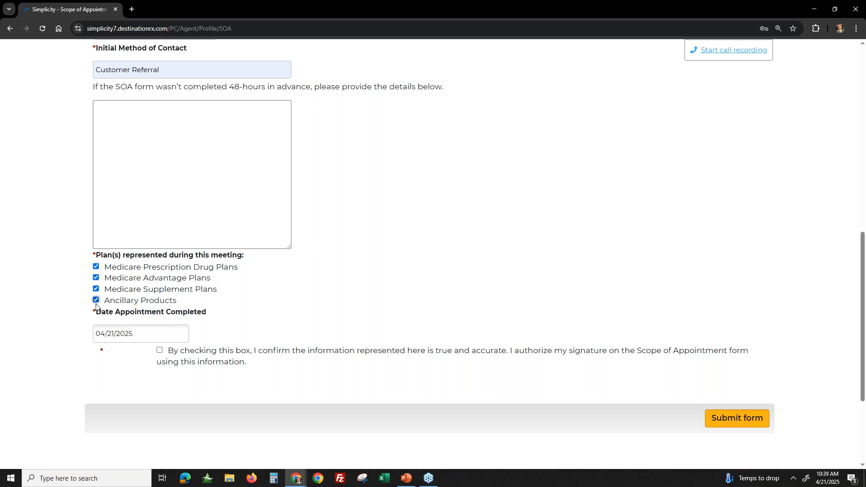
click(160, 351)
click(762, 418)
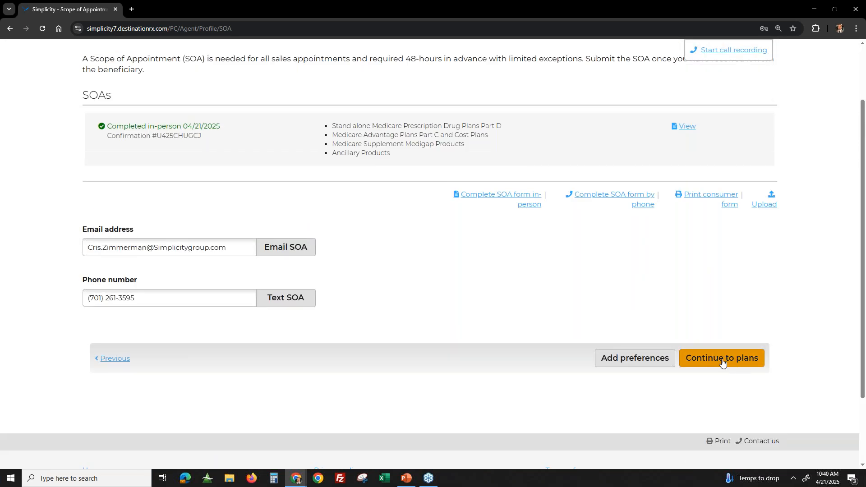
- Open the completed SOA as a PDF, review both pages, and close the document
click(685, 131)
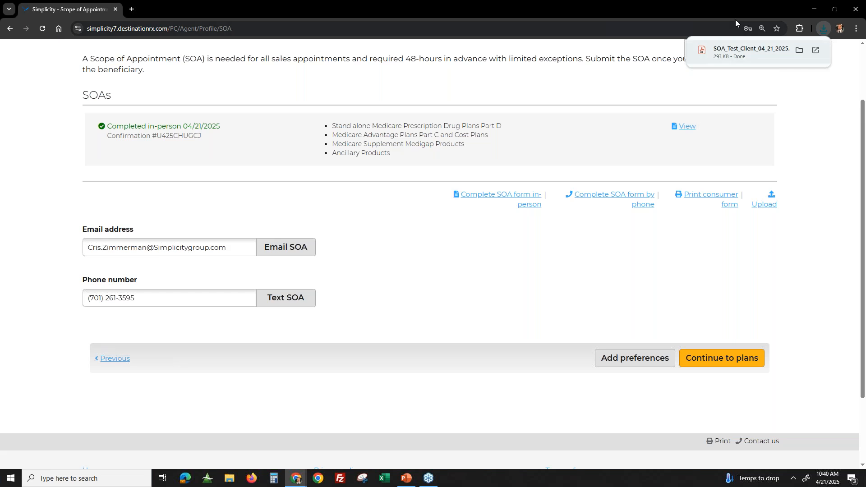
click(758, 53)
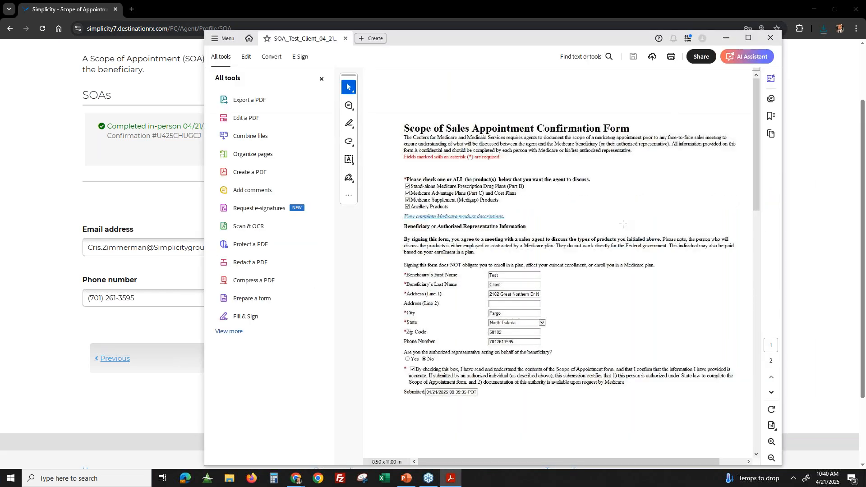
click(321, 79)
scroll(627, 271, down, 5)
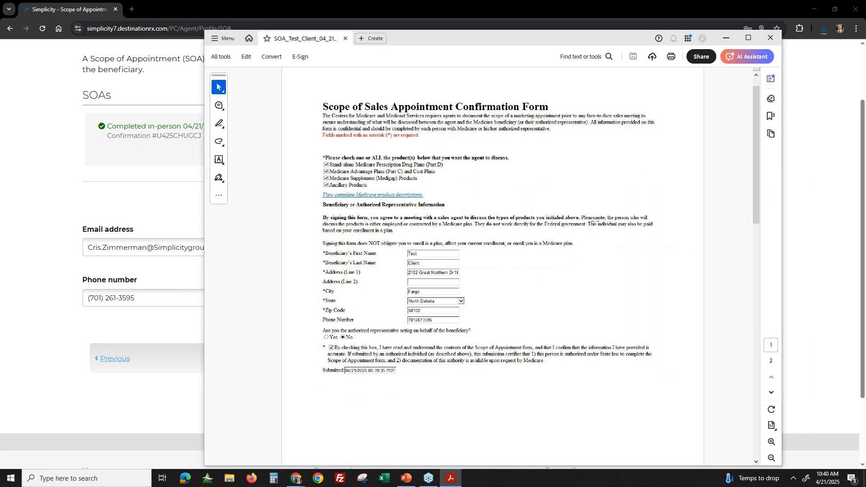
scroll(627, 270, down, 5)
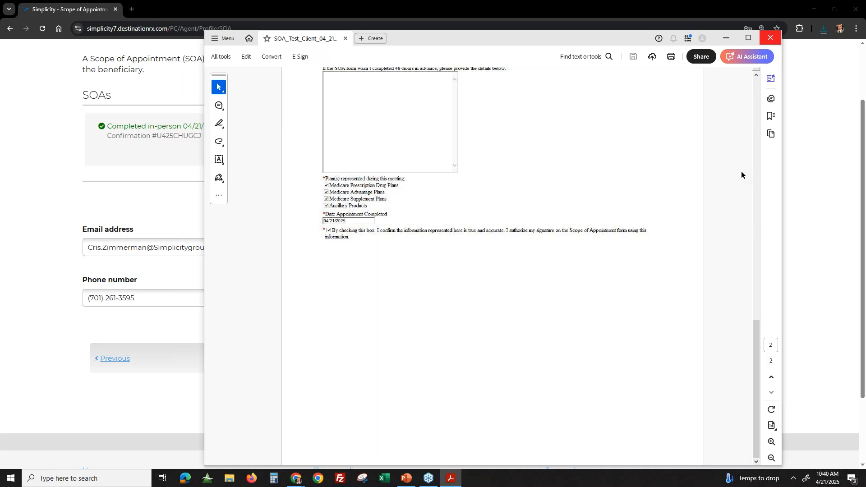
click(771, 38)
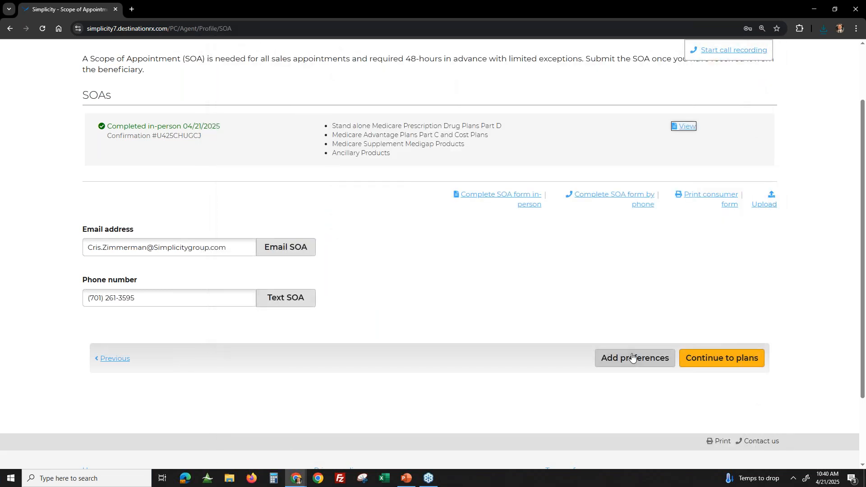
- Begin adding preferences, choosing Medical and prescription drug coverage and "I don't get help from any of these programs" for extra help
click(601, 363)
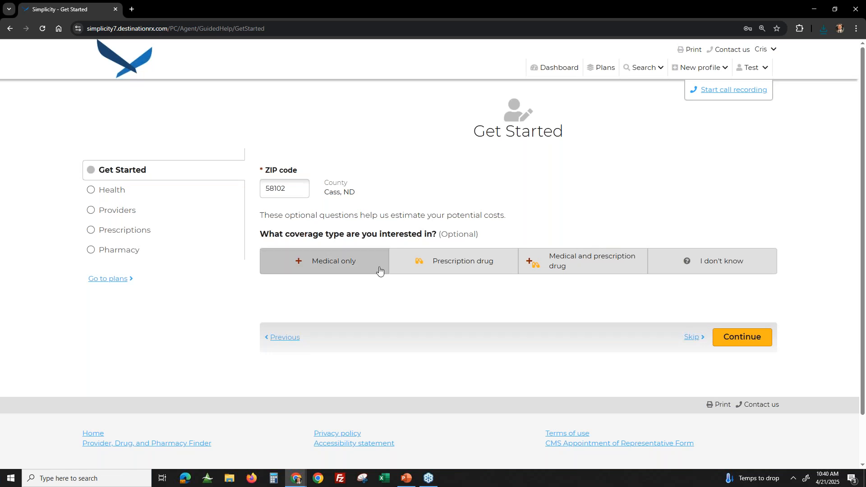
click(579, 271)
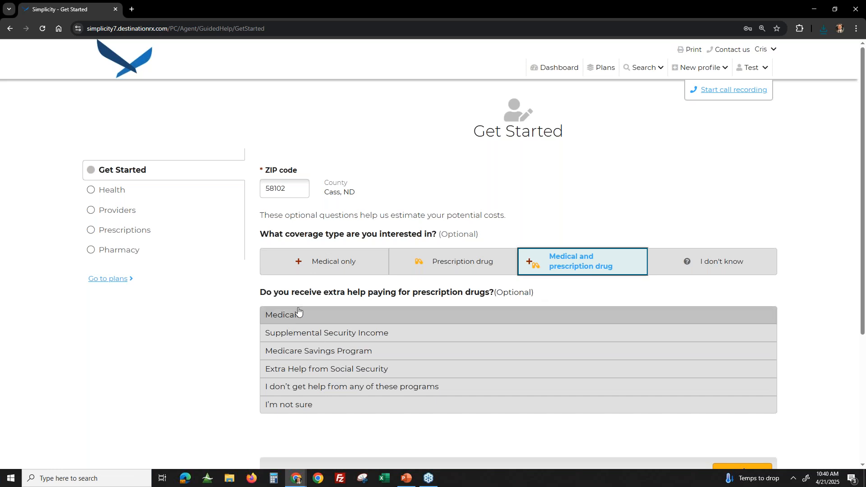
click(358, 369)
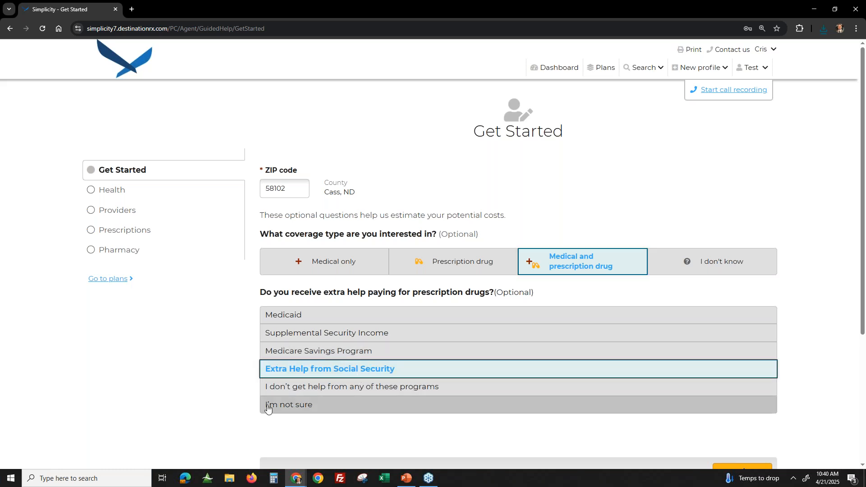
click(318, 395)
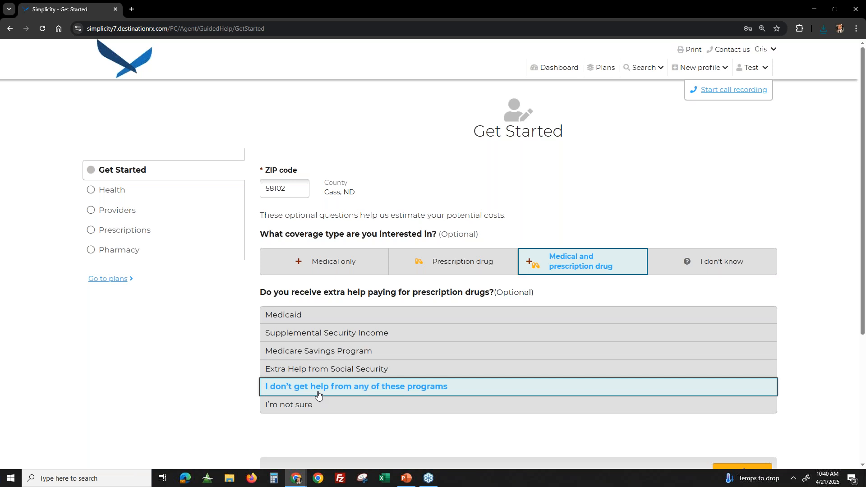
- In the Health preferences, answer Yes to estimating medical costs and review the annual benefit usage table
click(114, 191)
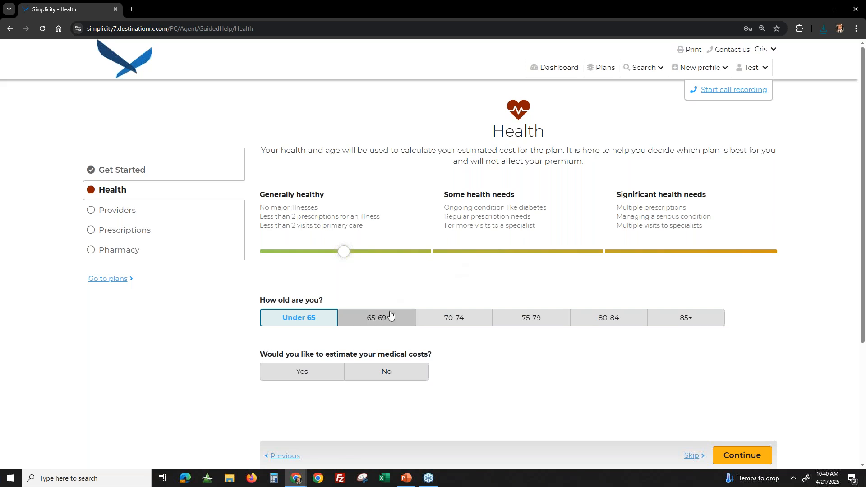
click(316, 369)
scroll(507, 329, down, 5)
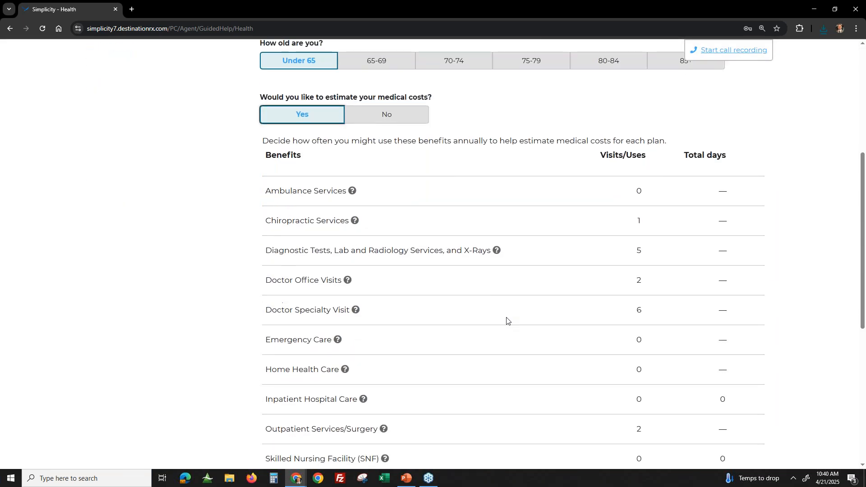
scroll(554, 179, down, 1)
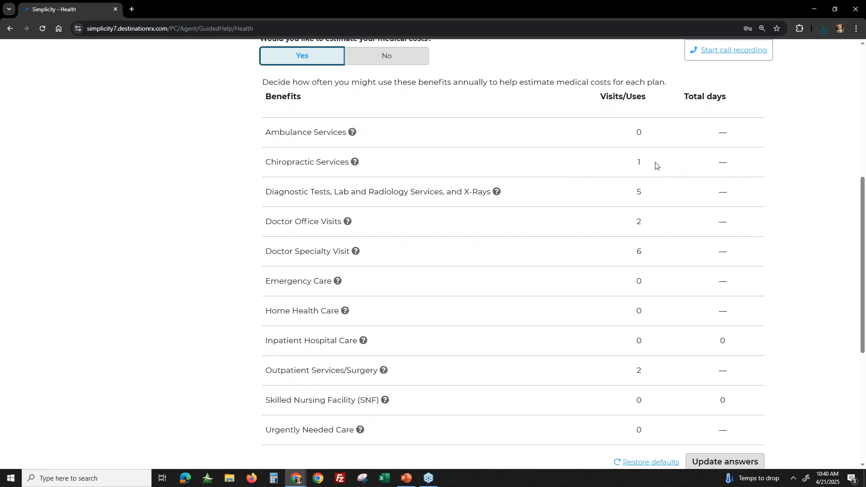
- Open the annual benefit usage answers for updating and set Outpatient Services/Surgery to 1 visit
double_click(638, 193)
drag(622, 230, 652, 232)
click(627, 262)
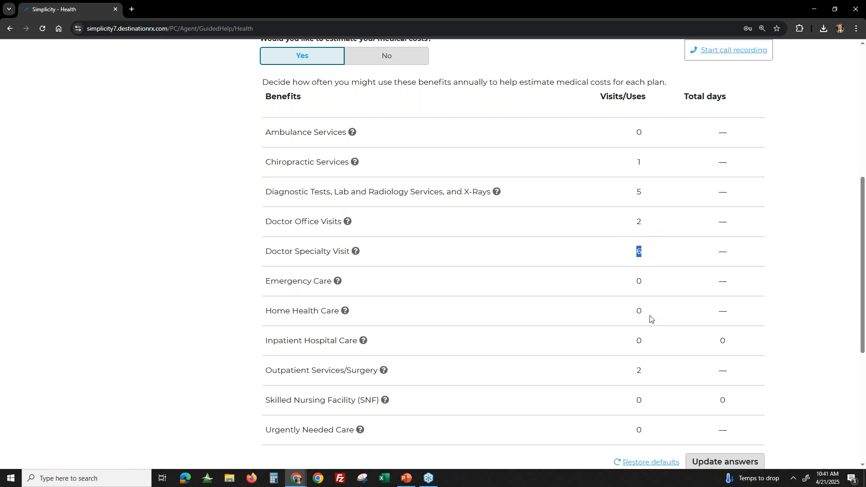
click(636, 375)
scroll(762, 386, down, 1)
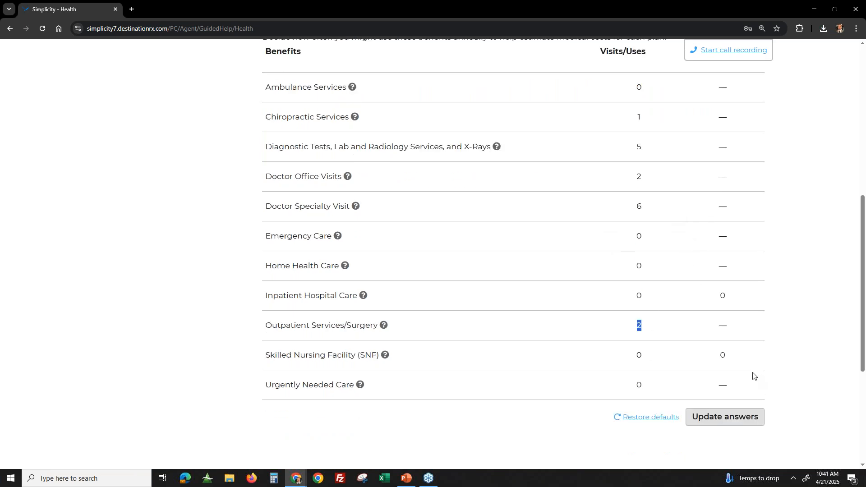
click(711, 423)
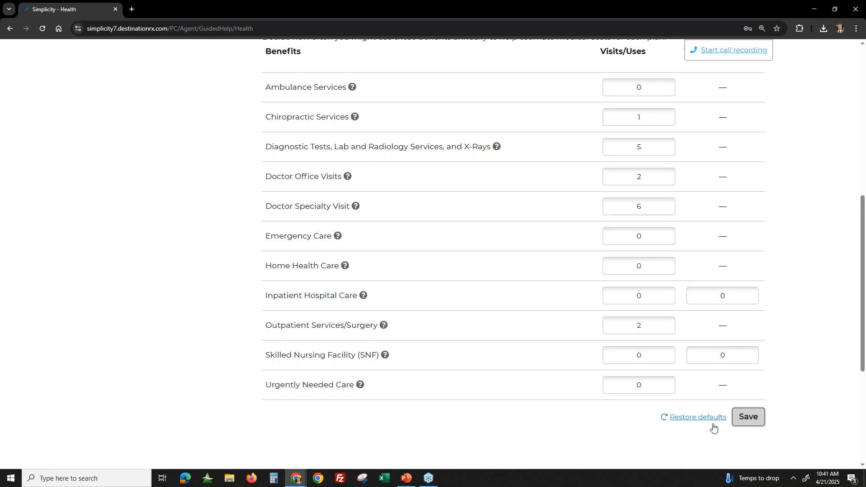
scroll(668, 338, up, 2)
scroll(663, 361, down, 1)
click(648, 374)
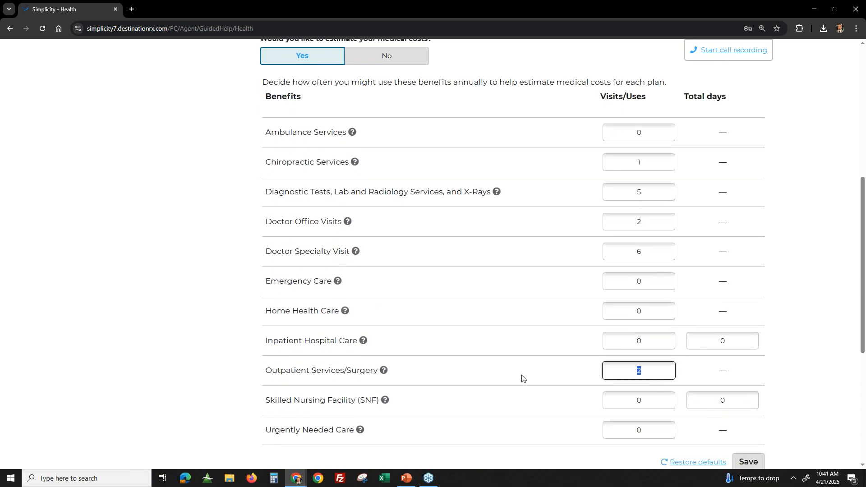
text(1)
- Set Inpatient Hospital Care to 1 visit with 3 total days and Emergency Care to 1 visit, and save the answers
scroll(543, 371, down, 1)
click(637, 296)
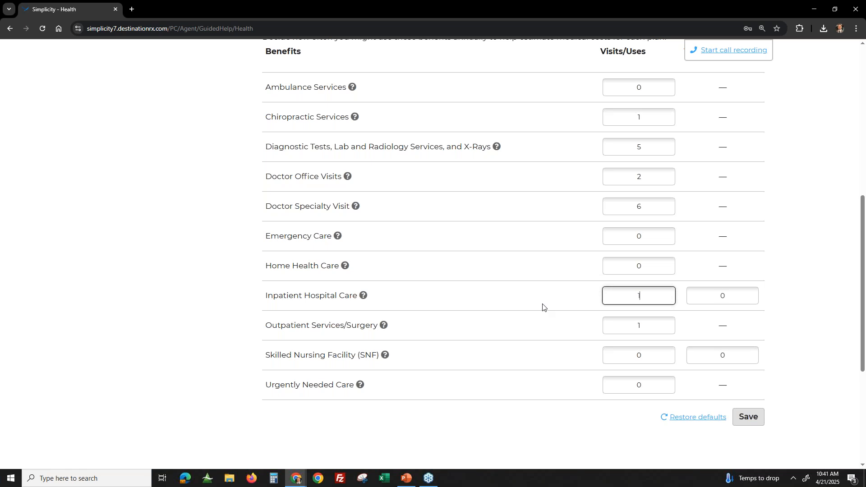
click(747, 296)
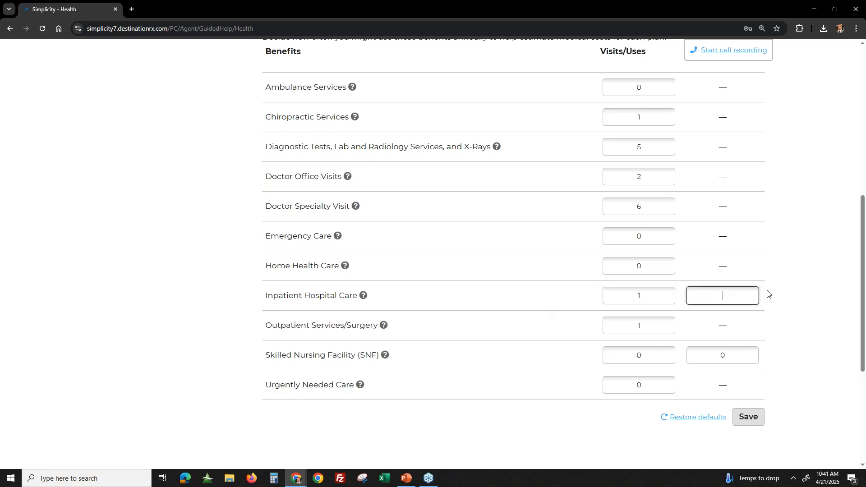
double_click(652, 238)
click(789, 221)
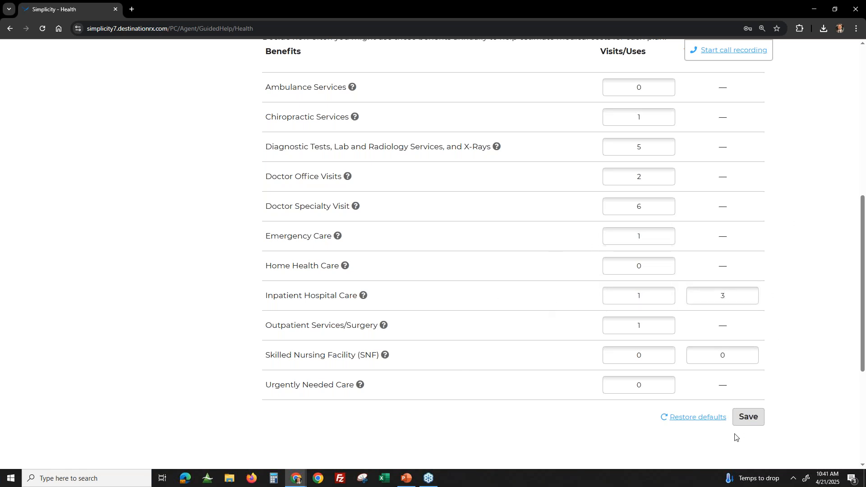
click(756, 415)
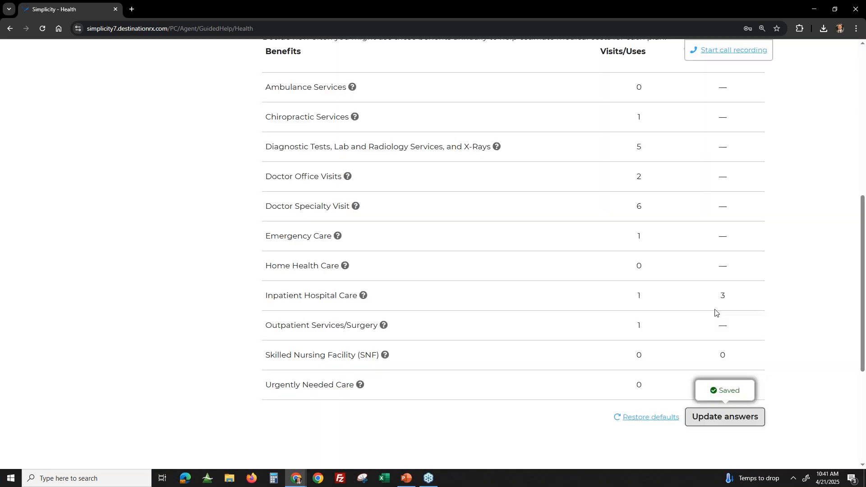
- Review the saved benefit usage answers and continue to the Providers section
scroll(422, 212, up, 3)
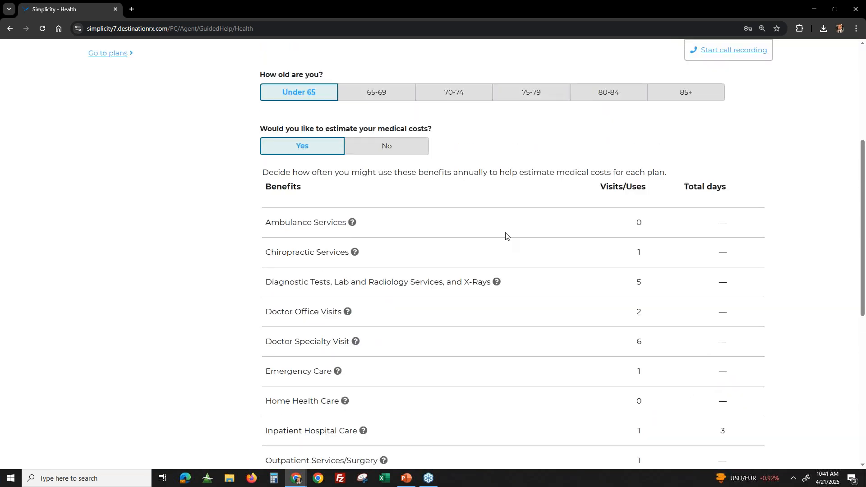
scroll(570, 339, down, 4)
scroll(570, 338, up, 2)
scroll(570, 339, down, 4)
scroll(581, 344, up, 5)
scroll(719, 415, down, 4)
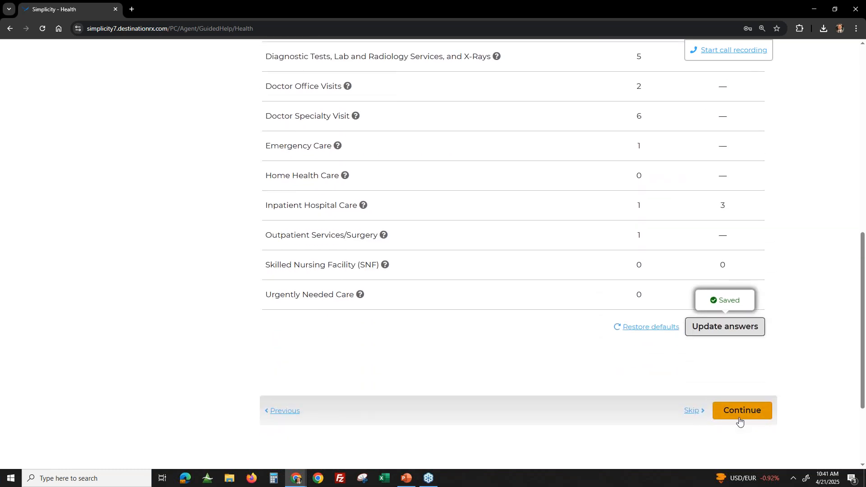
scroll(787, 267, up, 1)
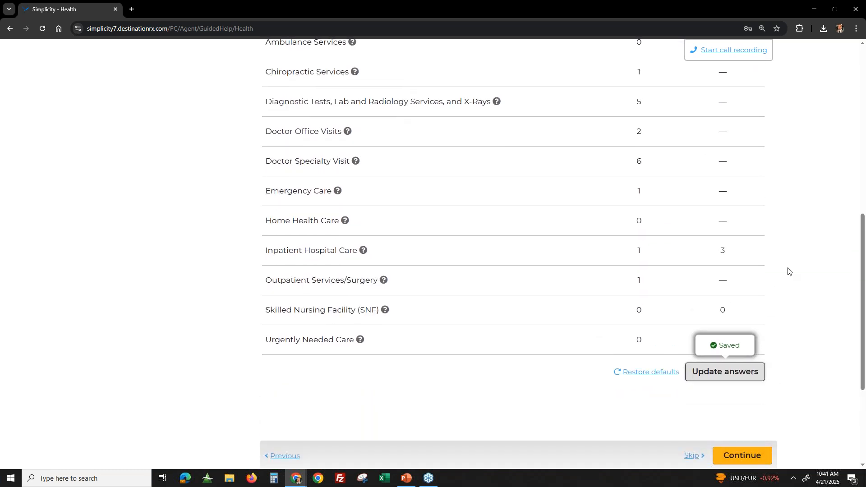
scroll(788, 271, down, 2)
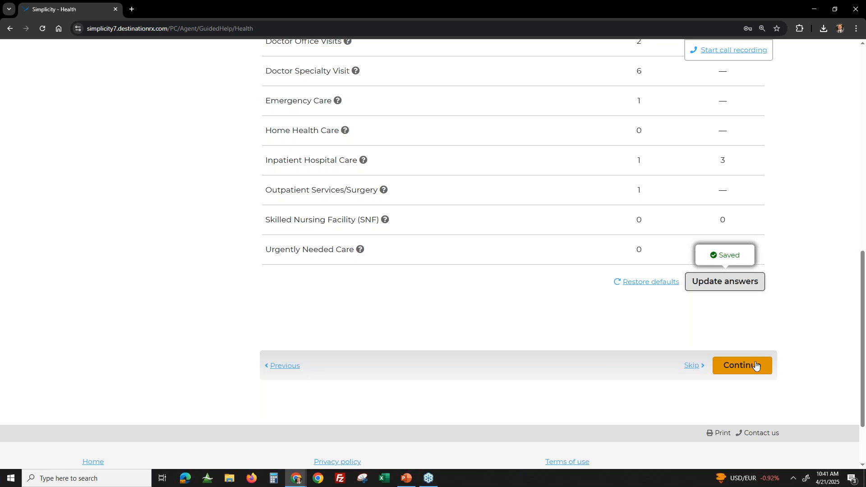
click(755, 365)
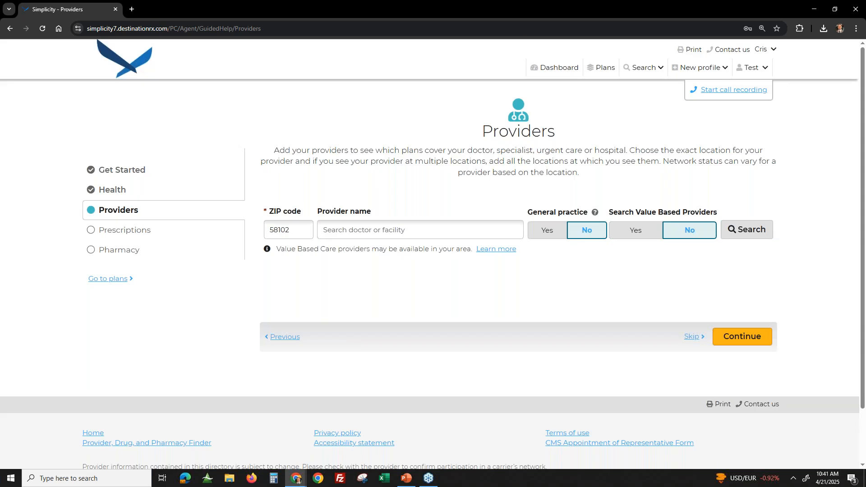
- Search for a provider by last name and browse the matching providers and their locations
click(330, 234)
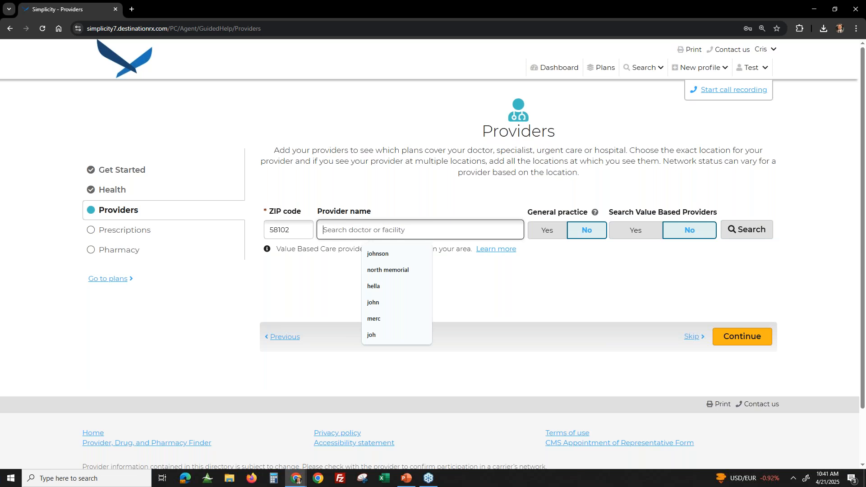
text(smith)
key(Return)
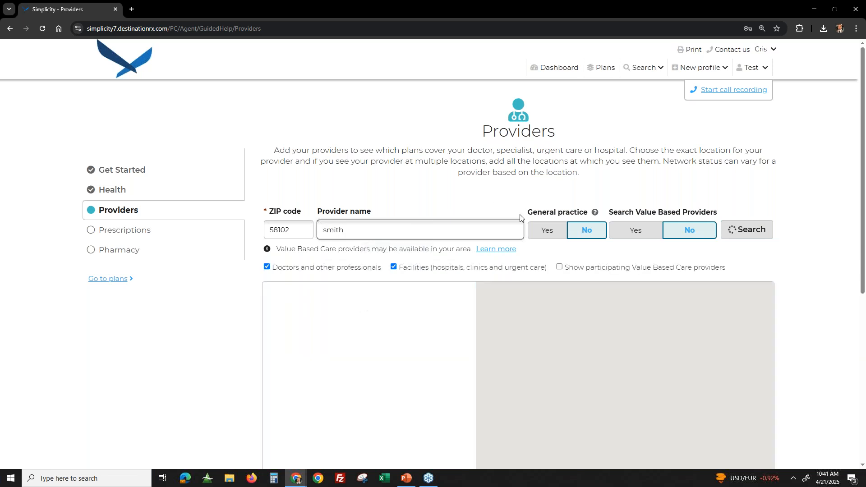
scroll(430, 300, down, 3)
scroll(429, 300, down, 6)
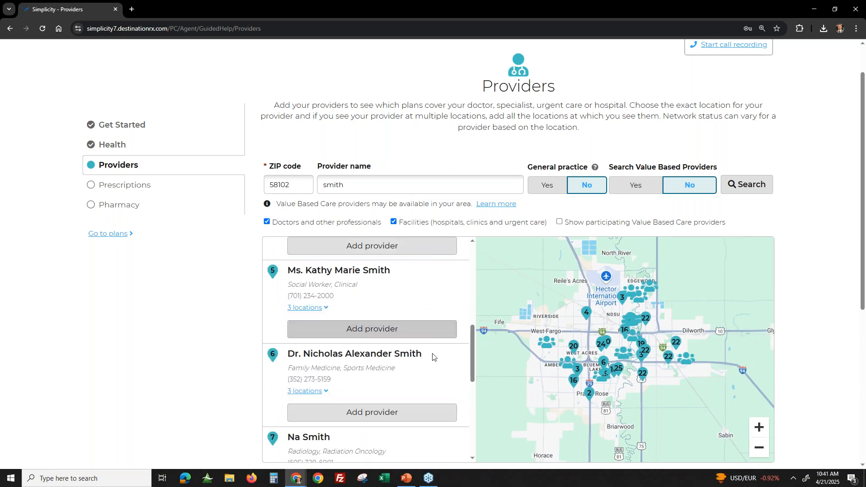
scroll(436, 367, down, 2)
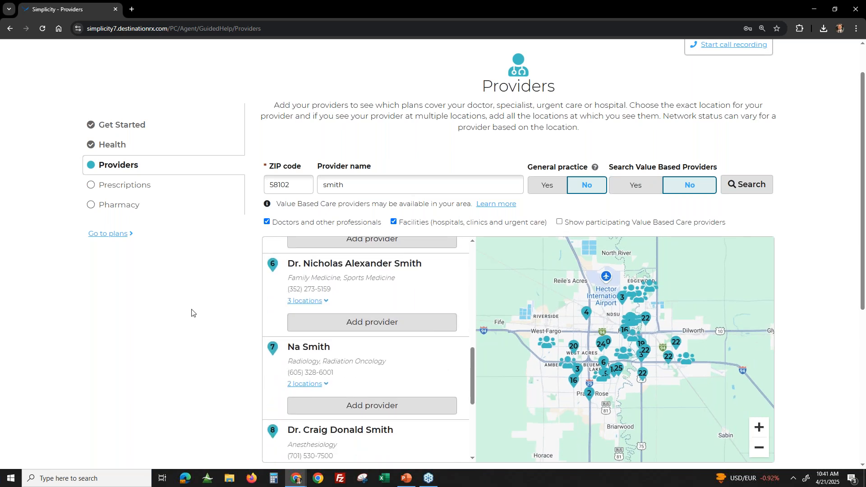
- In the Prescriptions section, add atorvastatin calcium TAB 40MG with a quantity of 90 per three months
click(123, 193)
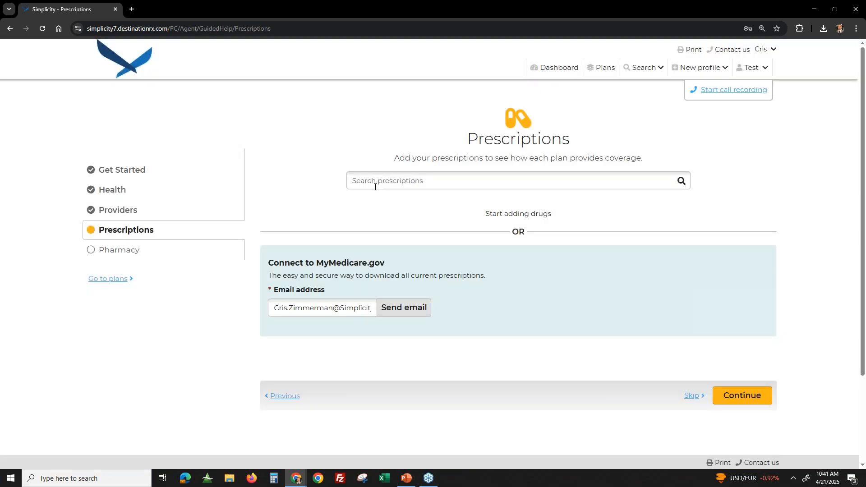
click(382, 180)
text(ator)
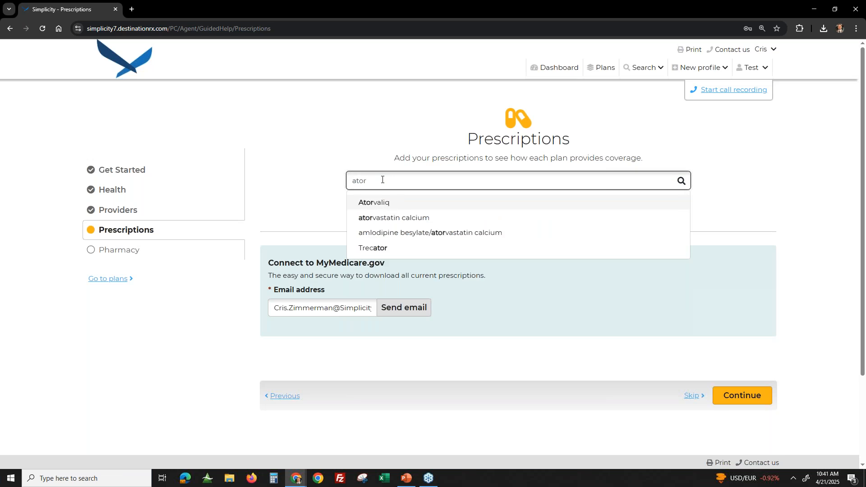
click(379, 218)
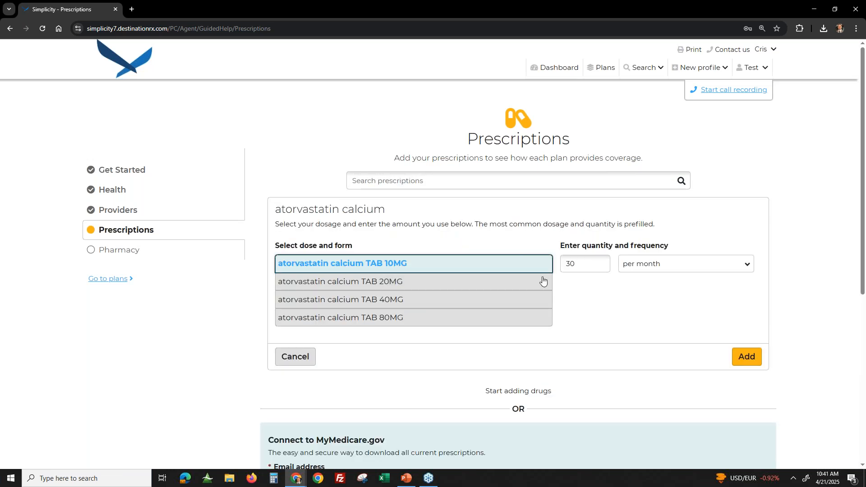
click(393, 300)
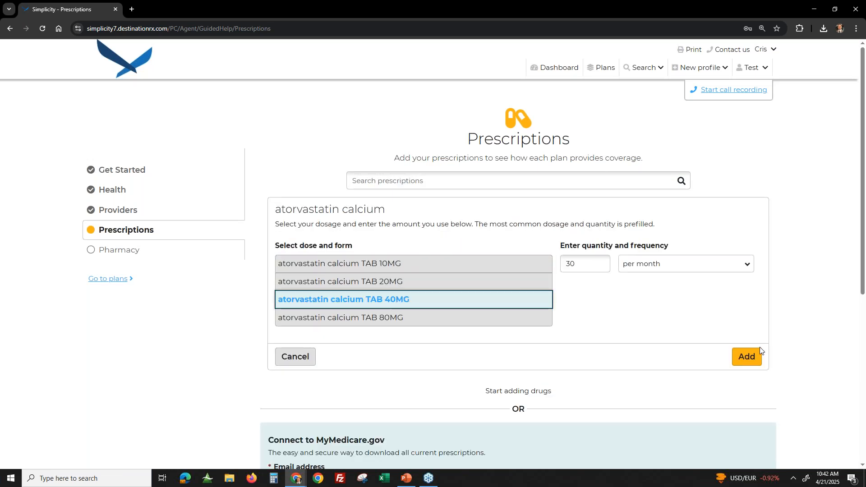
click(659, 271)
click(651, 311)
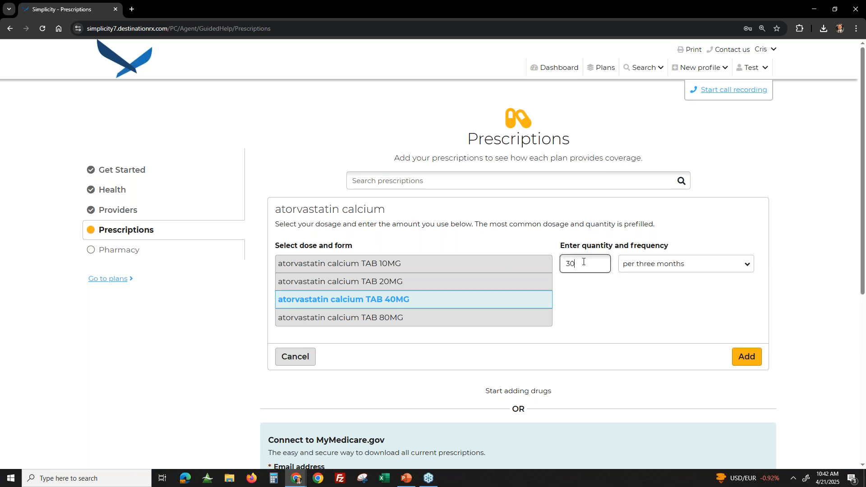
double_click(579, 265)
text(90)
click(745, 357)
- Add a lisinopril TAB 10MG prescription with a quantity of 90 per three months
text(lisin)
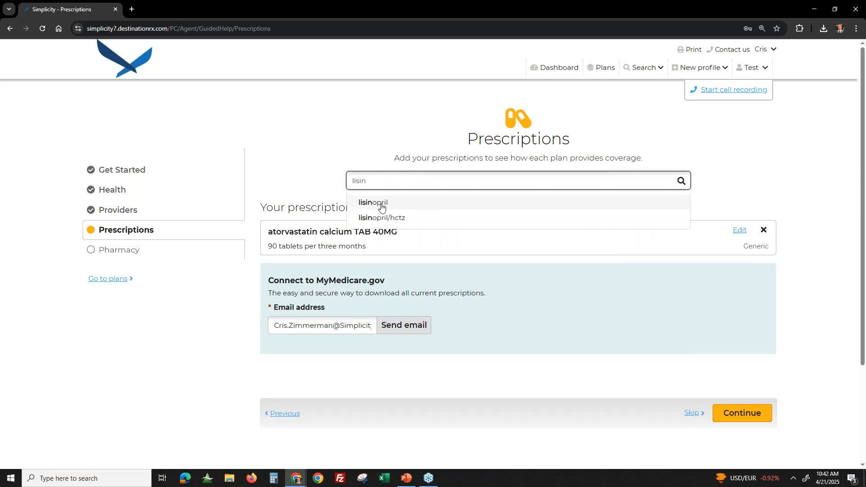
click(381, 206)
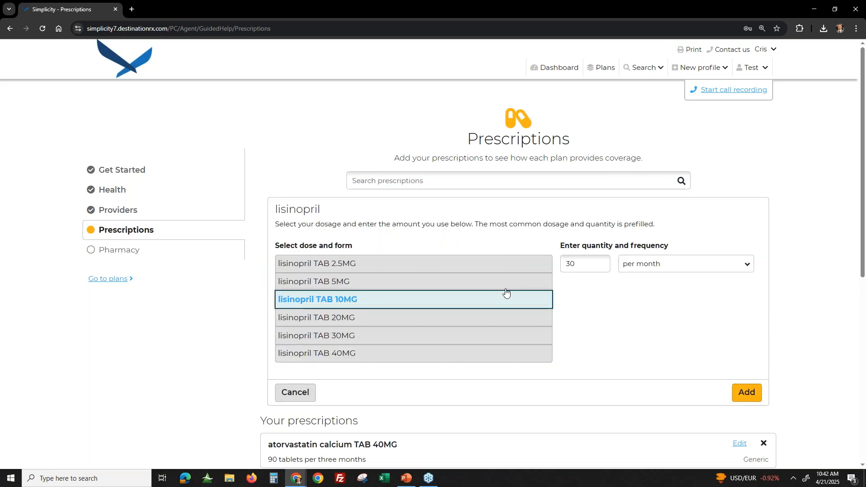
drag(620, 274, 507, 268)
click(583, 263)
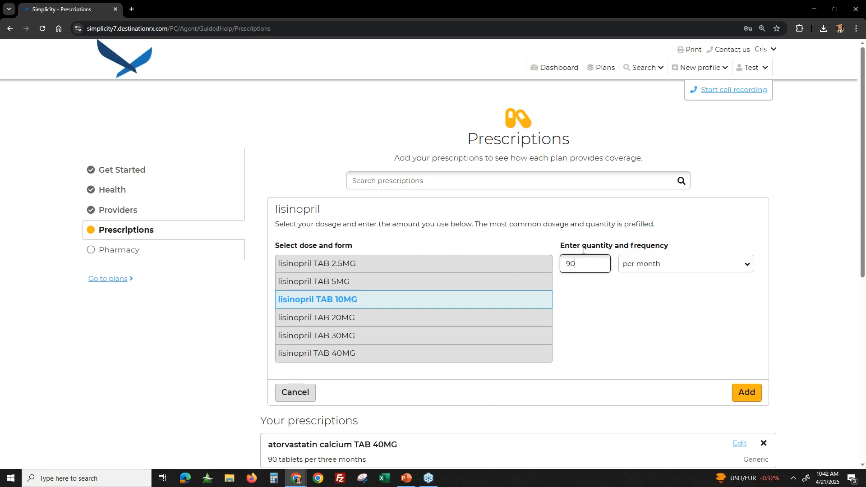
click(653, 266)
click(661, 312)
click(746, 392)
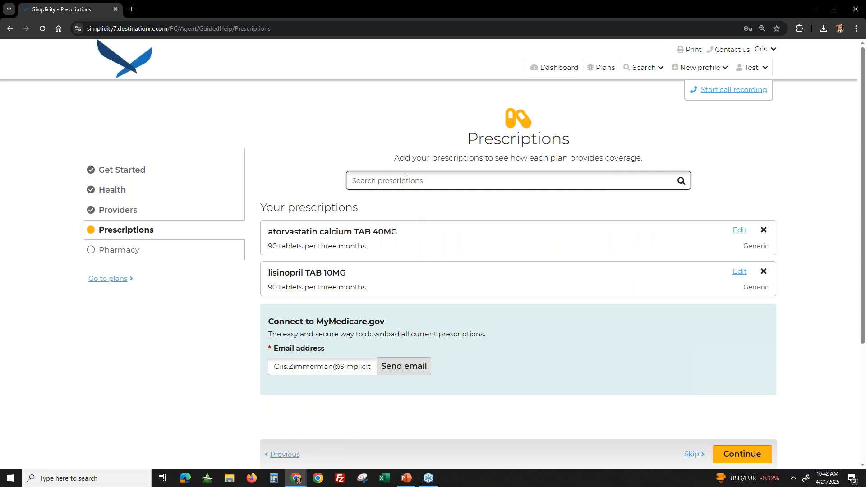
- Add an Eliquis TAB 5MG prescription with a quantity of 60 per month
text(eliq)
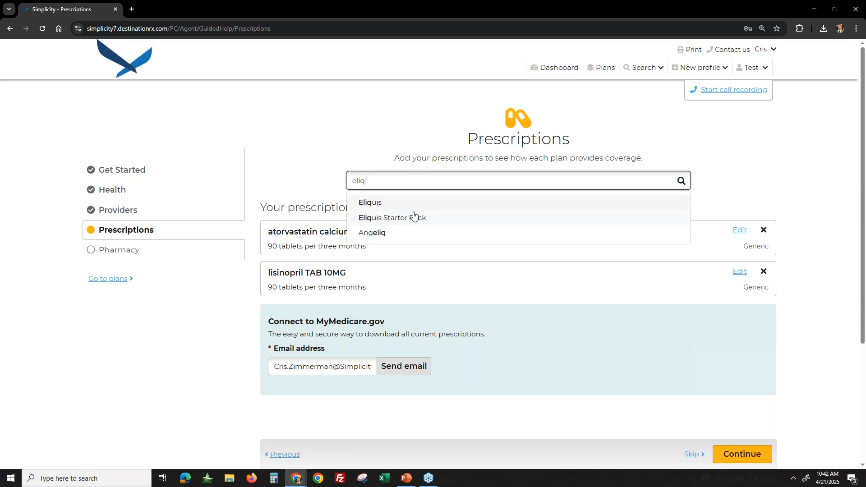
click(397, 202)
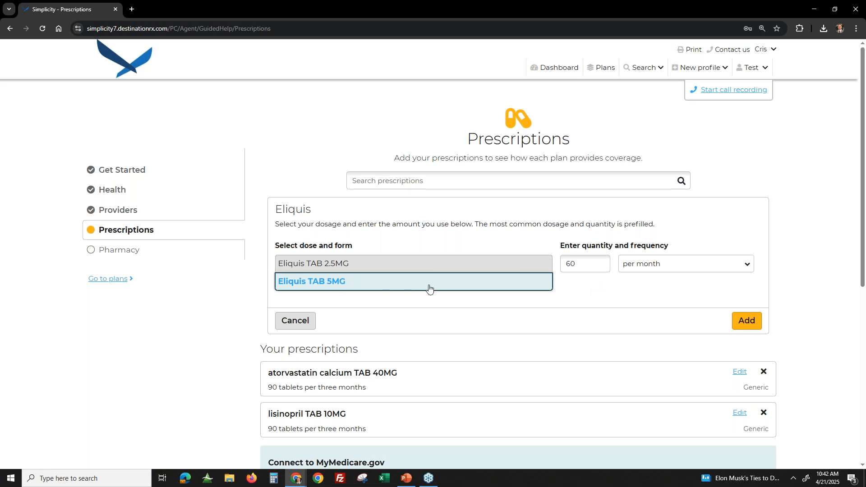
click(681, 265)
click(593, 304)
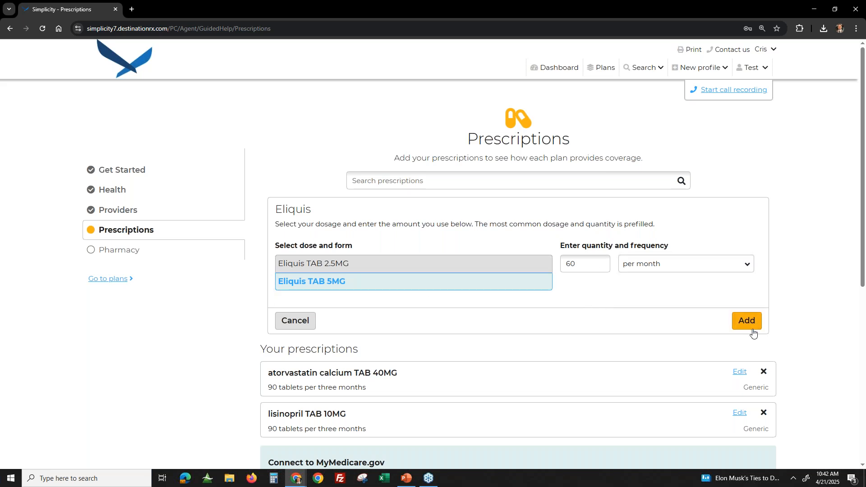
click(746, 321)
- In the Pharmacy section, add CVS Pharmacy #08613, The Medicine Shoppe Pharmacy and Thrifty White Partners In Care, and check the list of chosen pharmacies
click(124, 249)
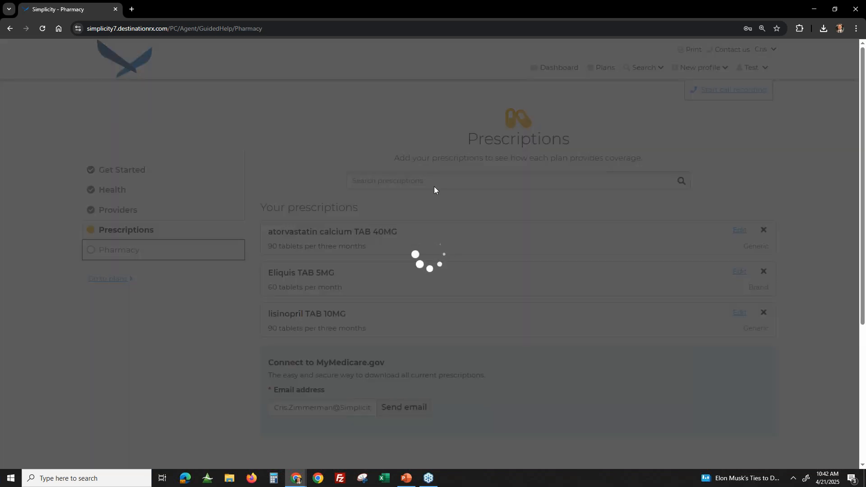
scroll(468, 312, down, 1)
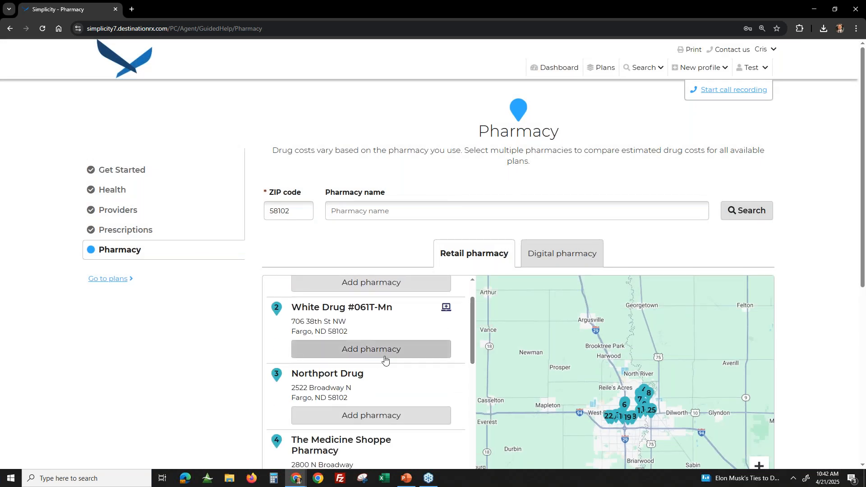
scroll(386, 360, up, 1)
scroll(408, 341, down, 2)
scroll(434, 353, down, 1)
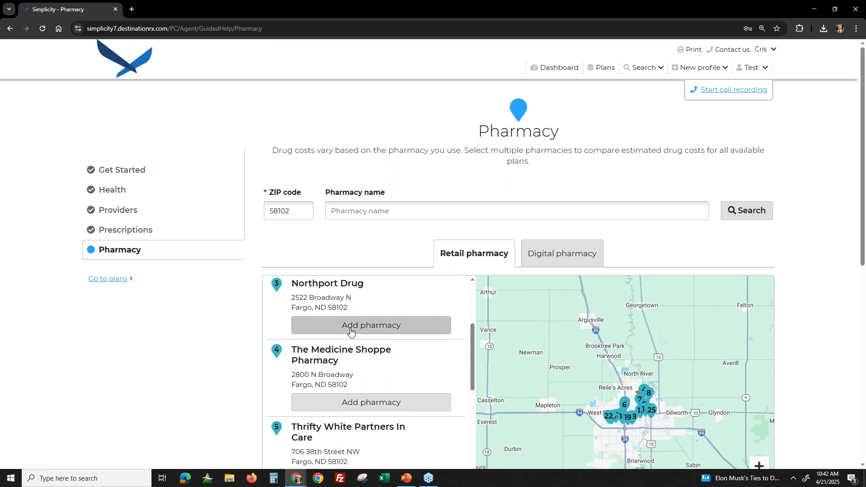
click(375, 403)
scroll(363, 357, up, 1)
scroll(361, 369, down, 4)
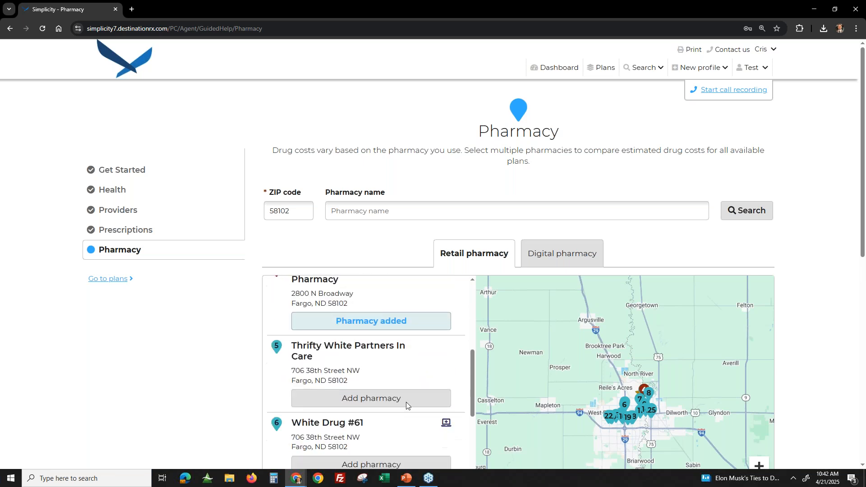
click(356, 393)
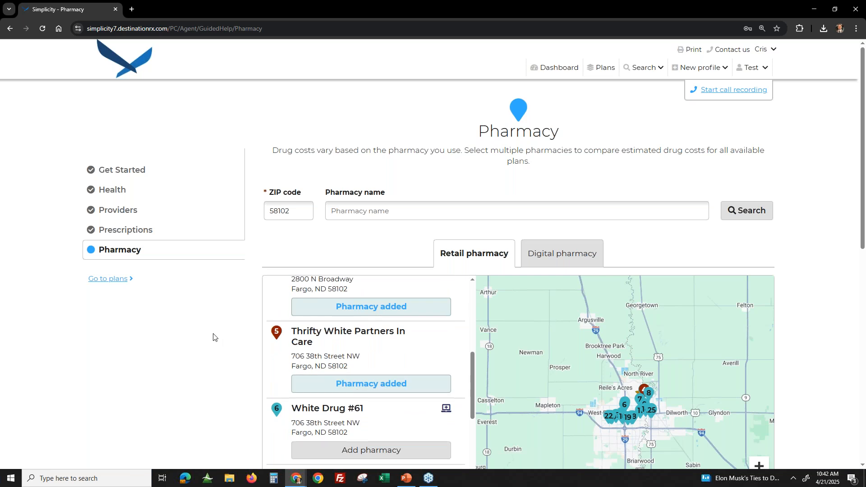
scroll(541, 338, down, 8)
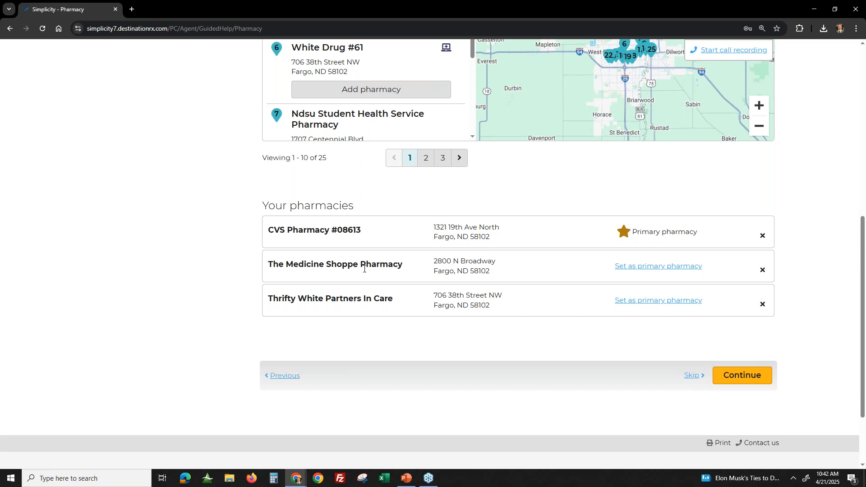
- Continue from the pharmacy preferences to the plan list and add the non-licensed plans to it
click(735, 380)
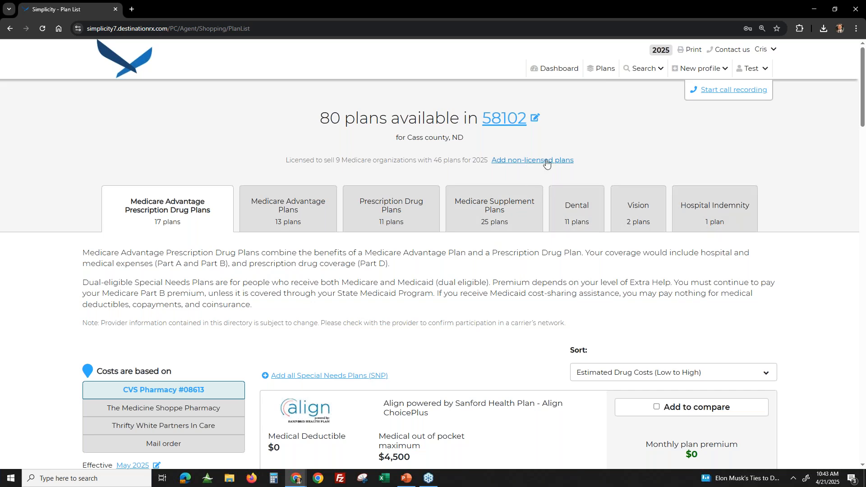
scroll(546, 162, down, 4)
scroll(682, 191, up, 4)
scroll(683, 192, down, 9)
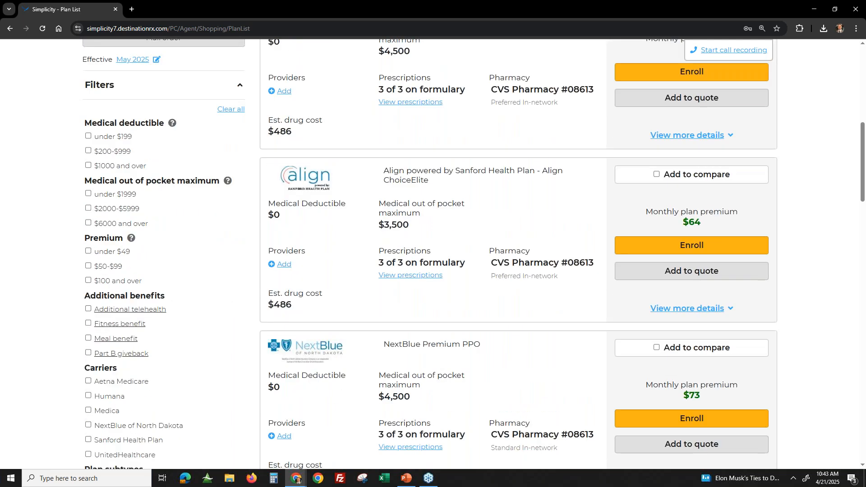
scroll(532, 171, up, 9)
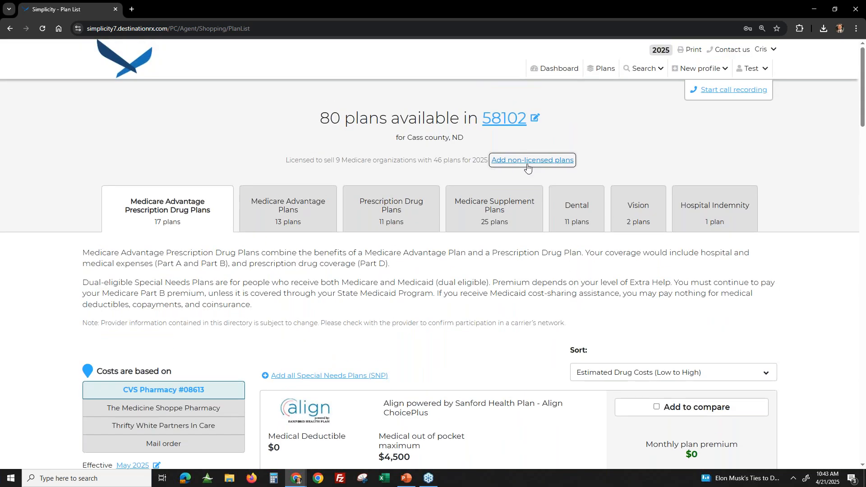
click(527, 161)
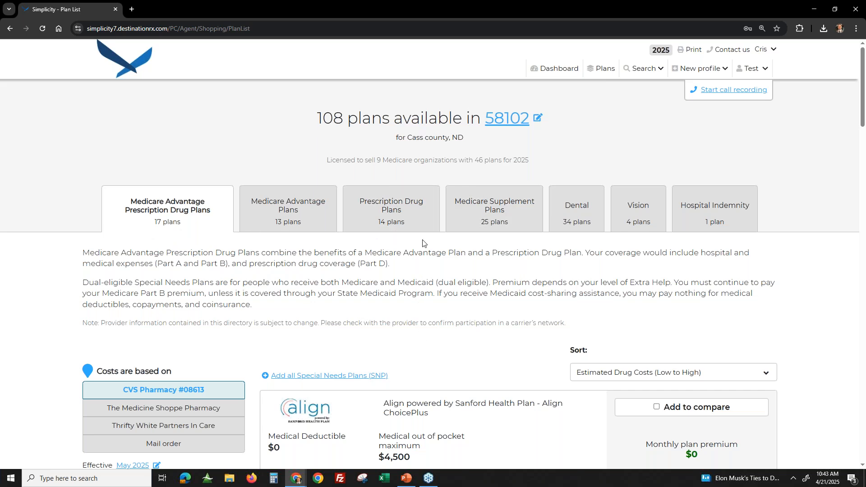
scroll(422, 242, down, 4)
scroll(501, 149, up, 3)
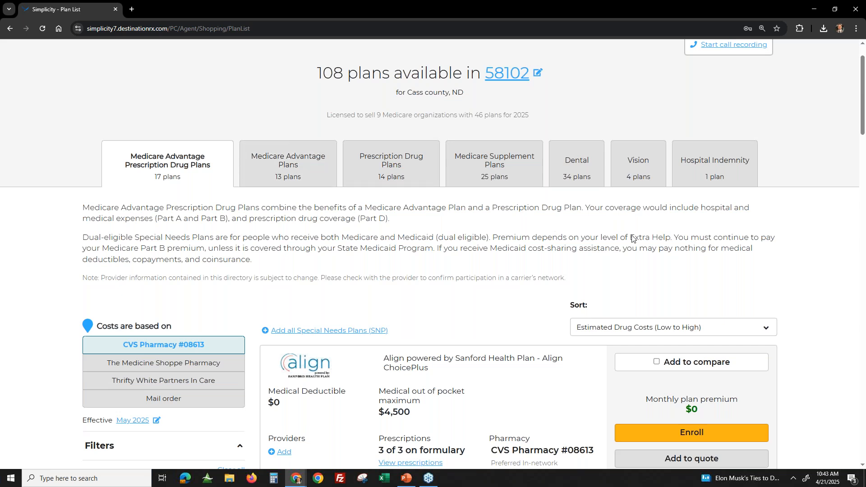
- Try sorting the Medicare Advantage Prescription Drug plans by Total Estimated Cost and by Max OOP (low to high)
scroll(654, 262, down, 1)
scroll(625, 261, down, 1)
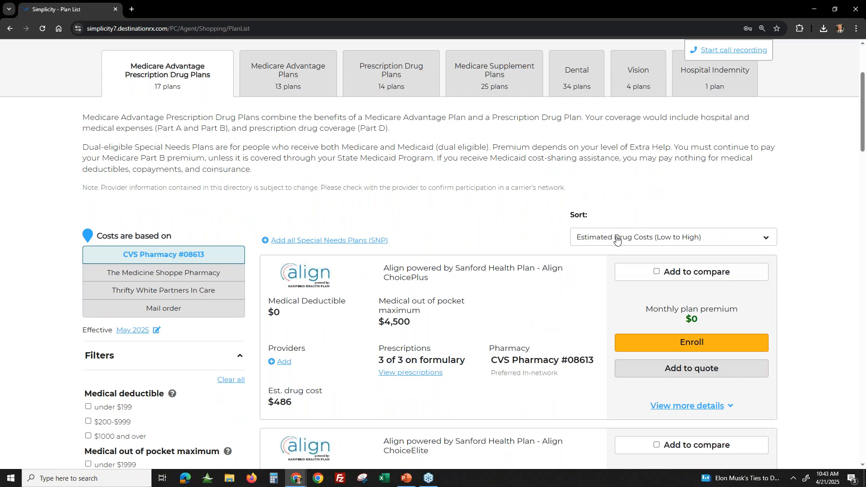
click(616, 241)
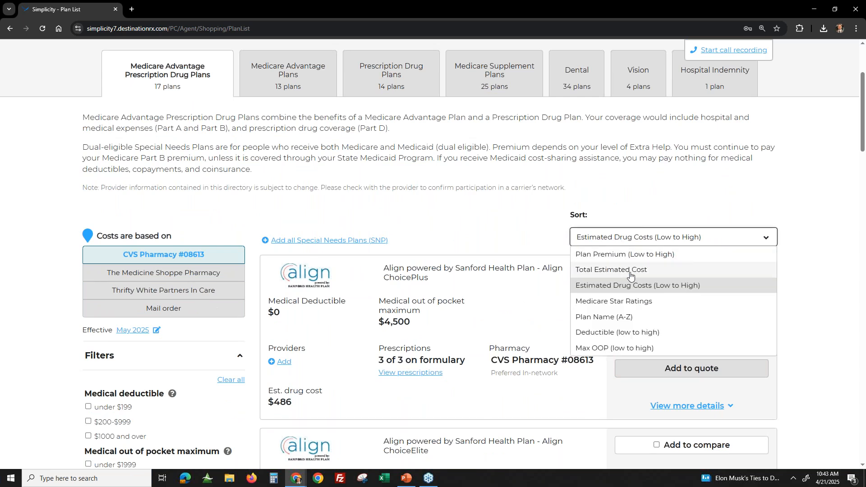
click(630, 271)
click(610, 239)
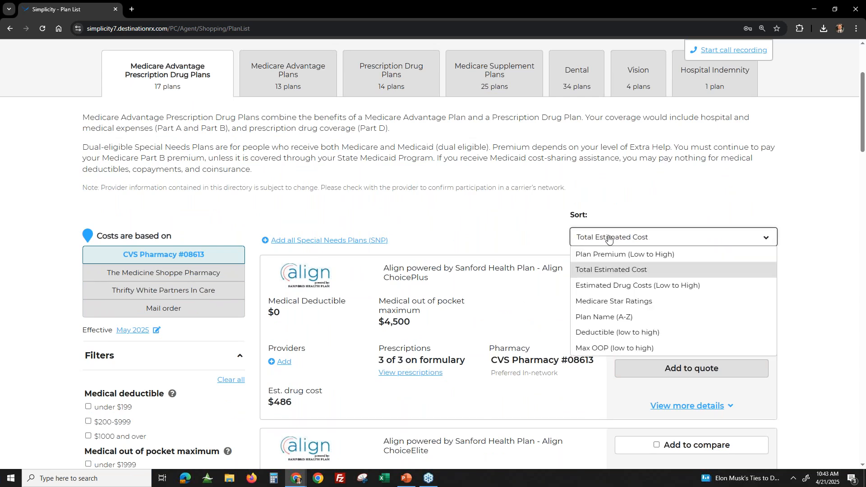
click(617, 349)
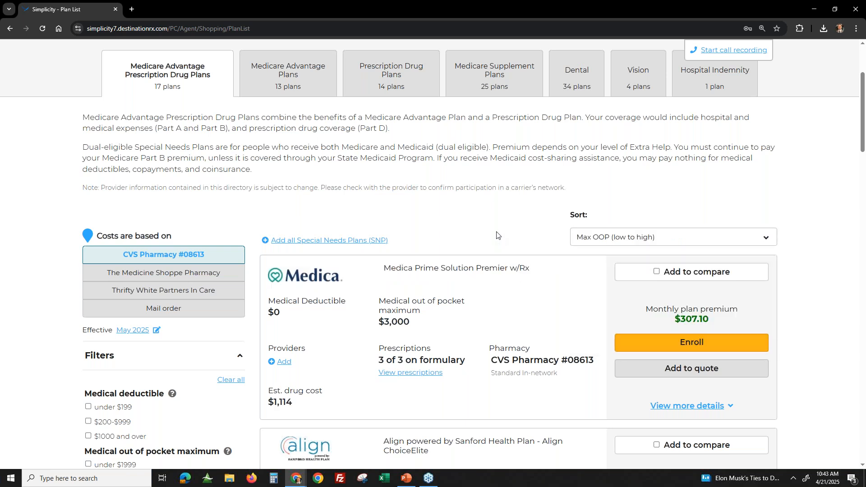
- Sort the plan list by Total Estimated Cost
scroll(523, 220, down, 1)
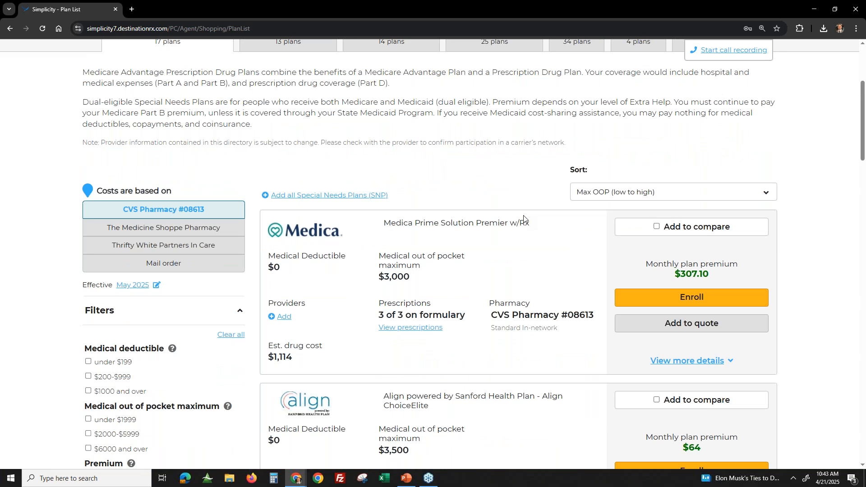
click(620, 193)
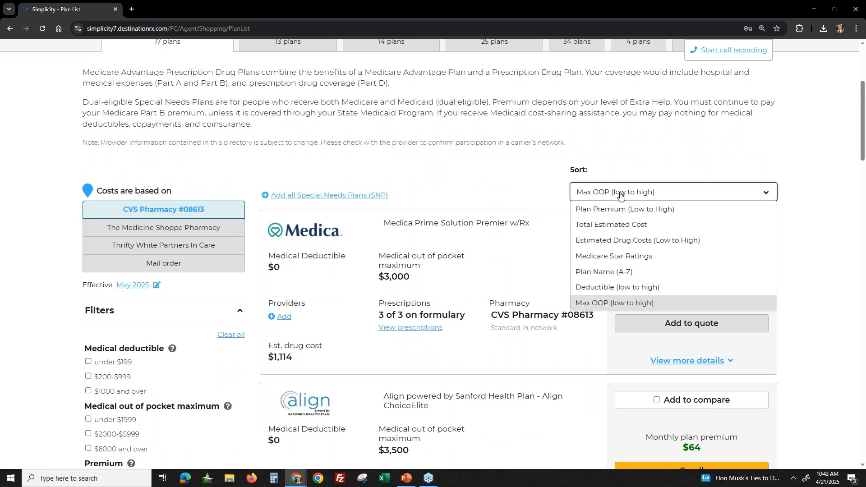
click(618, 225)
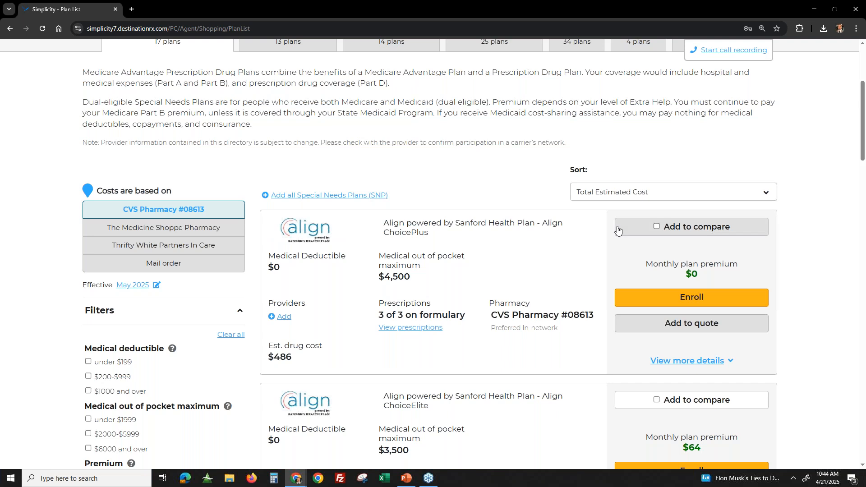
- Mark NextBlue Premium PPO, Align ChoiceElite and AARP Medicare Advantage from UHC FG-0003 (PPO) for comparison
scroll(565, 225, down, 6)
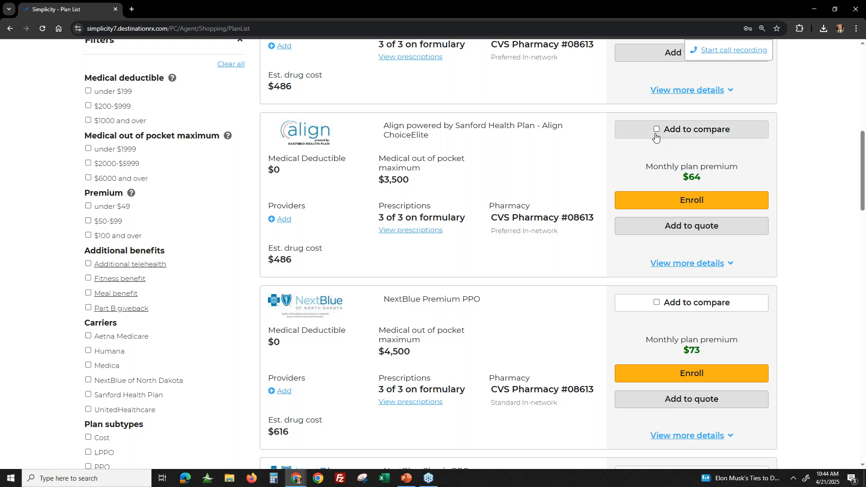
scroll(603, 185, down, 8)
scroll(586, 248, up, 6)
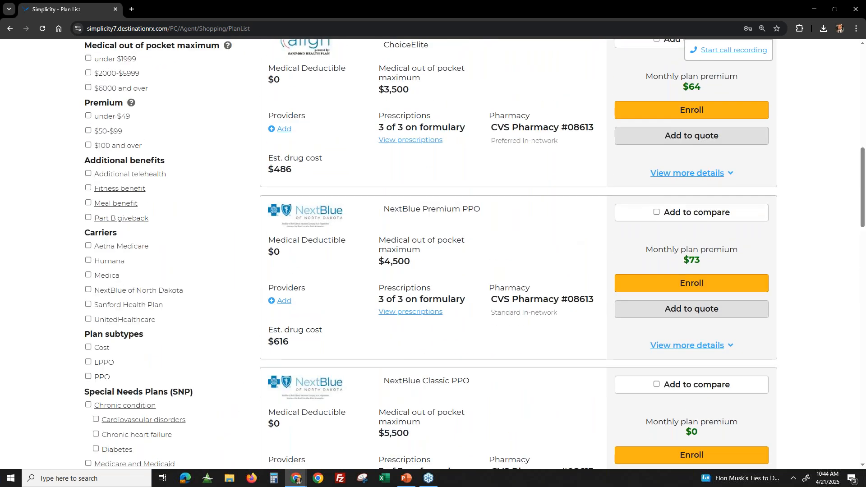
click(657, 212)
scroll(514, 284, up, 5)
click(654, 266)
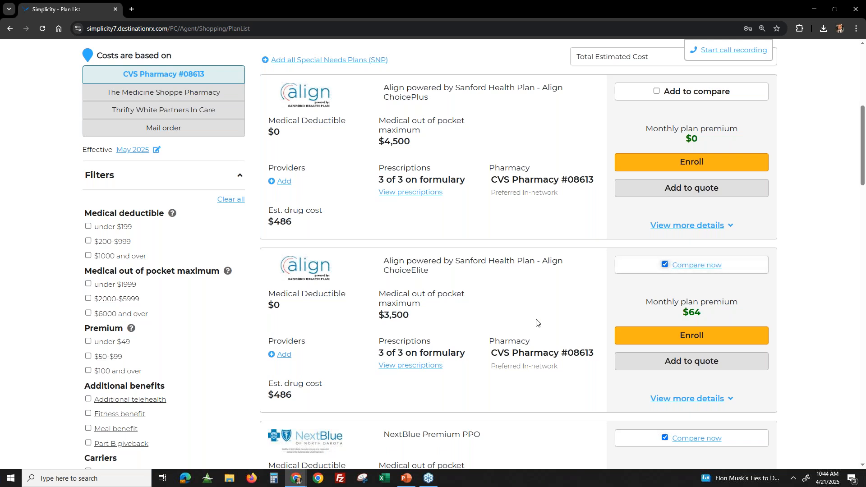
scroll(536, 323, down, 15)
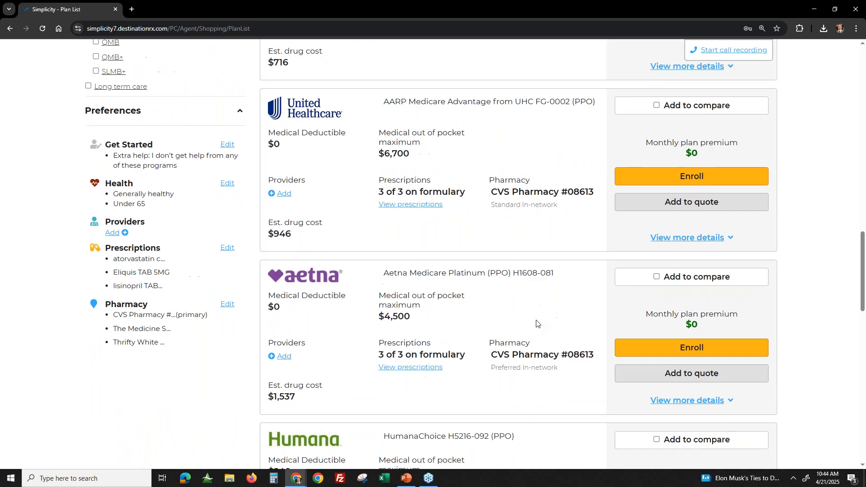
scroll(536, 323, down, 7)
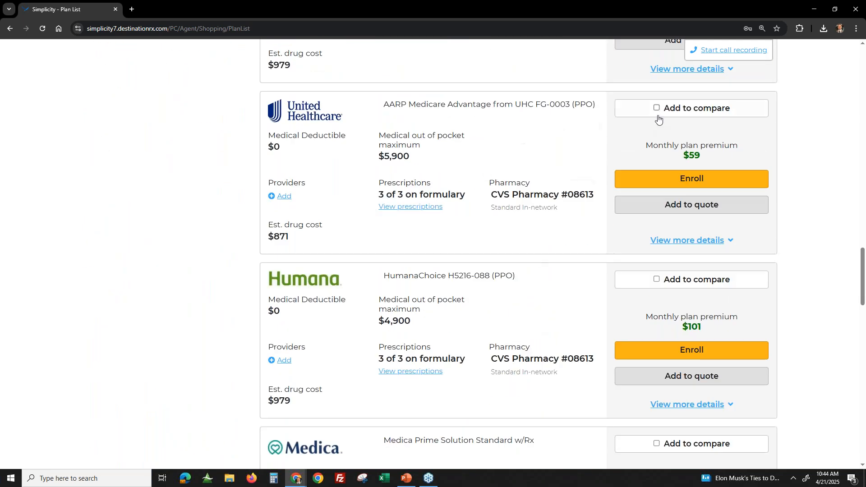
click(658, 109)
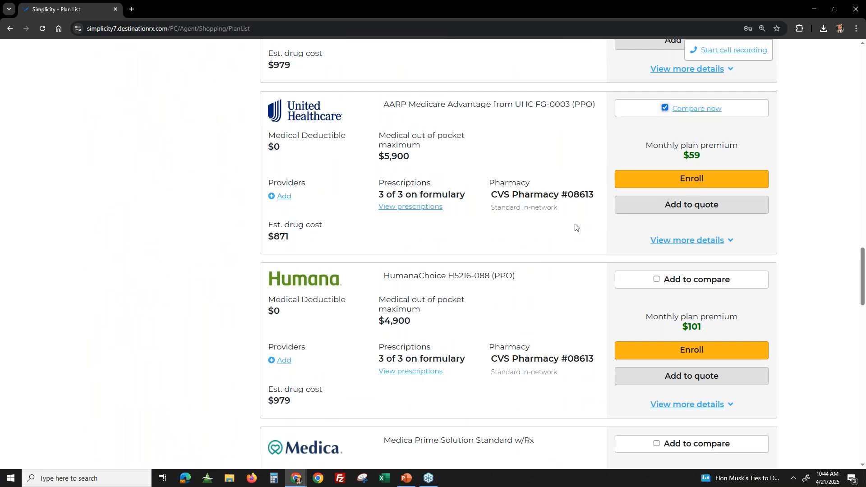
- In the plan list, check costs based on the other chosen pharmacies, and return the cost basis to CVS Pharmacy #08613
scroll(575, 228, down, 1)
scroll(575, 227, up, 16)
scroll(575, 228, up, 8)
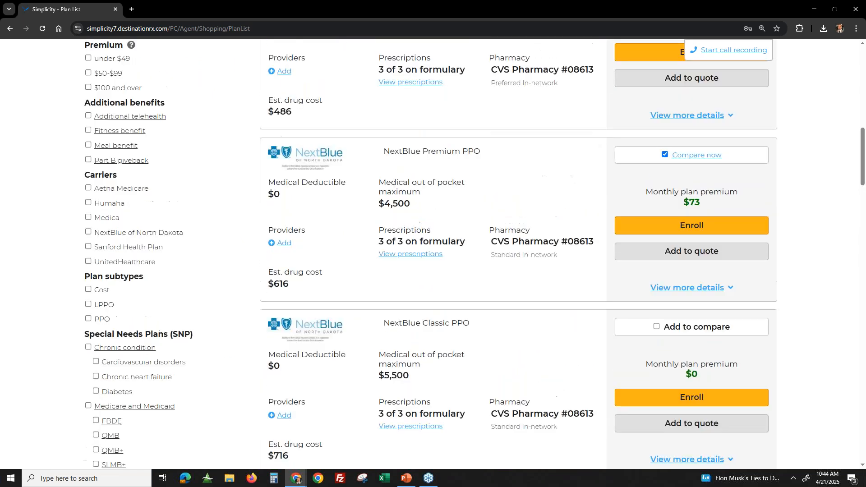
scroll(452, 266, down, 3)
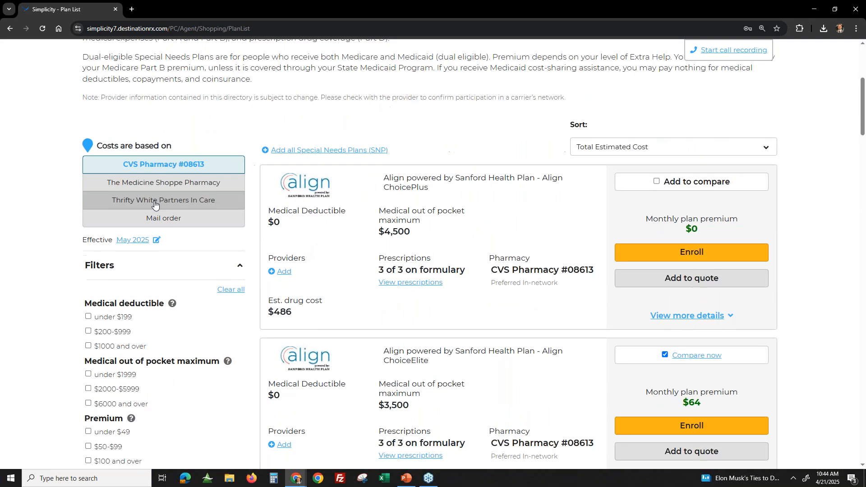
click(163, 189)
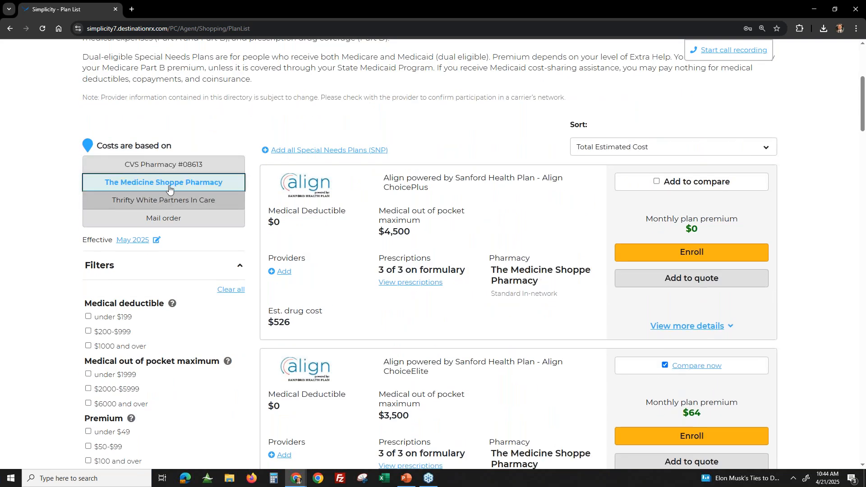
click(169, 197)
click(170, 182)
click(170, 165)
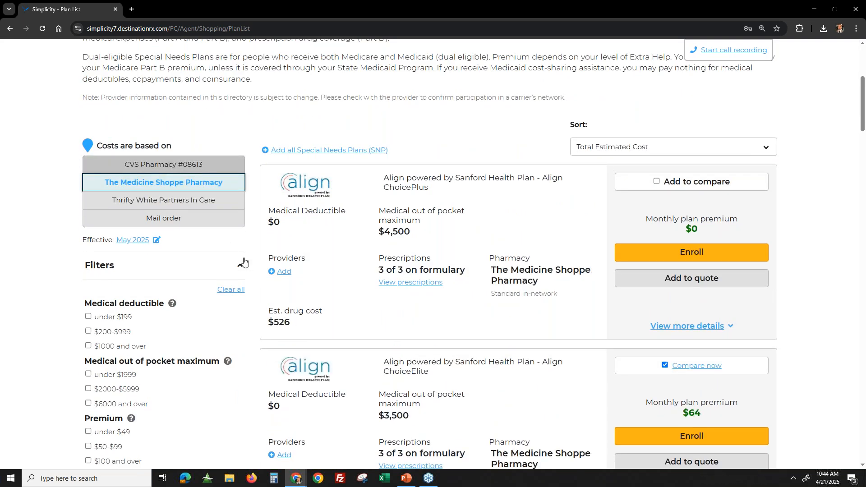
- Open the side-by-side comparison of the three marked plans
scroll(203, 263, down, 3)
scroll(135, 221, down, 2)
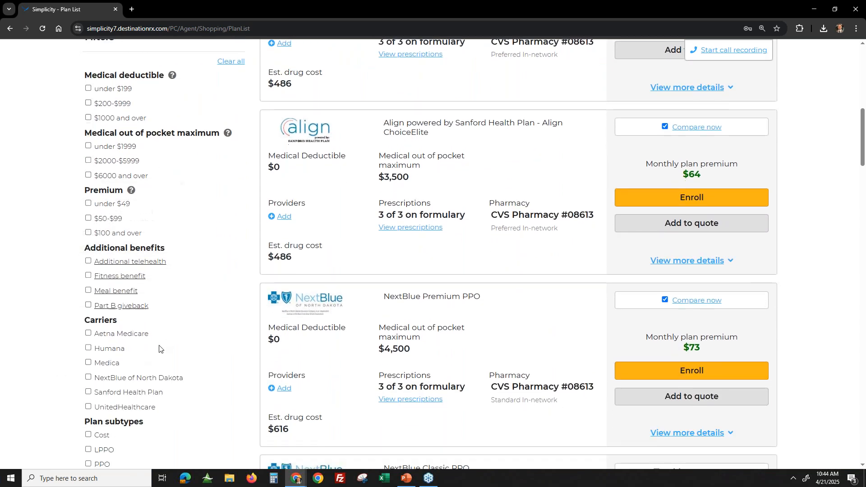
scroll(154, 169, down, 1)
click(697, 258)
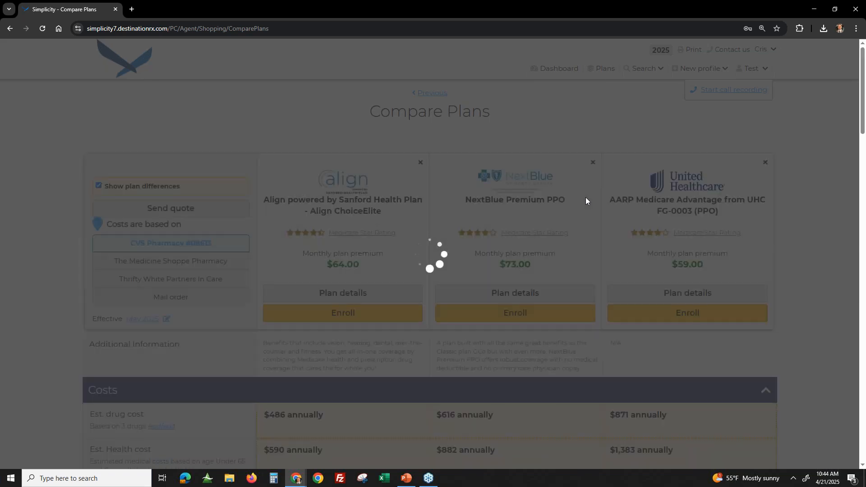
- Examine the monthly plan premiums of the three compared plans
scroll(420, 314, down, 2)
scroll(421, 314, down, 2)
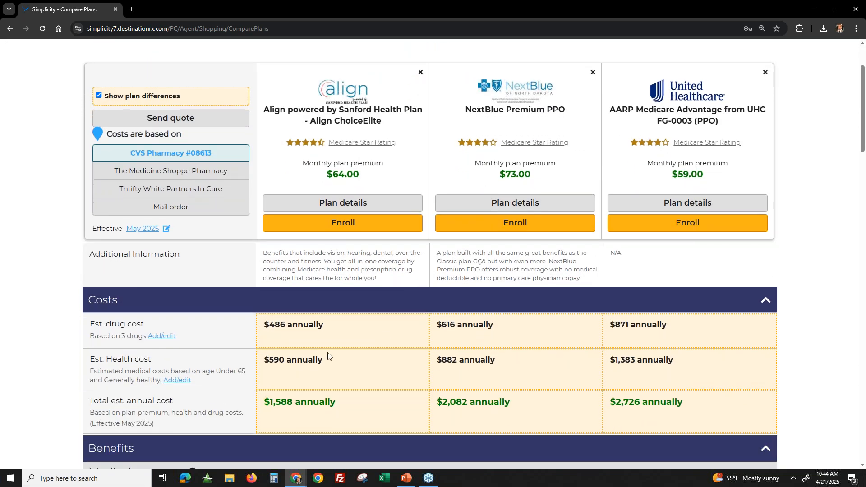
drag(535, 177, 711, 173)
click(711, 174)
- View comparison costs for The Medicine Shoppe Pharmacy and Thrifty White Partners In Care, then examine the estimated drug costs under CVS Pharmacy #08613
click(182, 173)
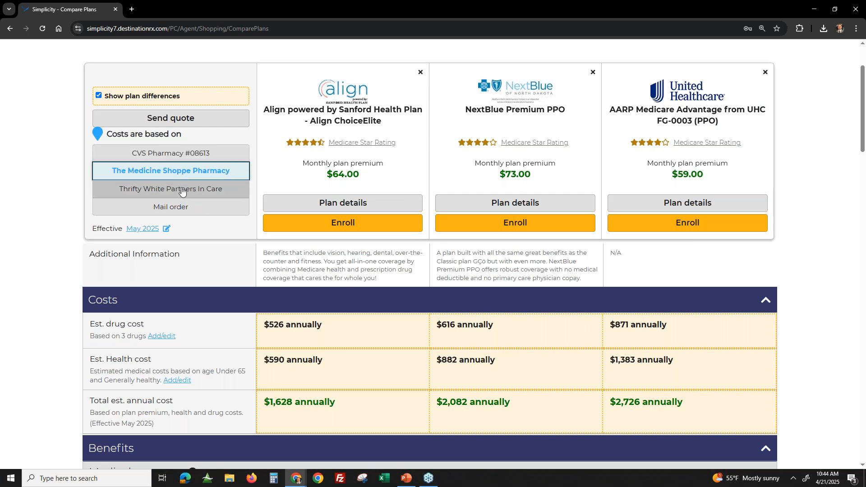
click(182, 190)
click(185, 154)
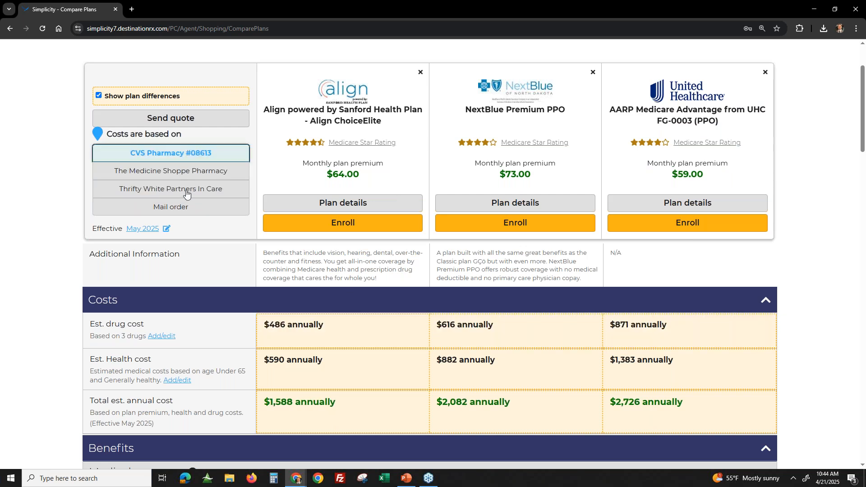
drag(272, 323, 681, 315)
click(269, 336)
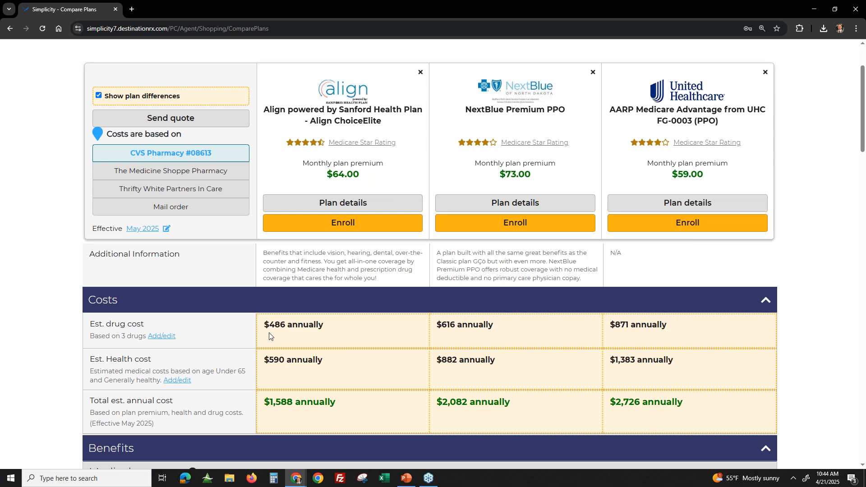
- Recheck the annual costs at The Medicine Shoppe Pharmacy and Thrifty White Partners In Care against CVS Pharmacy #08613, ending on CVS
click(151, 170)
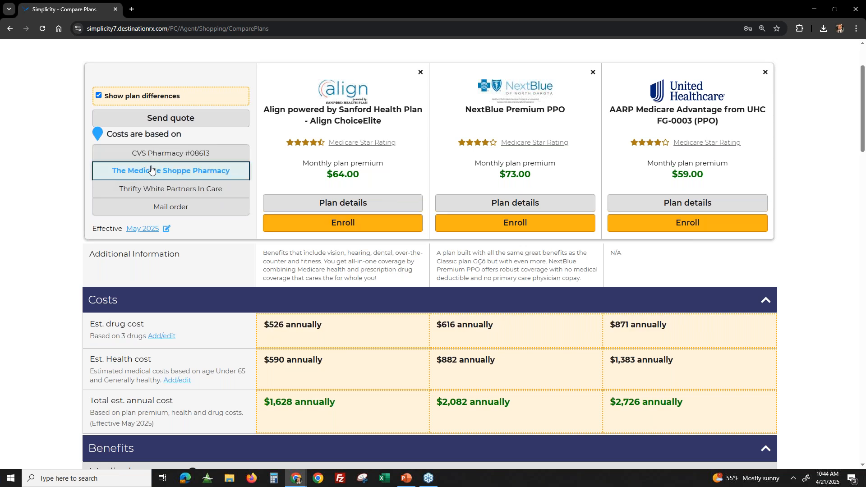
click(177, 188)
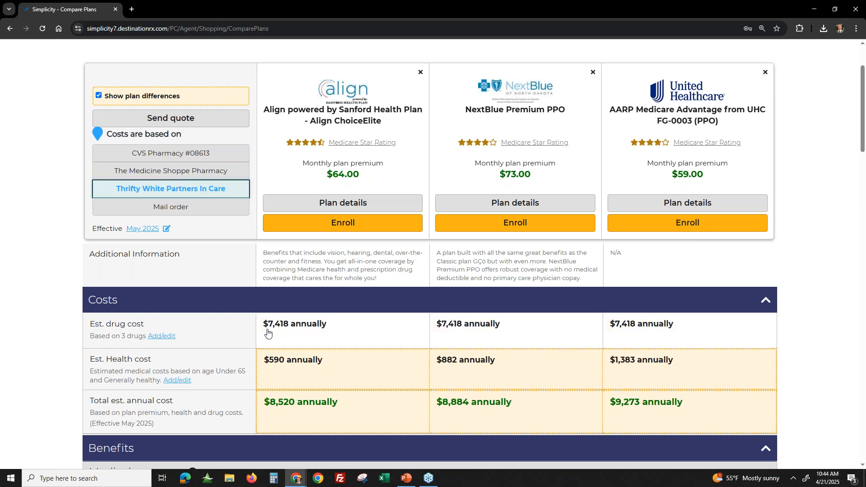
click(176, 155)
click(184, 193)
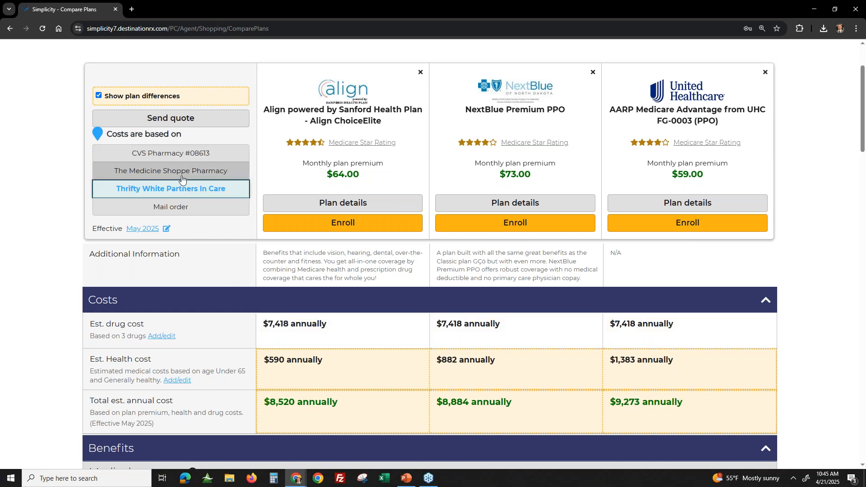
click(164, 153)
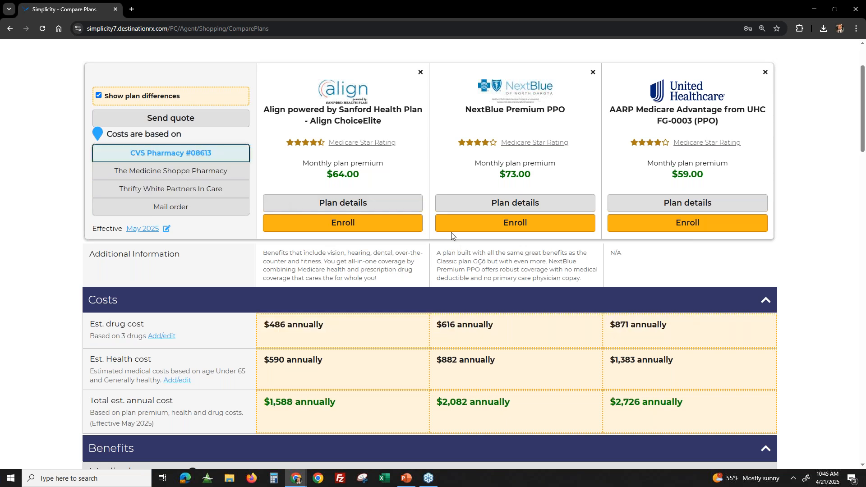
- Examine the estimated health costs of the three compared plans in the Costs section
scroll(456, 253, down, 1)
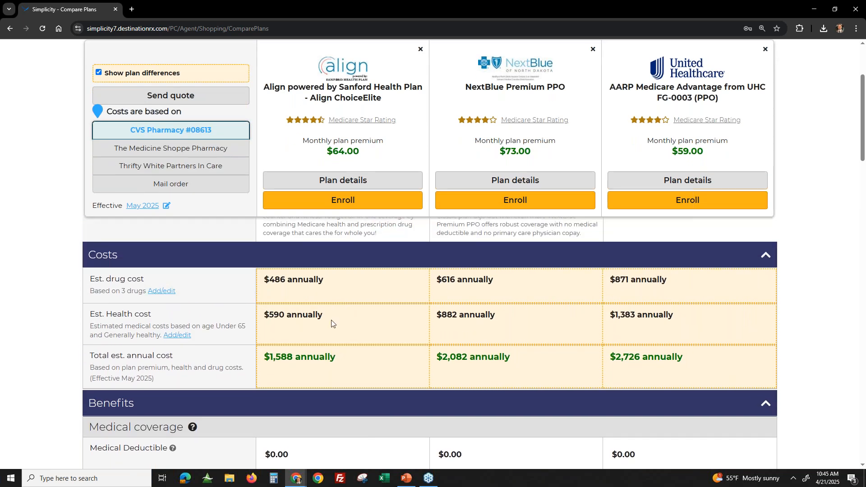
drag(266, 316, 692, 319)
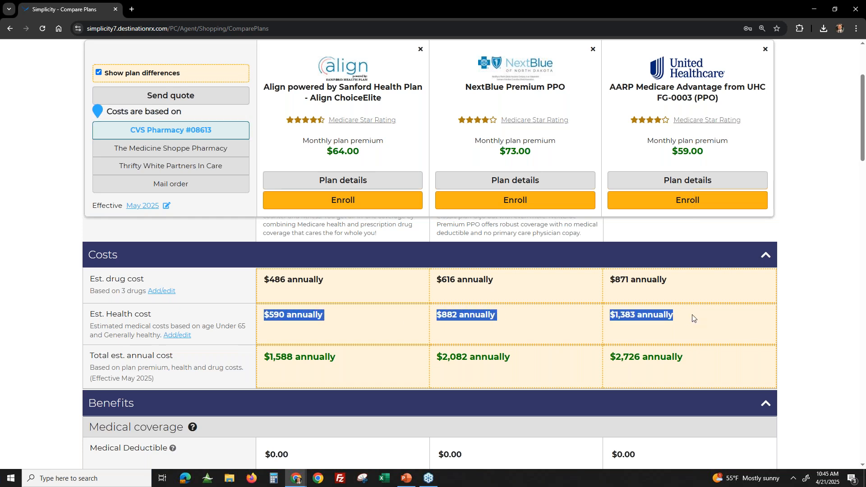
click(285, 338)
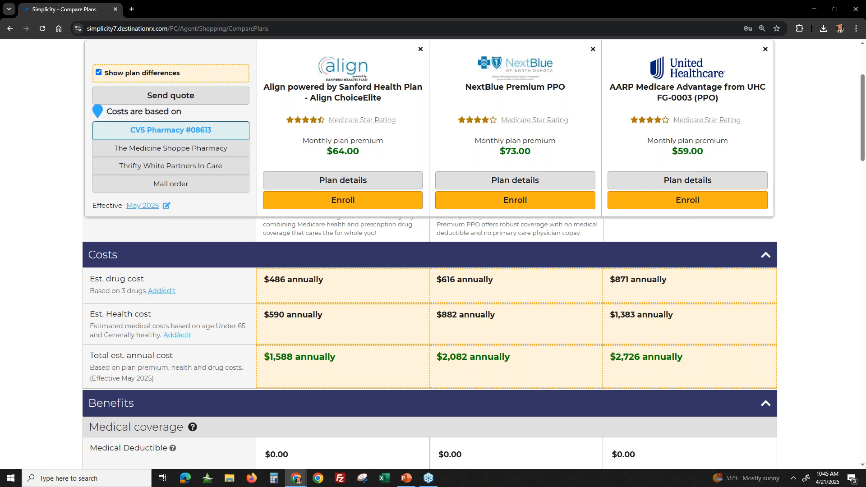
- Compare the Est. Health cost figures across the Align ChoiceElite, NextBlue Premium PPO and AARP Medicare Advantage plans
drag(262, 315, 335, 318)
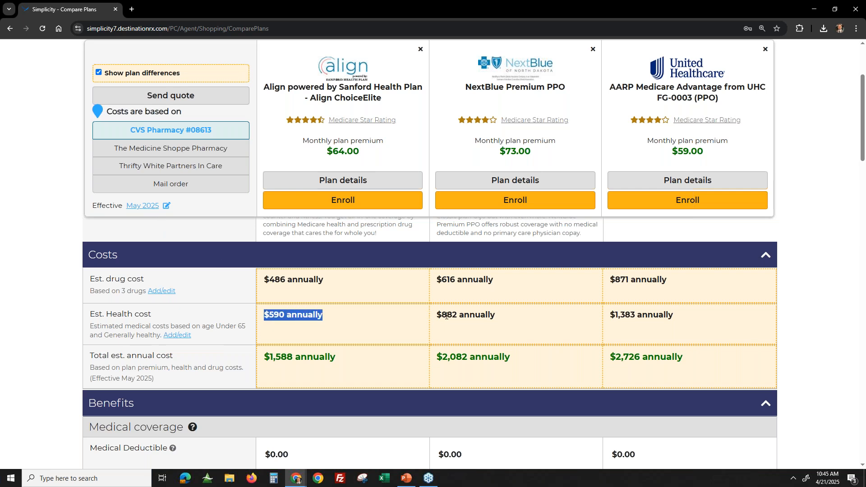
drag(447, 315, 496, 316)
drag(615, 317, 685, 326)
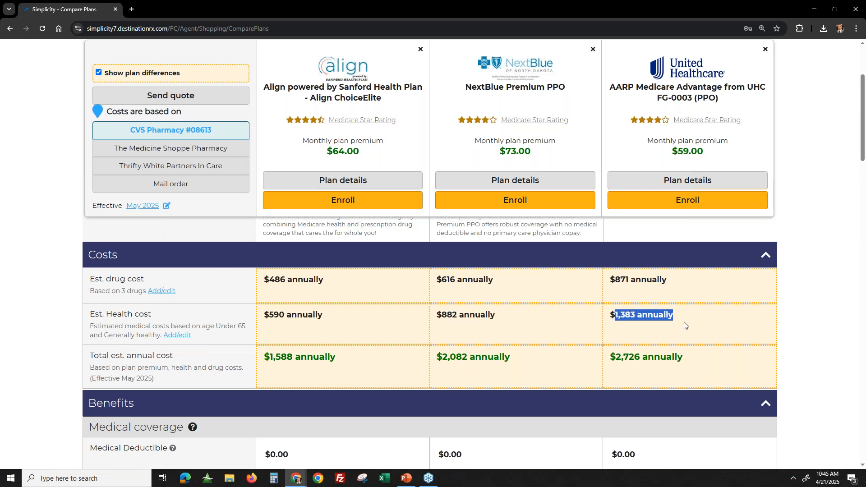
- Review the Align ChoiceElite plan's monthly premium, drug cost and health cost against its total estimated annual cost
click(261, 363)
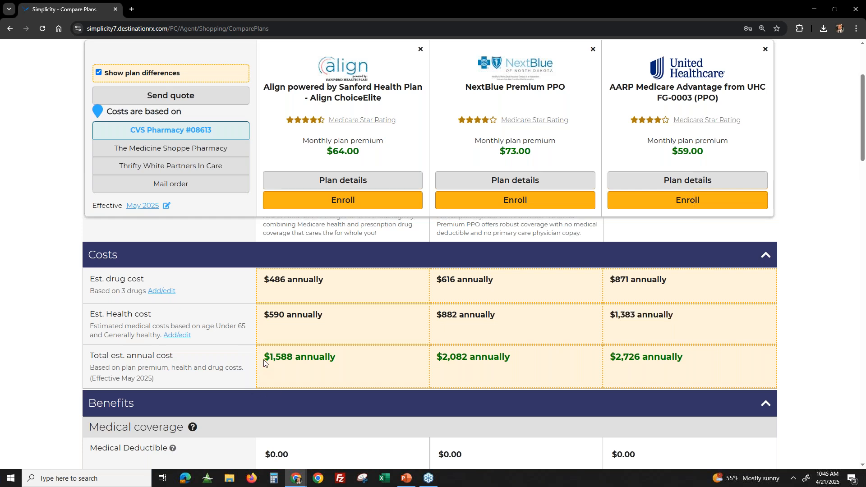
drag(326, 152, 378, 156)
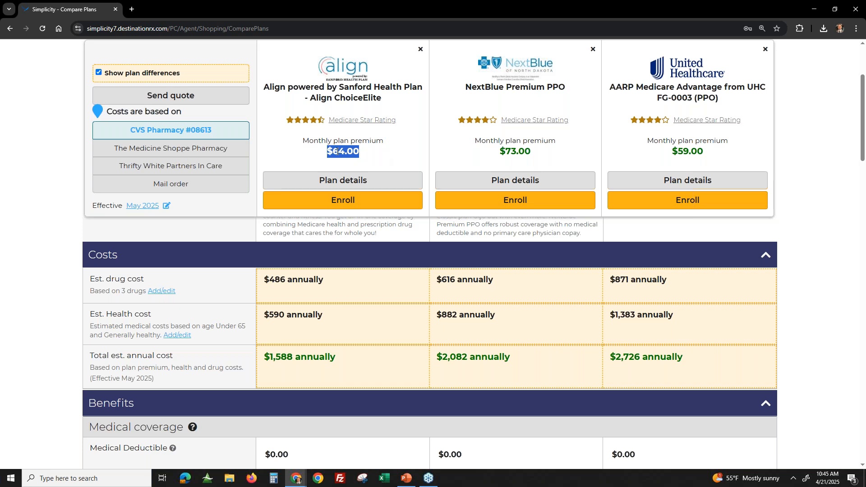
drag(263, 280, 332, 277)
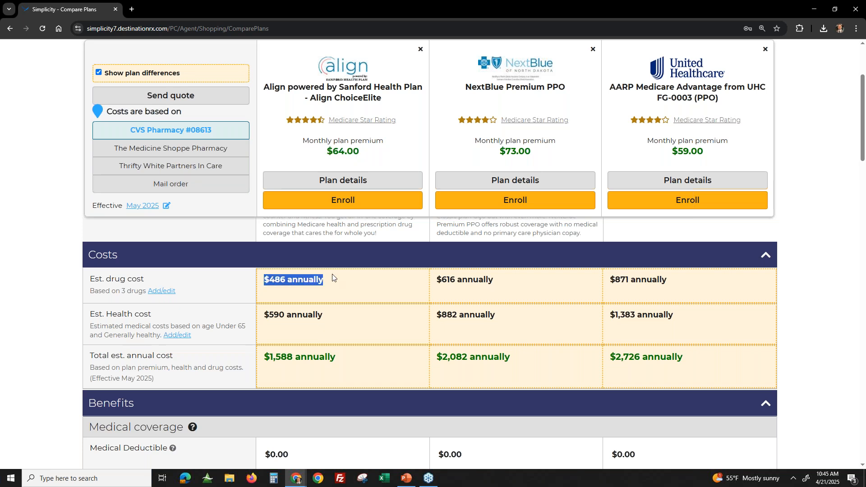
drag(269, 318, 347, 322)
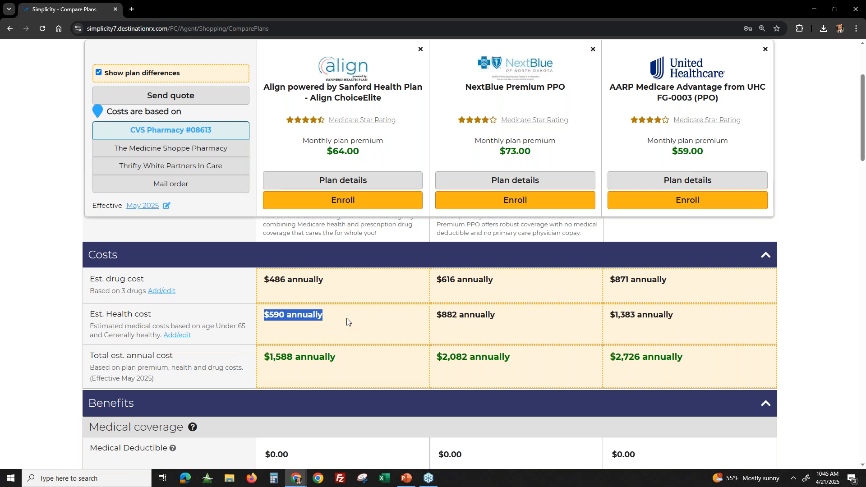
drag(266, 355, 356, 359)
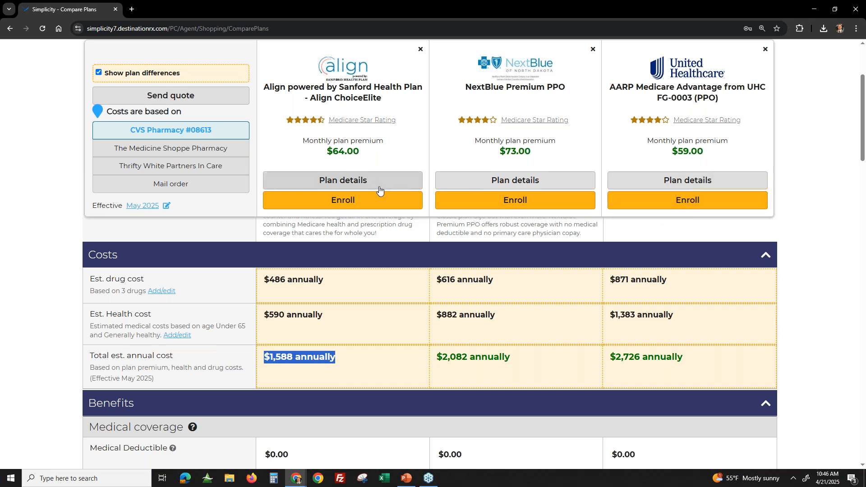
- Open the NextBlue Premium PPO plan details and review its costs, benefits, and prescription and pharmacy preferences
click(523, 180)
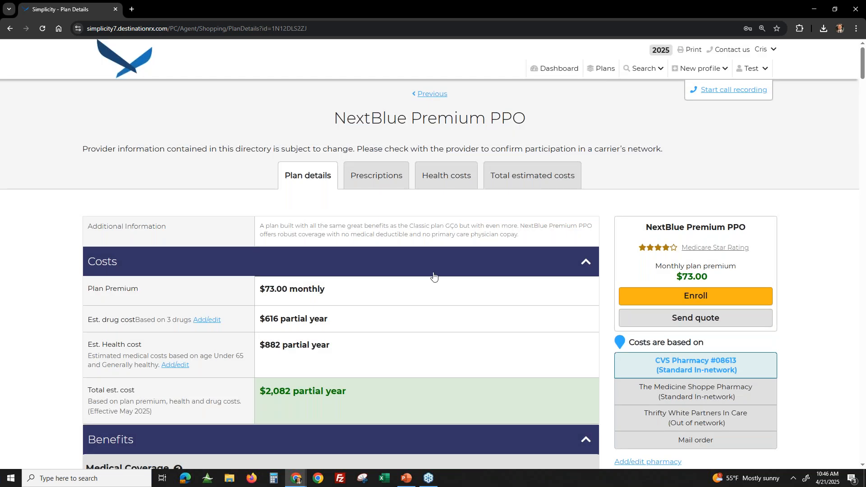
scroll(443, 269, down, 1)
scroll(442, 267, down, 1)
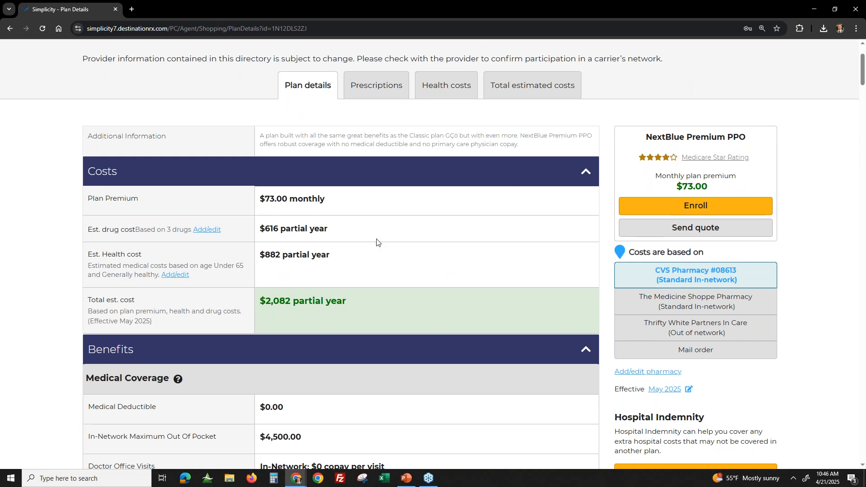
scroll(476, 312, down, 4)
scroll(388, 264, down, 6)
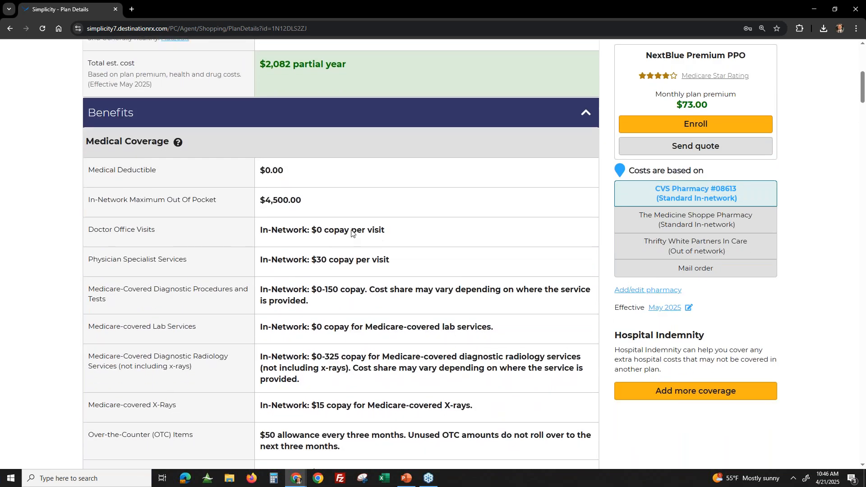
scroll(325, 197, down, 9)
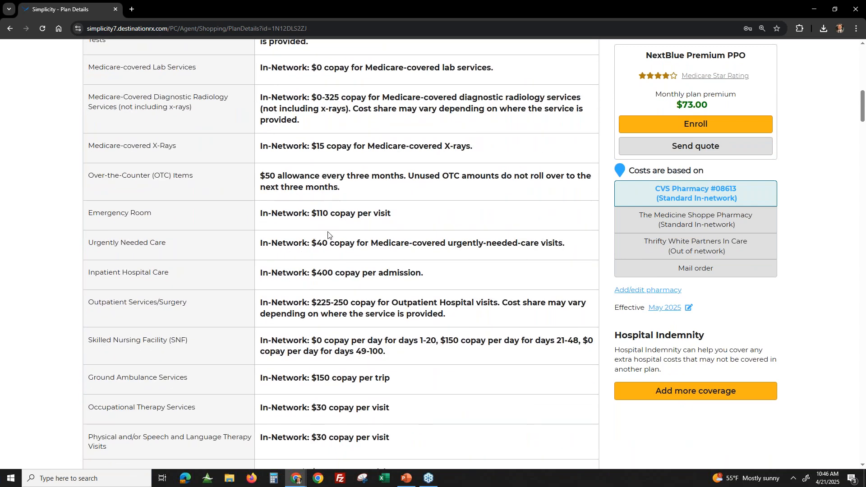
scroll(330, 238, down, 20)
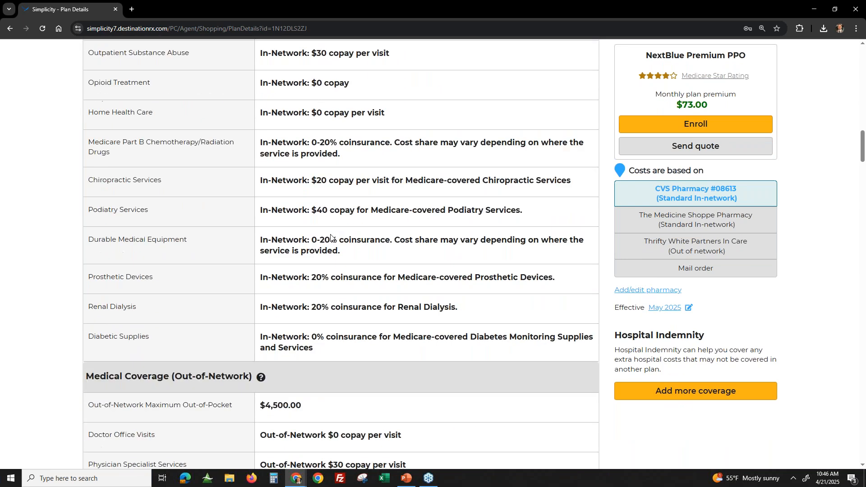
scroll(330, 236, down, 20)
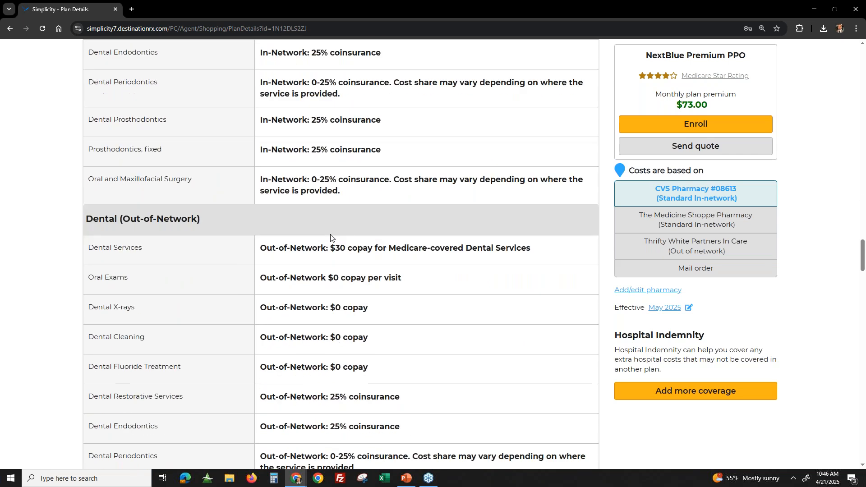
scroll(331, 238, down, 20)
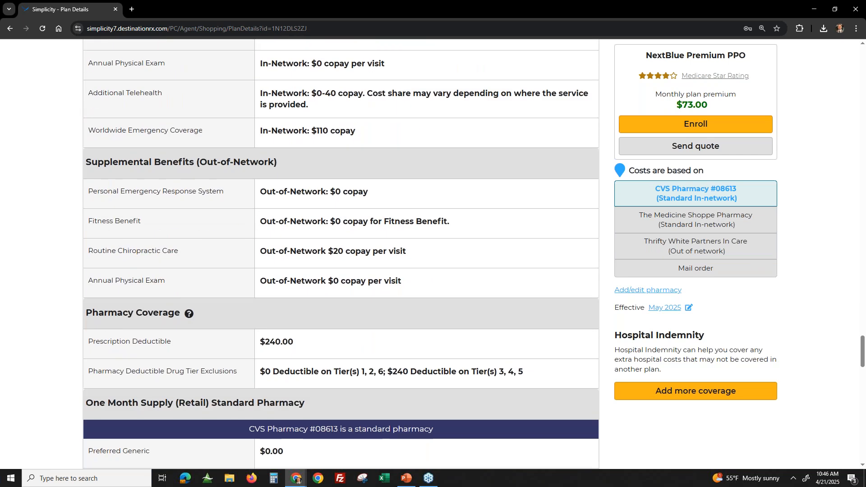
scroll(381, 245, down, 2)
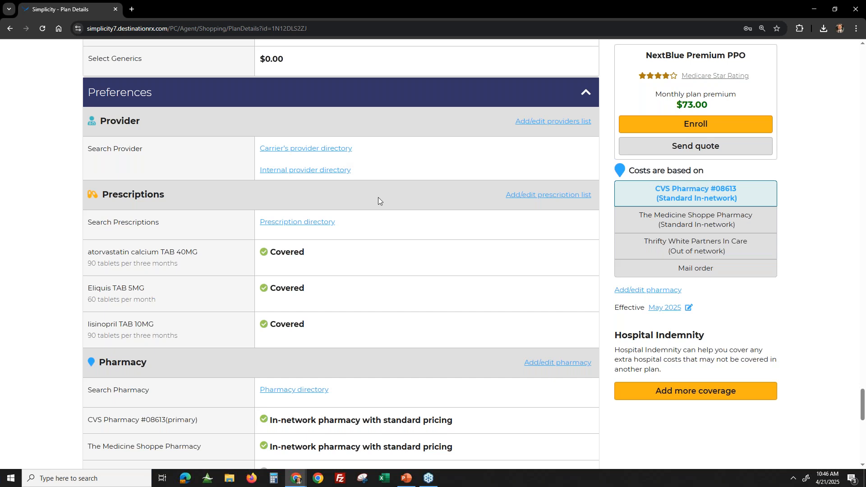
scroll(402, 233, down, 2)
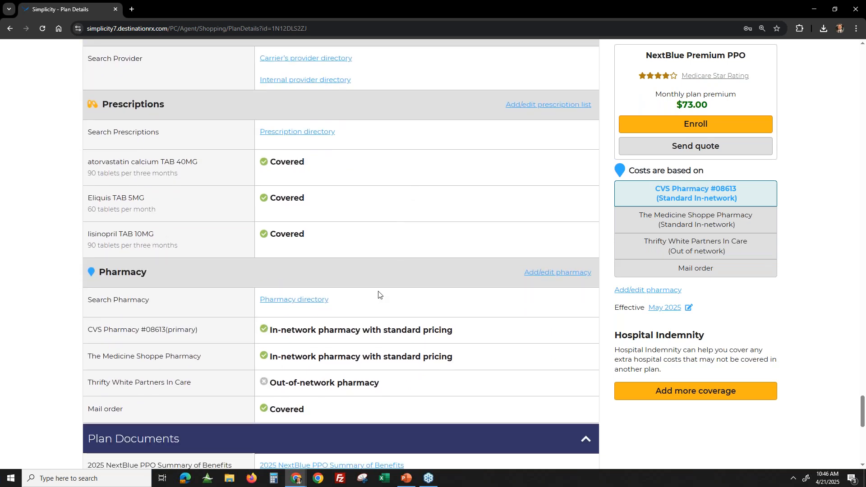
- View the 2025 NextBlue PPO Summary of Benefits from the Plan Documents section, then close the document
scroll(378, 295, down, 4)
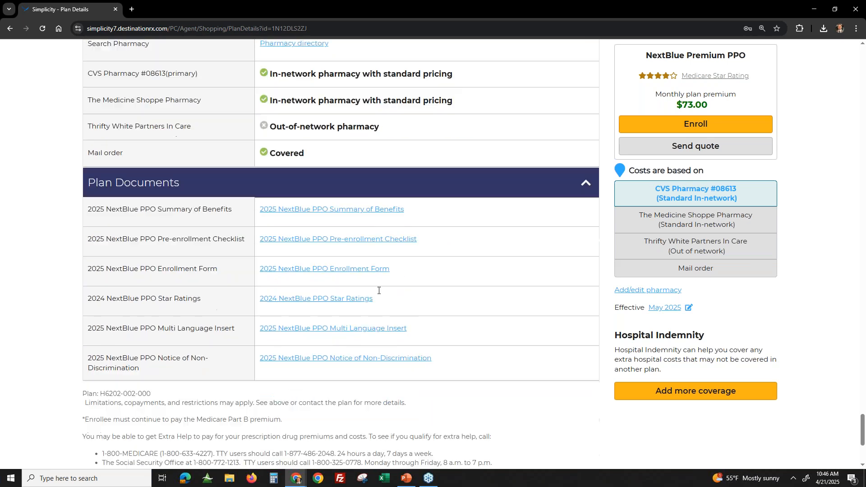
scroll(373, 198, down, 2)
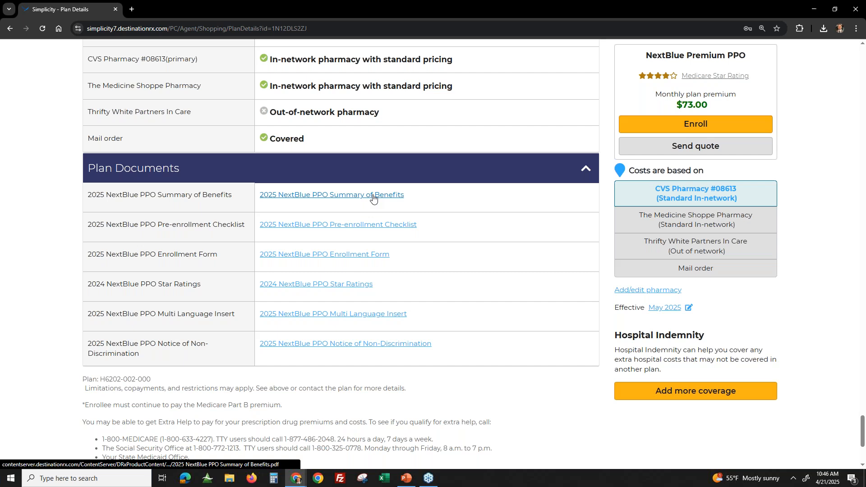
click(373, 196)
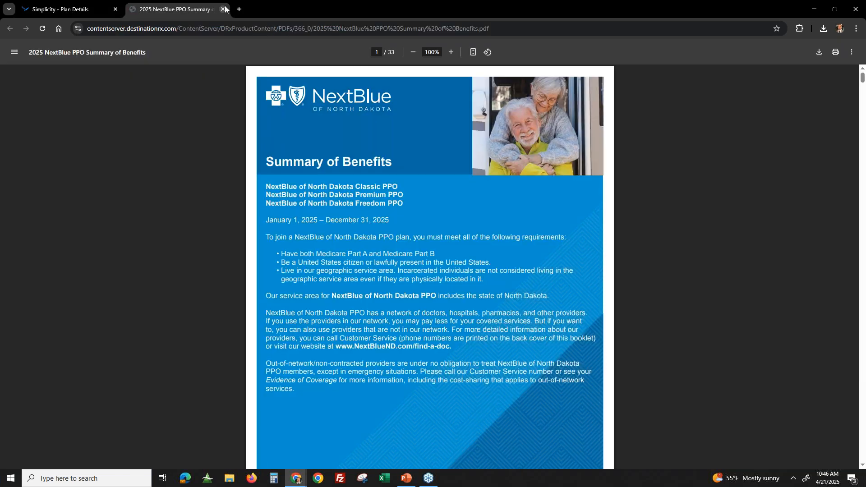
click(223, 9)
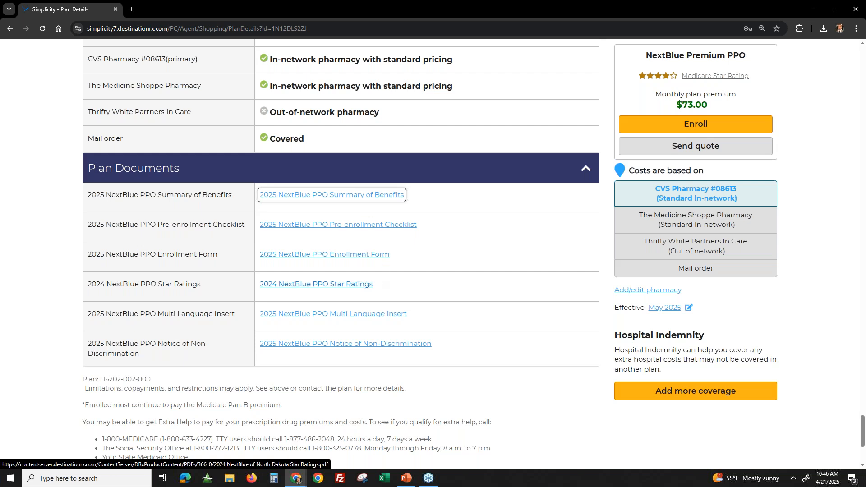
scroll(465, 272, down, 1)
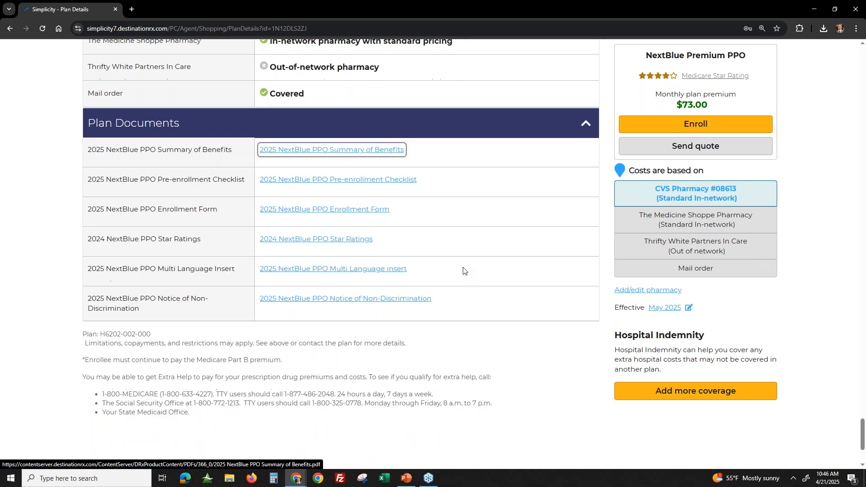
- Go back from the NextBlue Premium PPO details to the three-plan comparison
scroll(463, 272, up, 2)
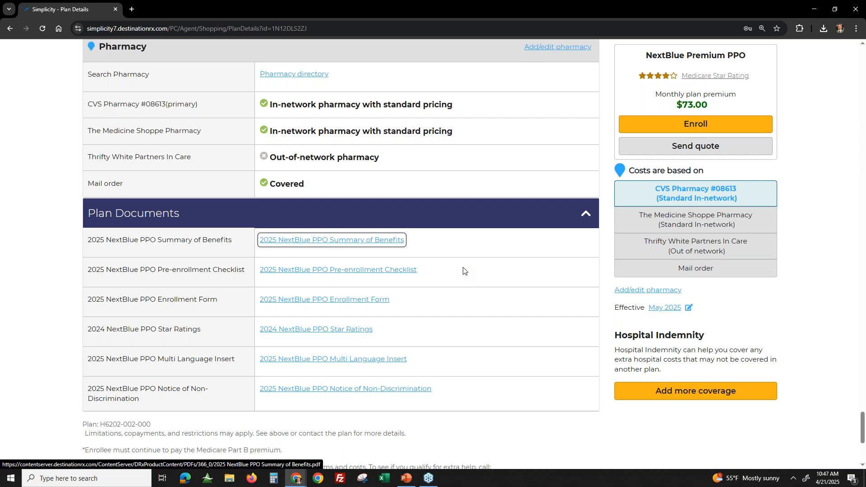
scroll(463, 271, up, 20)
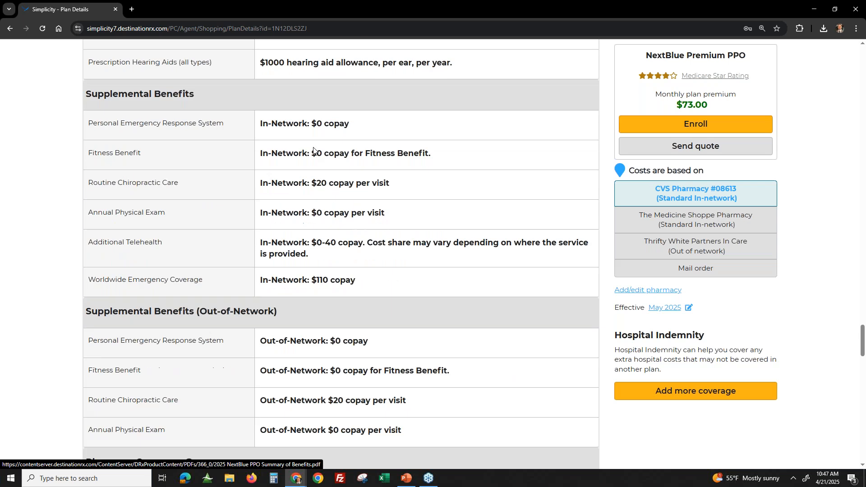
scroll(400, 140, up, 20)
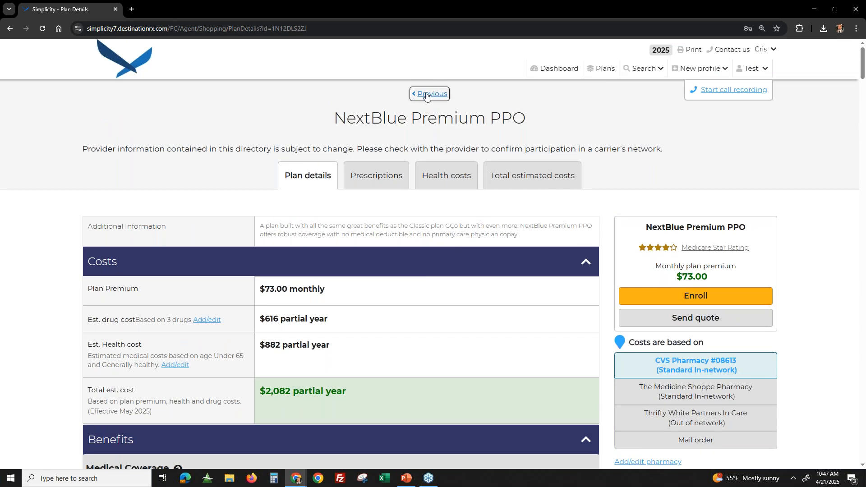
click(429, 92)
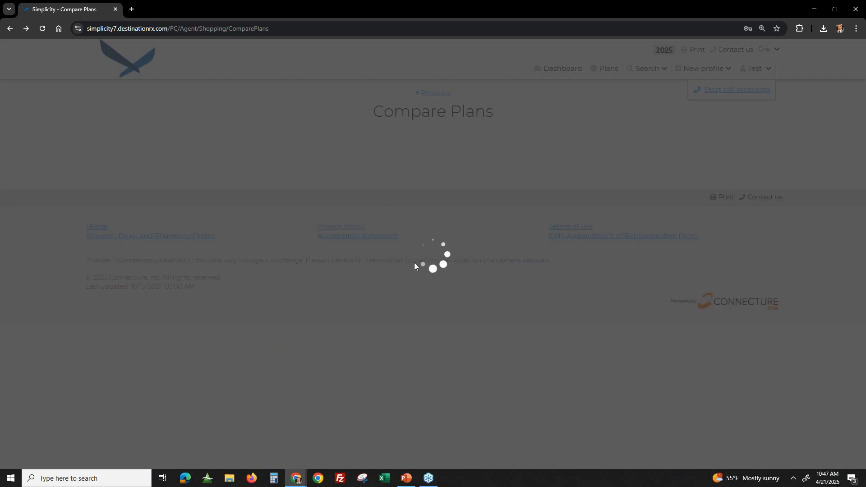
- Compare the medical deductible and medical out-of-pocket maximum of the three plans in the Benefits section
scroll(383, 203, down, 7)
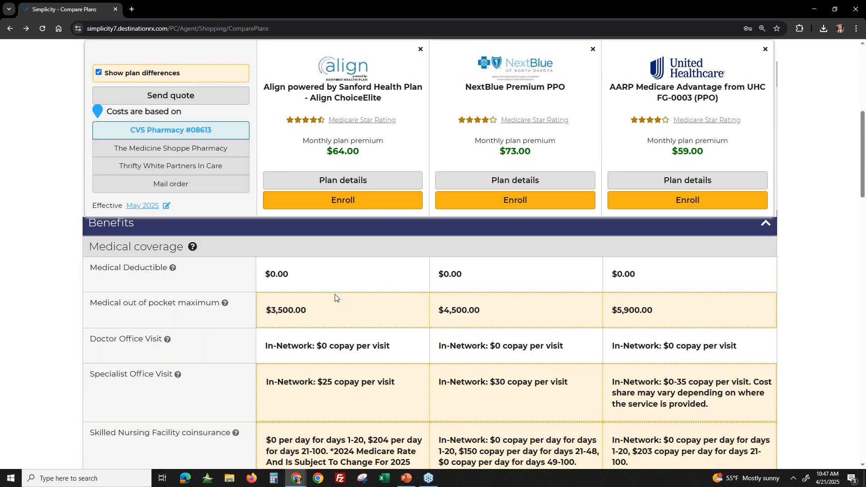
drag(262, 280, 724, 287)
scroll(643, 287, down, 1)
drag(266, 266, 675, 265)
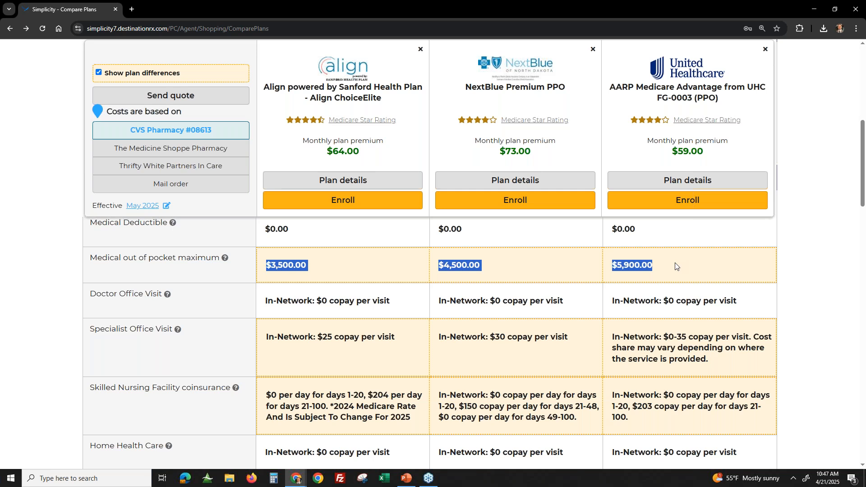
- Compare the doctor office visit and specialist office visit copays across the three plans
drag(303, 301, 382, 303)
drag(490, 302, 638, 302)
click(663, 303)
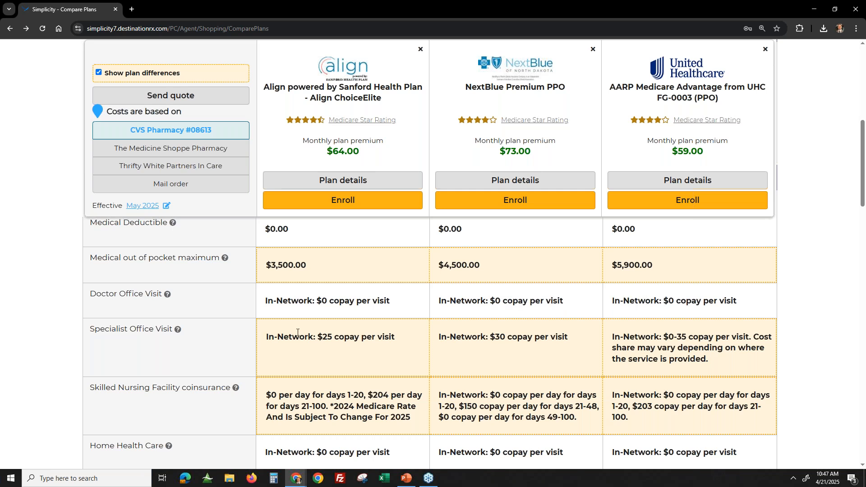
drag(300, 337, 388, 336)
drag(492, 333, 550, 336)
drag(646, 337, 707, 333)
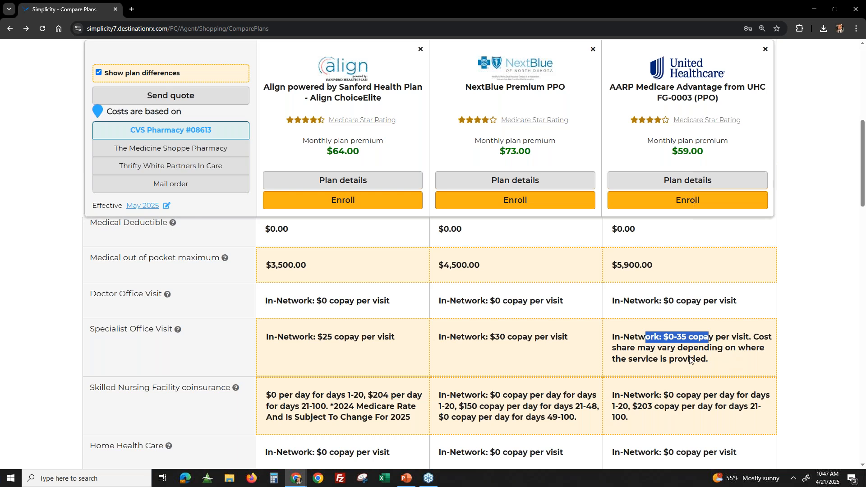
- Compare the outpatient mental health care copays of the three plans under Medical coverage
scroll(228, 384, down, 1)
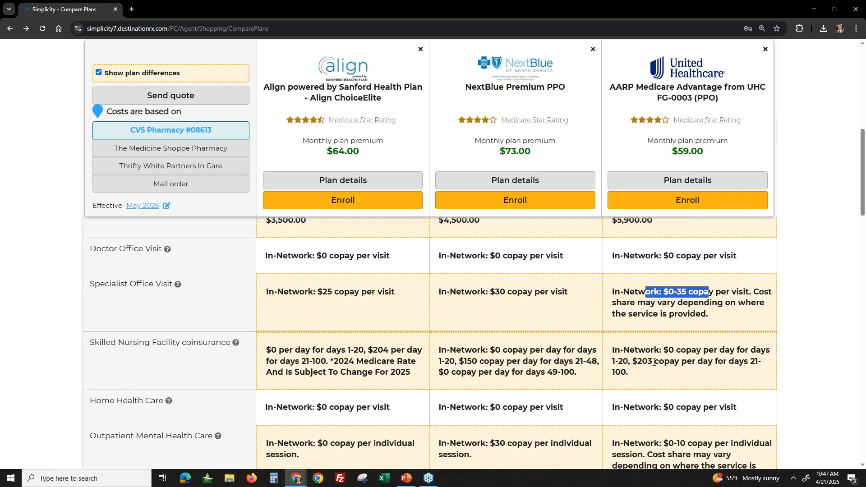
scroll(348, 365, down, 1)
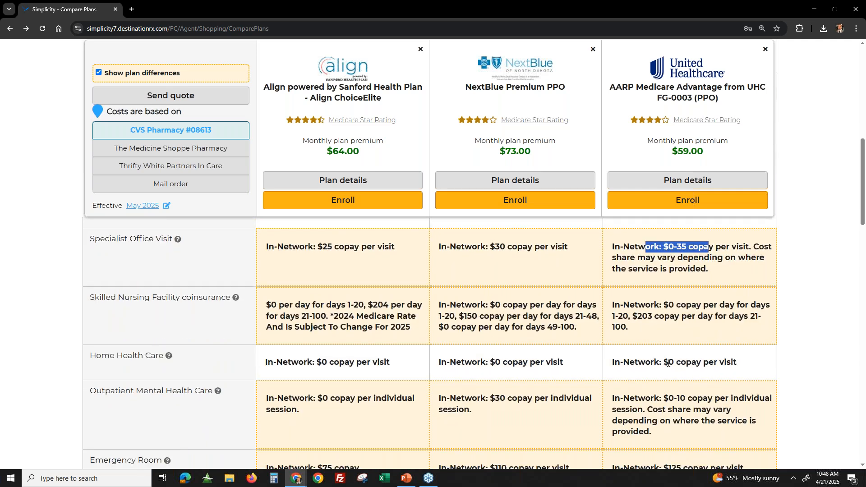
scroll(667, 364, down, 1)
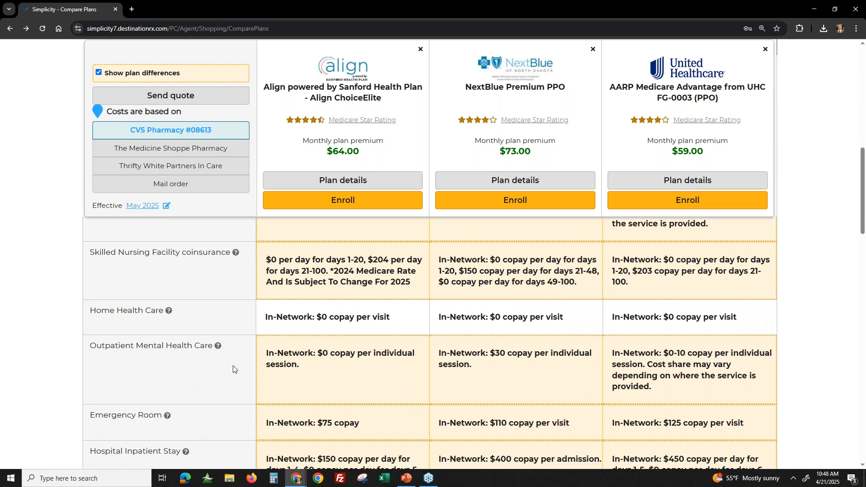
drag(322, 354, 376, 355)
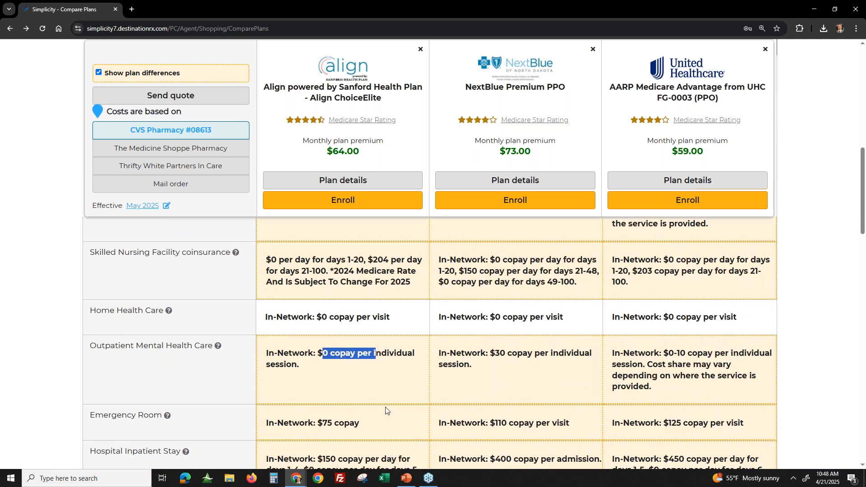
click(460, 369)
drag(501, 354, 558, 363)
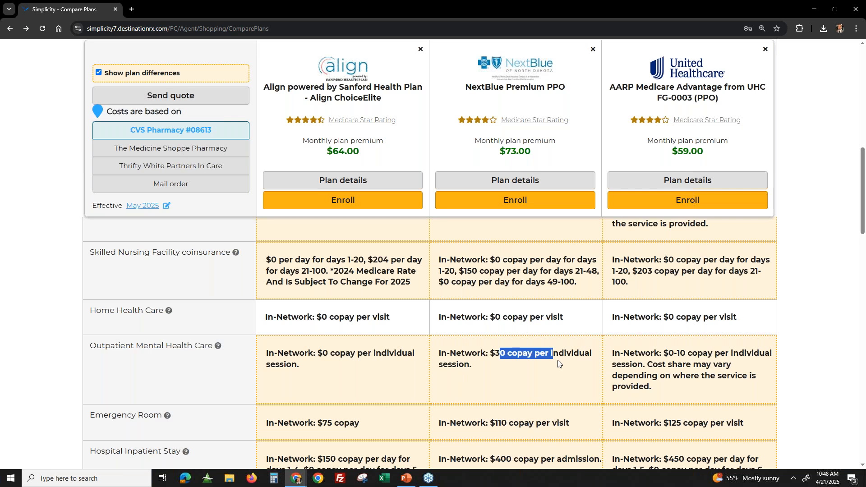
drag(662, 353, 676, 354)
click(757, 386)
scroll(760, 349, down, 1)
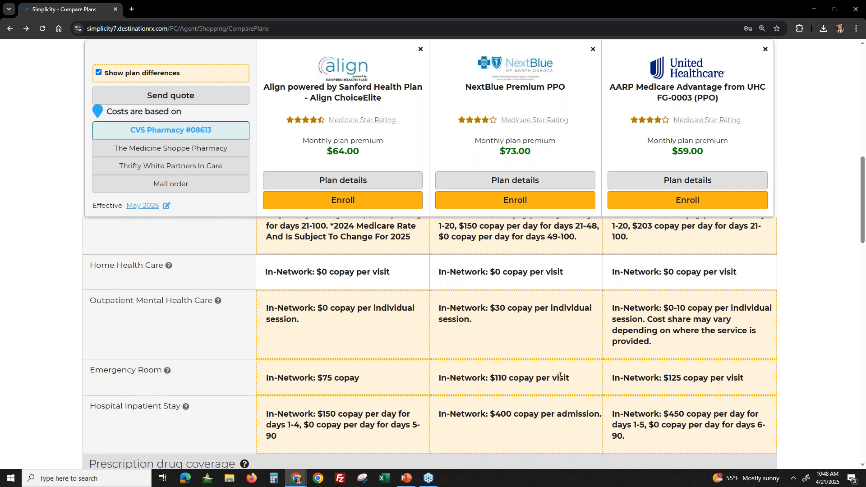
- Compare the hospital inpatient stay copays of the three plans under Medical coverage
scroll(694, 390, down, 1)
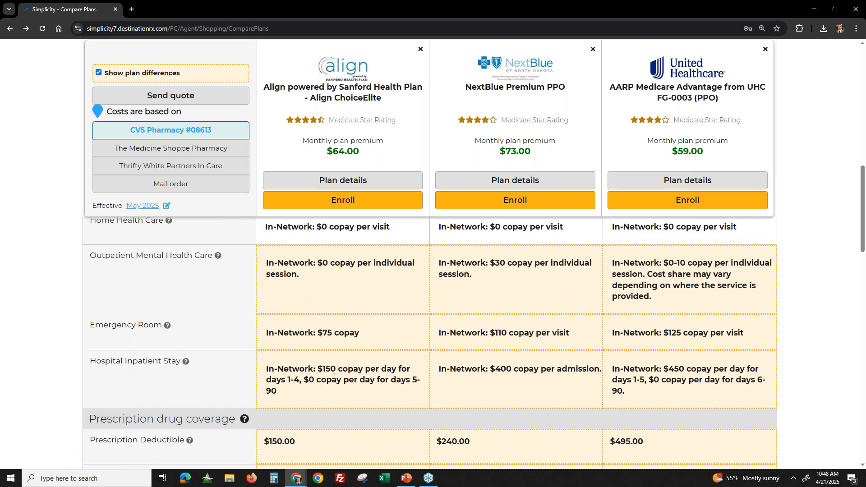
drag(321, 367, 410, 368)
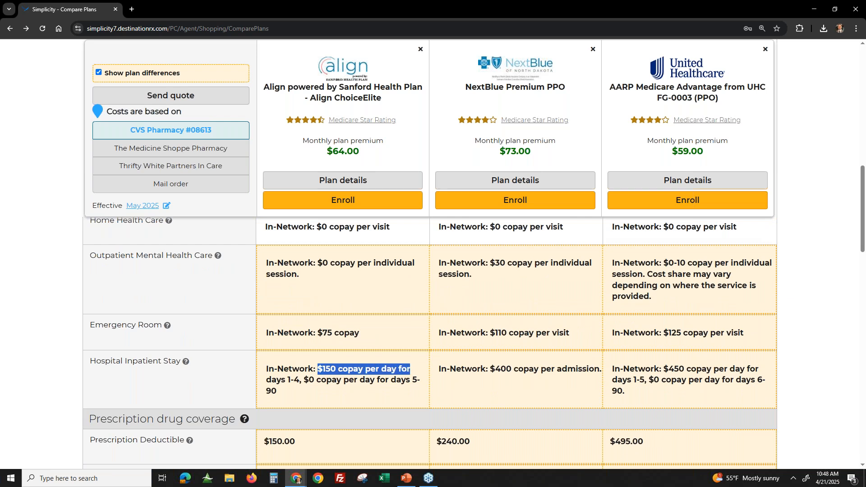
drag(472, 369, 581, 393)
drag(662, 369, 775, 366)
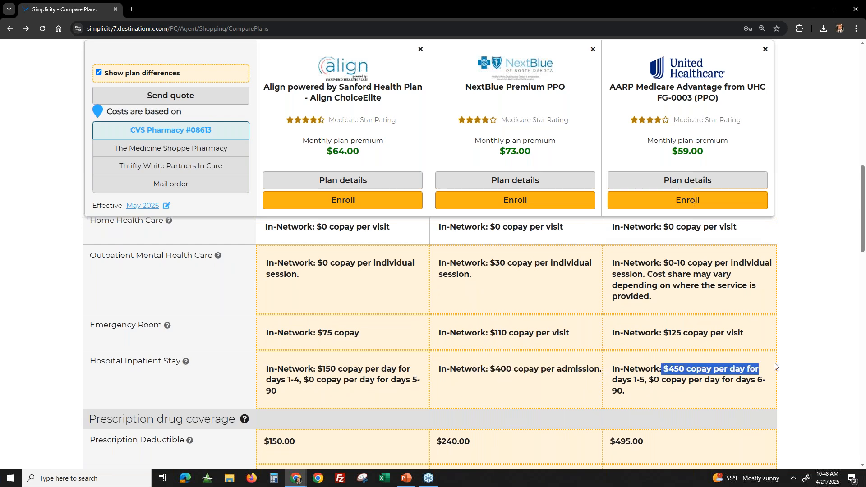
- Compare the prescription deductibles of the three plans in the Prescription drug coverage section
scroll(696, 378, down, 1)
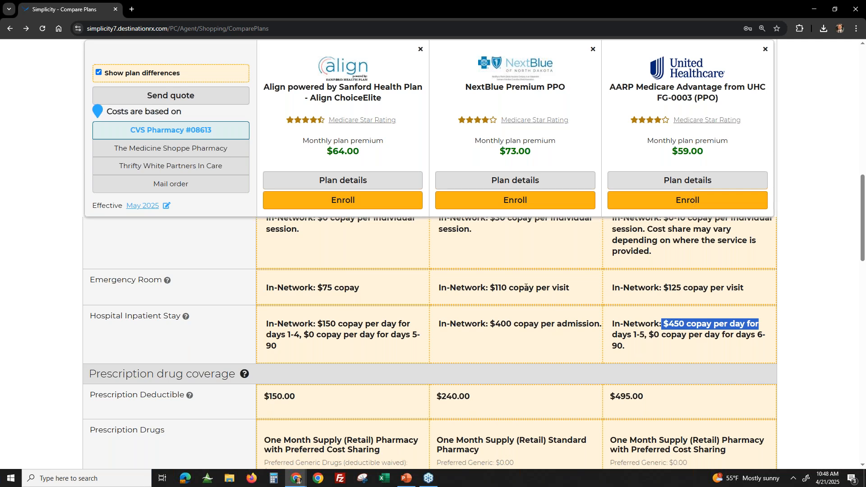
scroll(630, 347, down, 1)
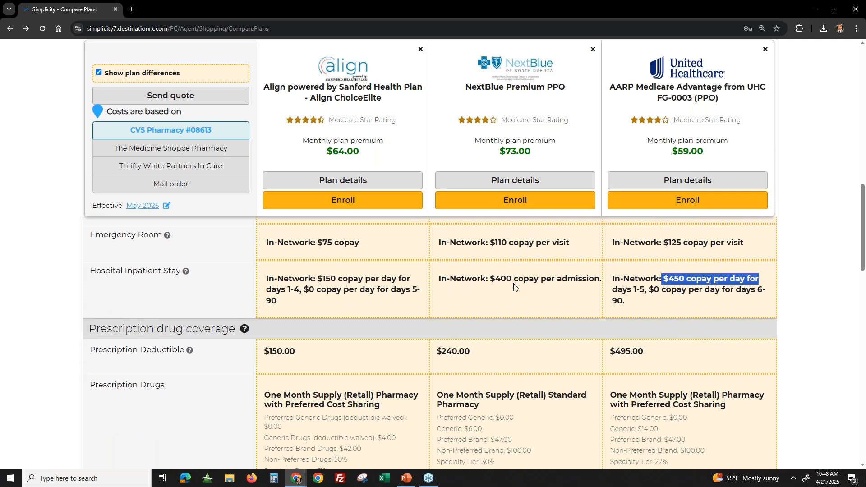
scroll(352, 356, down, 1)
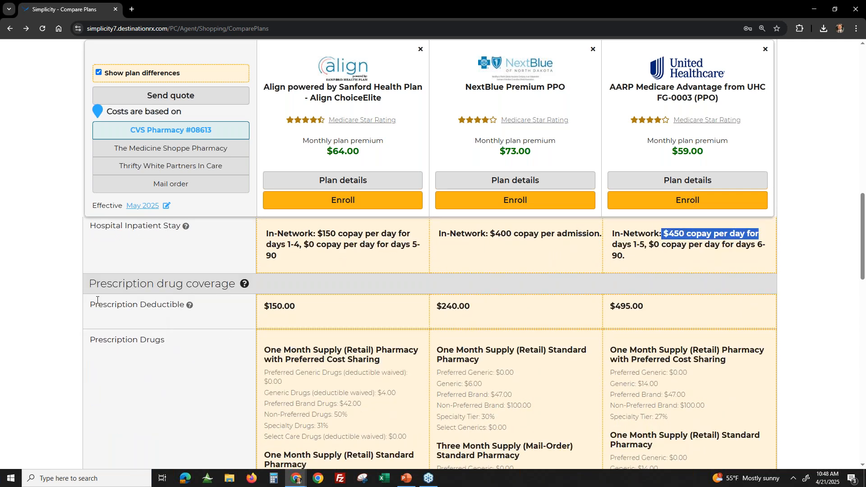
drag(134, 283, 235, 283)
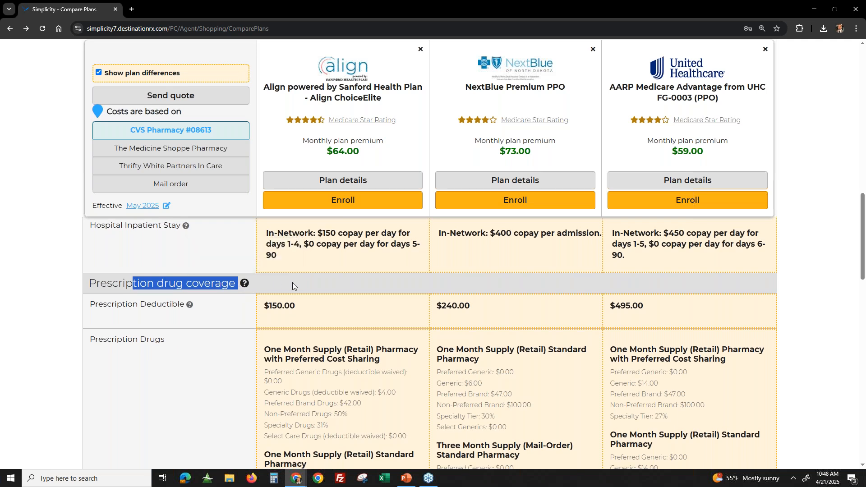
scroll(293, 282, down, 1)
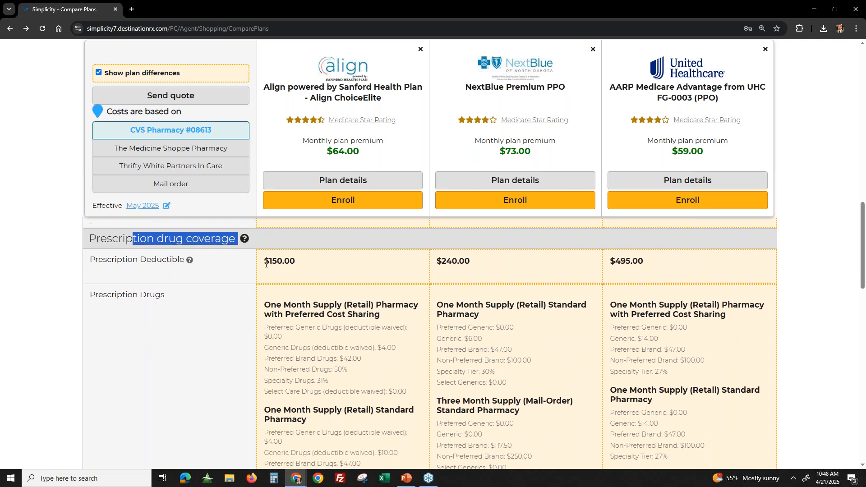
drag(265, 264, 296, 264)
double_click(449, 262)
drag(457, 262, 470, 263)
drag(621, 262, 650, 265)
click(690, 289)
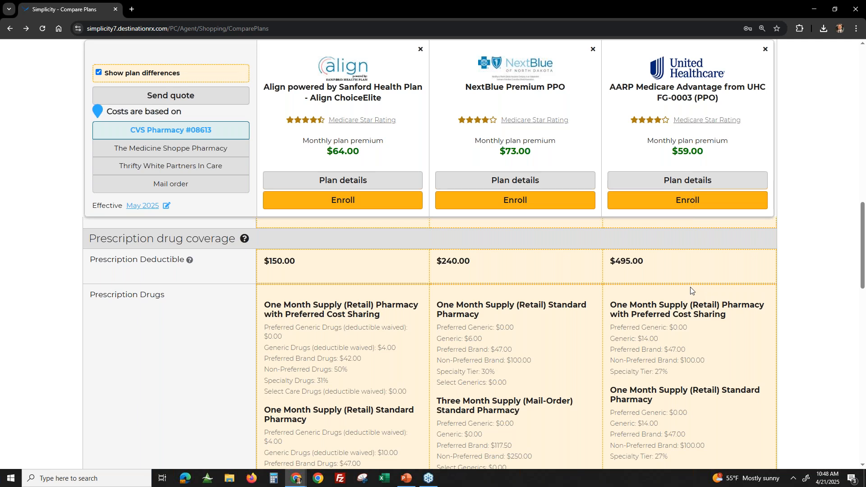
- Compare the one-month retail preferred brand drug copays across the three plans
drag(262, 359, 361, 358)
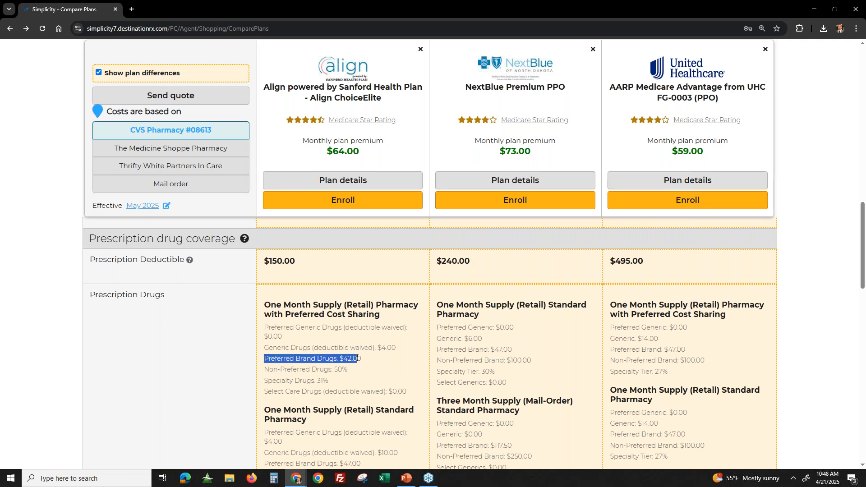
drag(495, 360, 522, 351)
drag(652, 350, 710, 351)
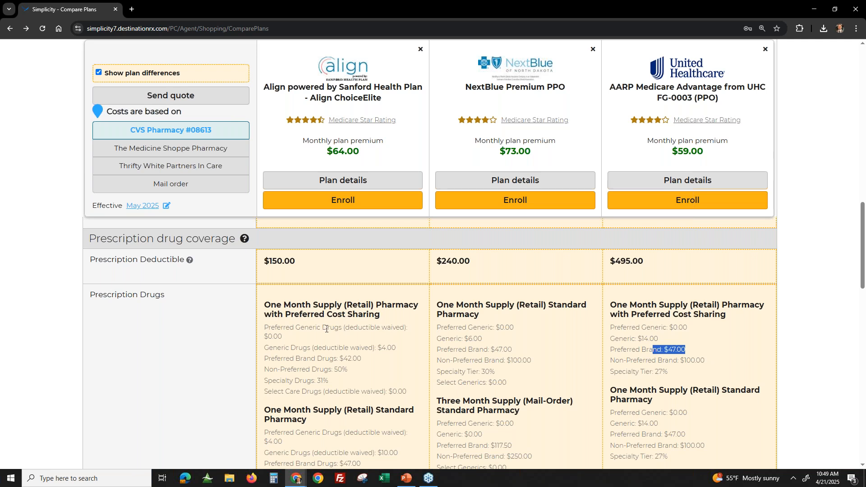
- Examine the Align ChoiceElite drug tiers with waived deductible: preferred generic, generic and select care drugs
drag(332, 330, 389, 328)
drag(326, 348, 355, 348)
click(328, 389)
drag(270, 338, 295, 342)
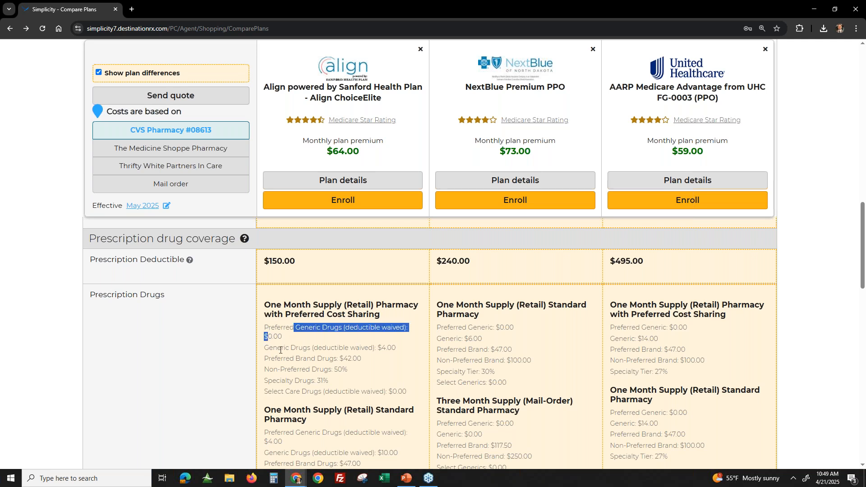
drag(387, 348, 263, 348)
drag(272, 391, 411, 396)
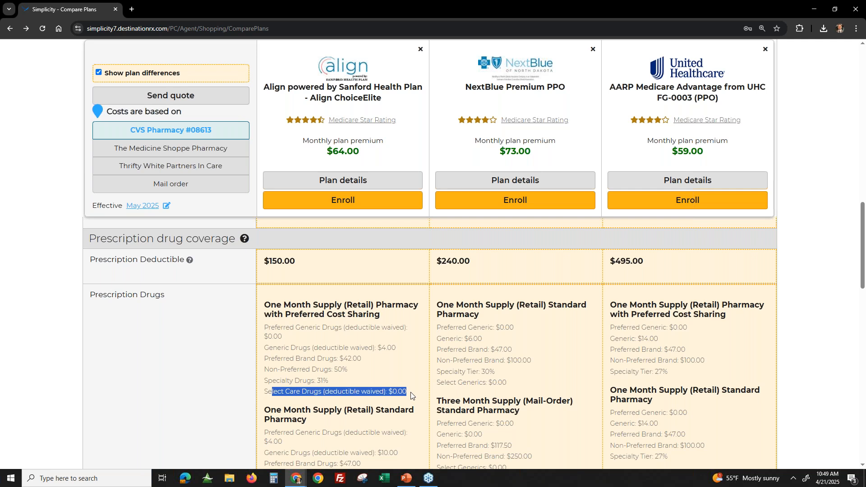
click(410, 395)
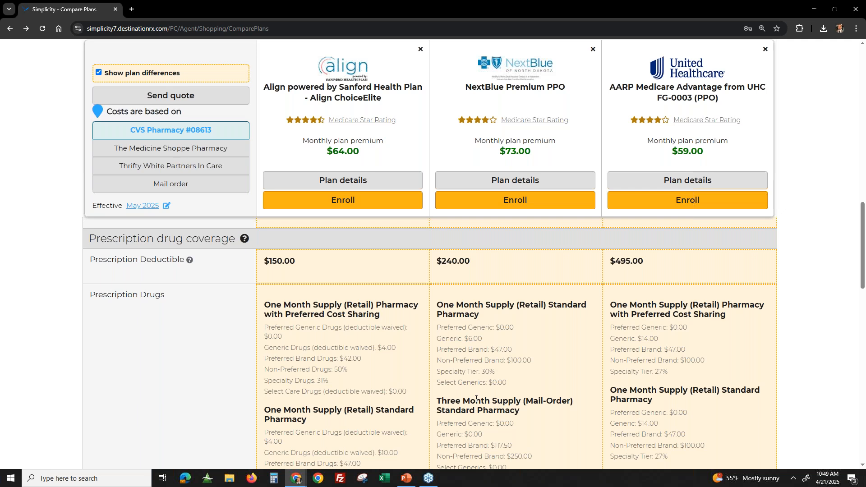
- Review each plan's prescription coverage and pharmacy network status under Preferences, down to the plan documents
scroll(542, 361, down, 3)
scroll(536, 361, down, 2)
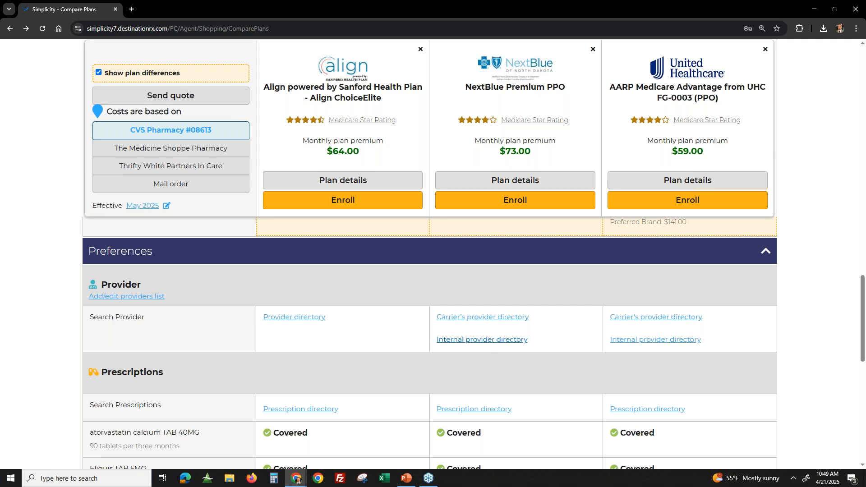
scroll(290, 348, down, 3)
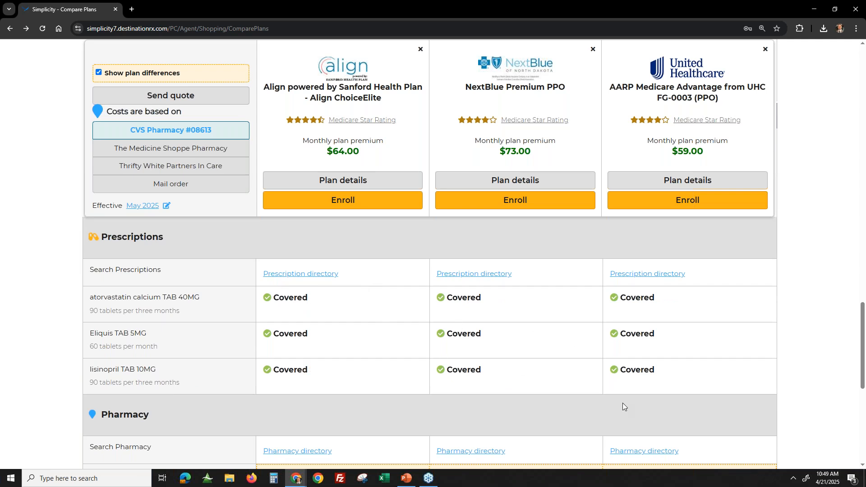
scroll(286, 331, down, 3)
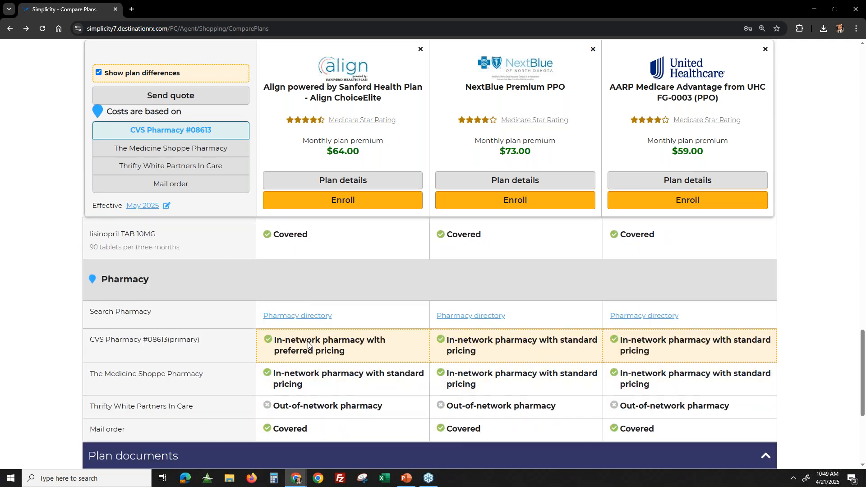
scroll(310, 343, down, 1)
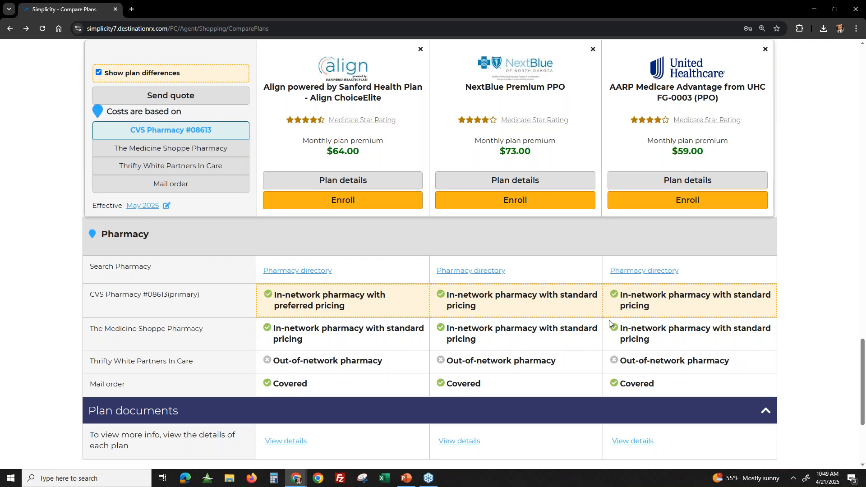
scroll(609, 321, down, 2)
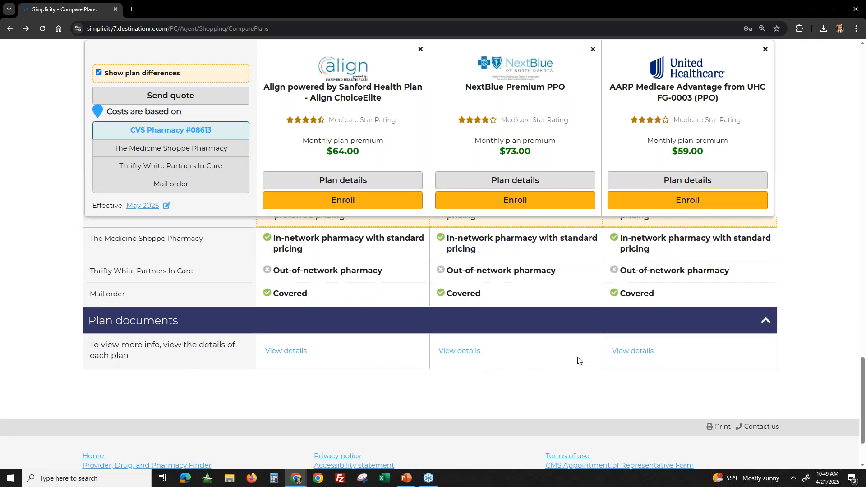
scroll(147, 104, up, 20)
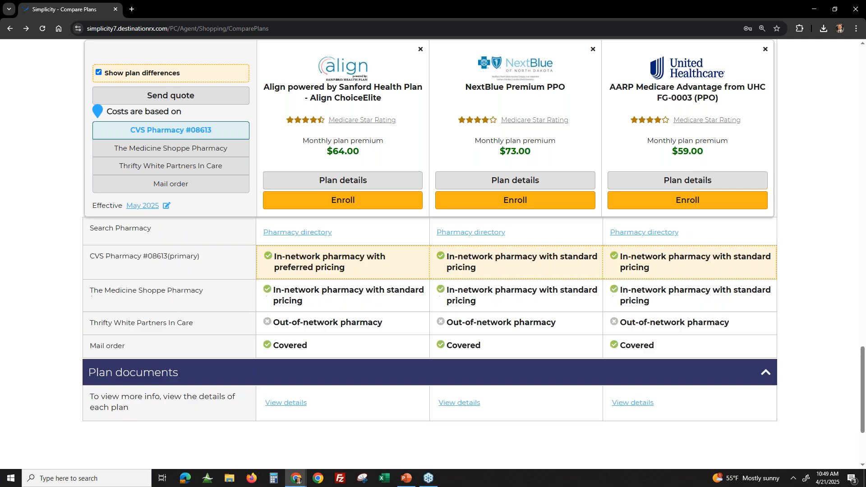
- Review the delivery, message, personalized video and pharmacy options for sending a quote, and close them without sending
click(146, 103)
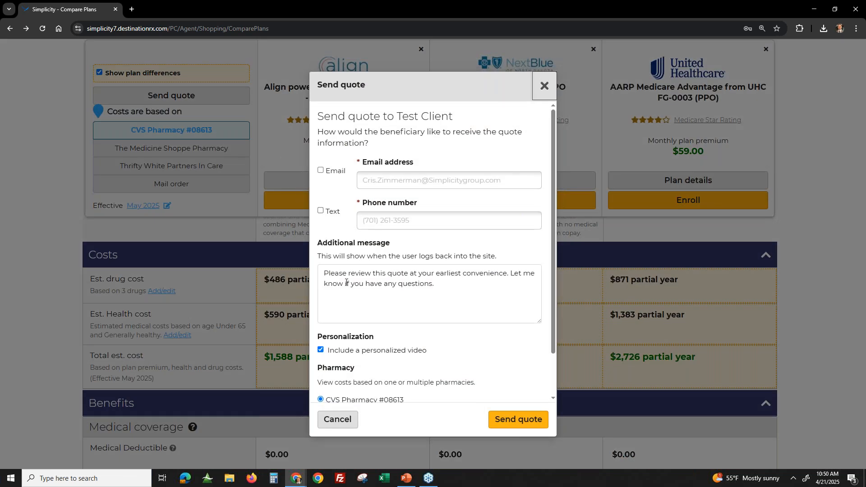
scroll(411, 315, down, 1)
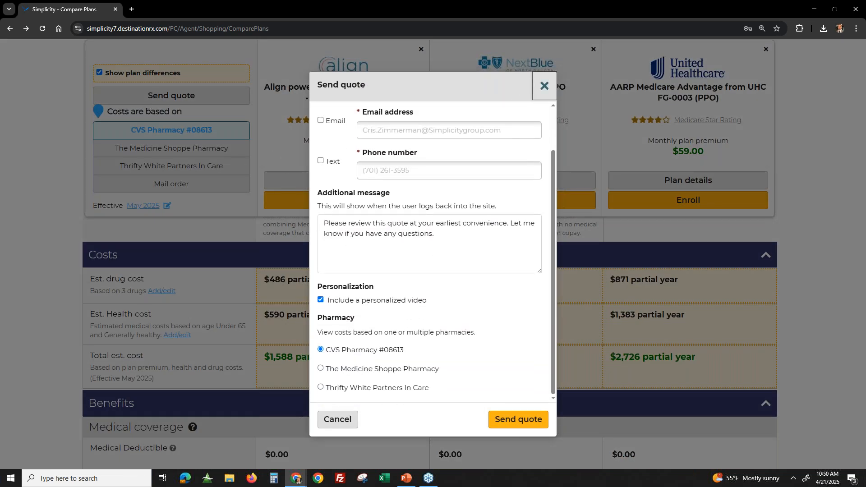
click(545, 86)
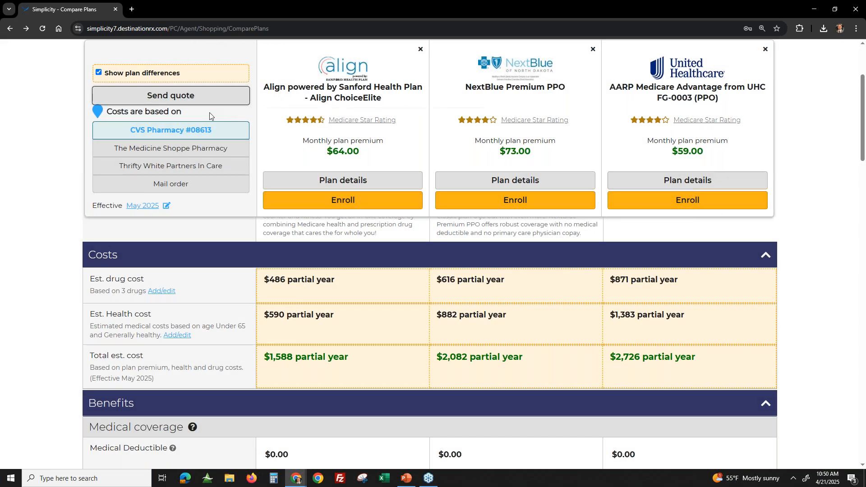
- Start enrollment in NextBlue Premium PPO, choose "Complete and submit form myself" in the cart, and continue to the enrollment form
click(480, 207)
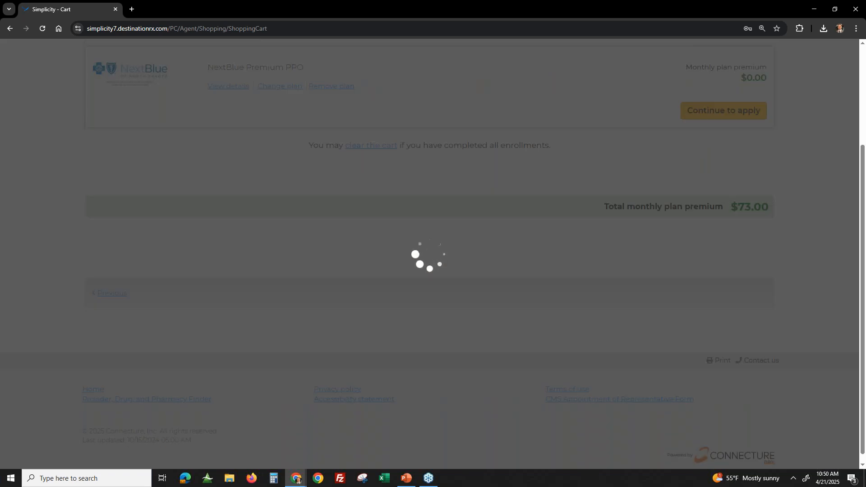
scroll(499, 193, up, 3)
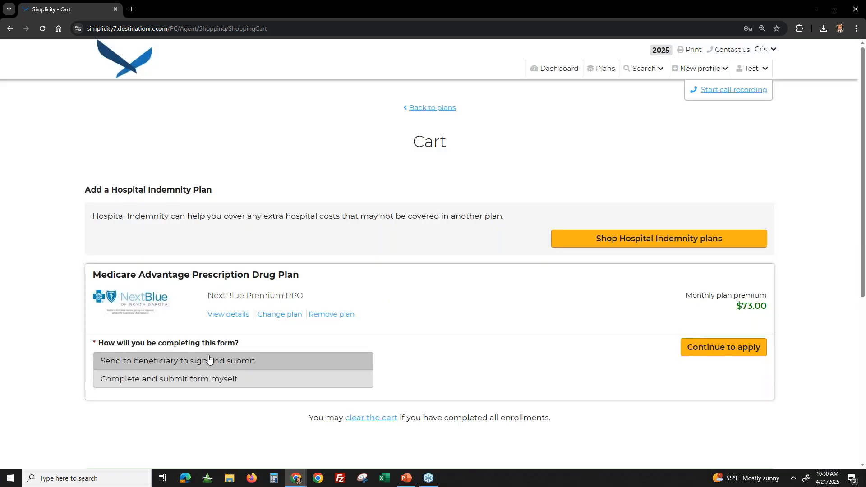
click(210, 360)
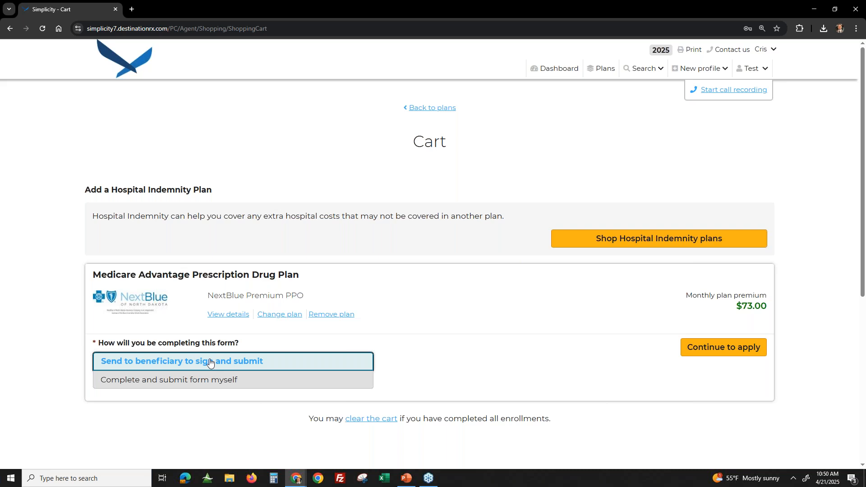
click(226, 386)
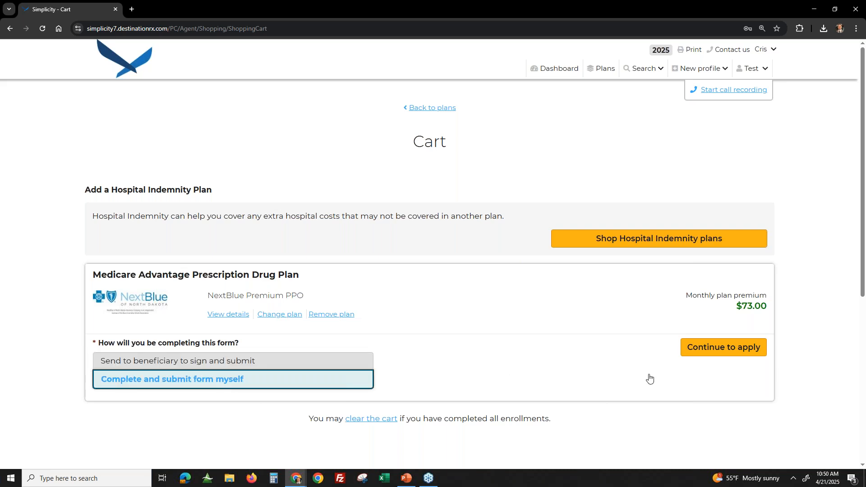
click(742, 357)
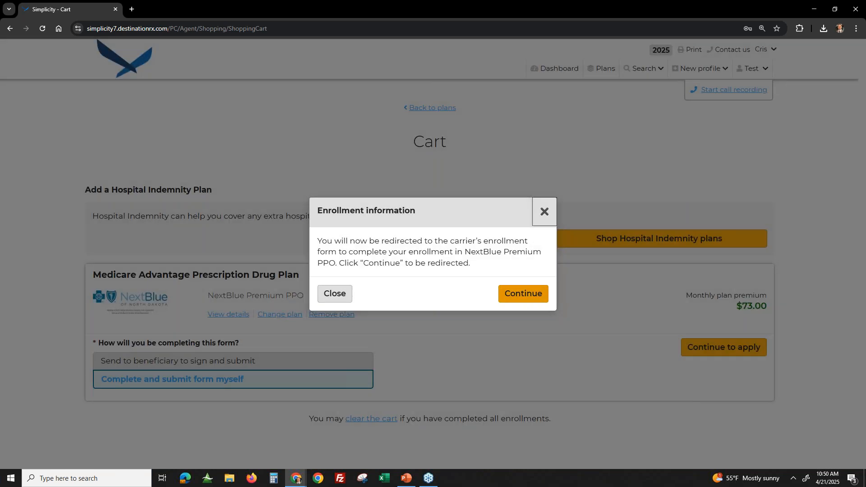
click(523, 293)
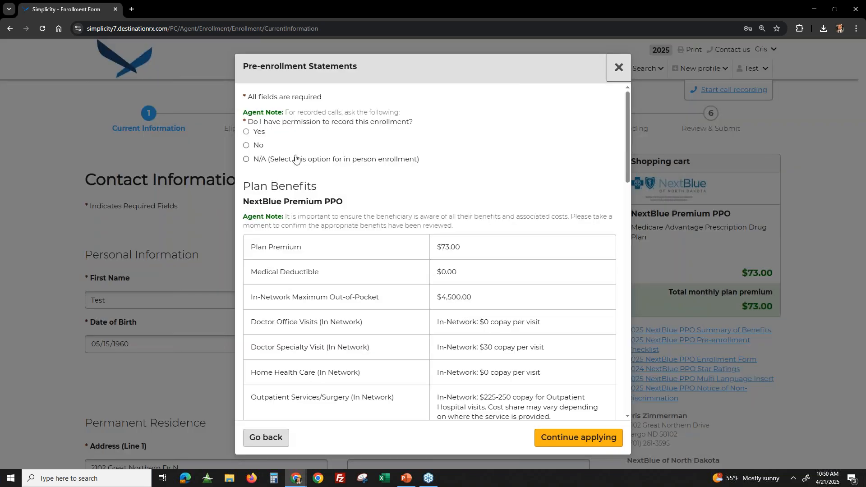
- Answer the enrollment recording permission question with N/A, the option for in-person enrollment
scroll(291, 167, down, 1)
scroll(291, 170, up, 1)
click(266, 161)
drag(350, 166, 418, 162)
click(369, 179)
- Go through the NextBlue Premium PPO plan benefits and confirm that they have been reviewed with the beneficiary
scroll(374, 246, down, 2)
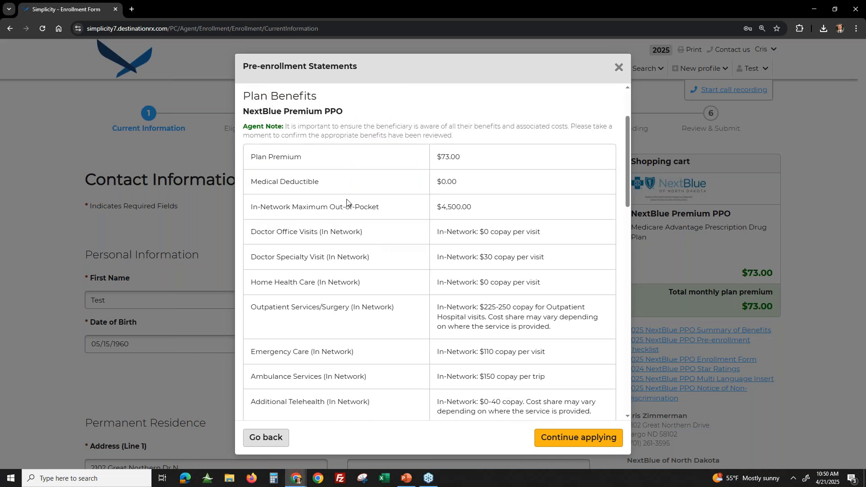
scroll(357, 217, down, 1)
scroll(361, 228, down, 6)
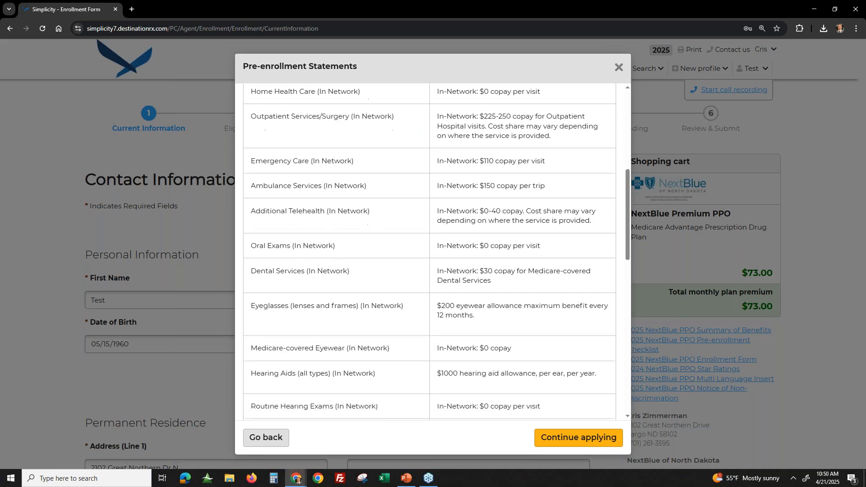
scroll(363, 246, down, 5)
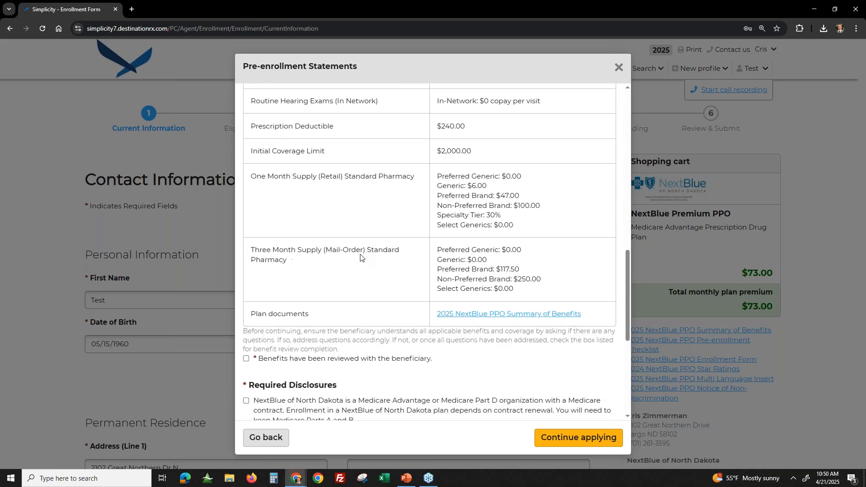
click(306, 270)
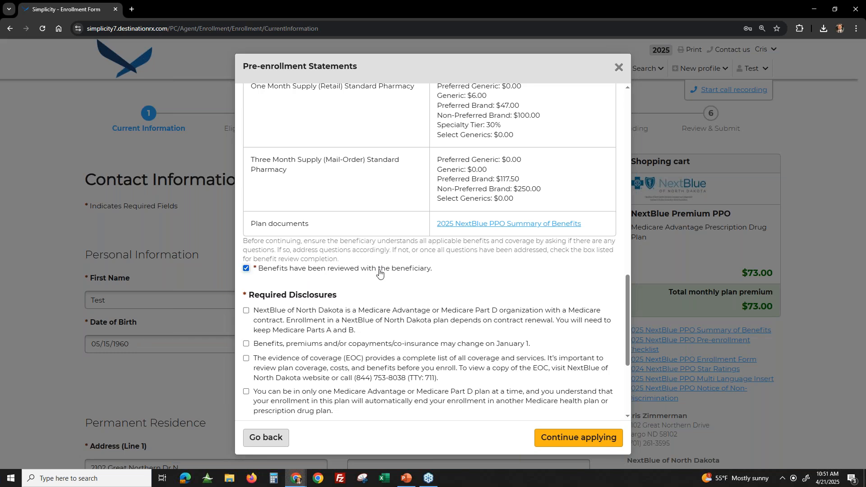
- Acknowledge all the Required Disclosures in the pre-enrollment statements and continue applying
click(301, 321)
click(290, 345)
click(290, 380)
click(300, 406)
scroll(359, 372, down, 2)
click(293, 335)
click(293, 350)
click(293, 374)
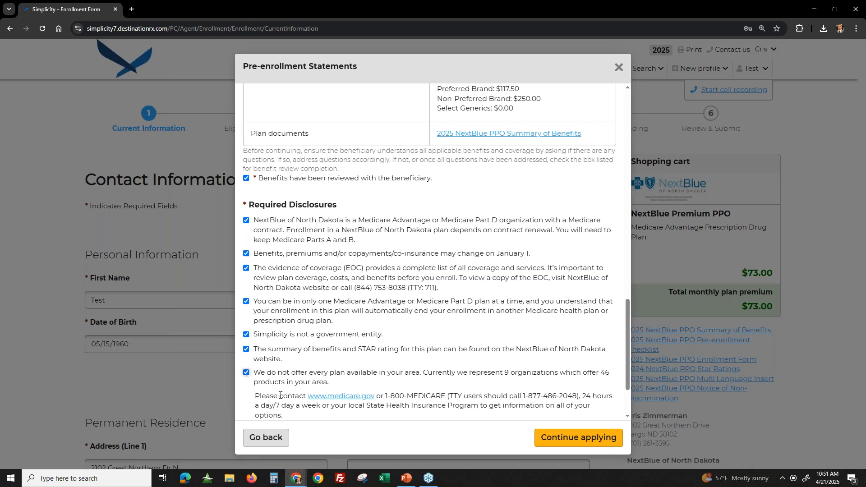
scroll(293, 374, down, 2)
click(293, 356)
click(293, 385)
click(579, 438)
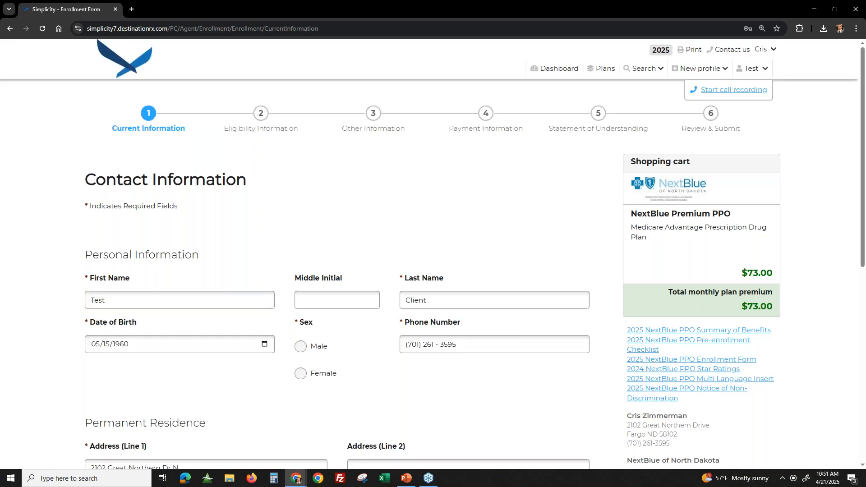
- Set the beneficiary's sex to Male and fill in the middle initial in the Personal Information section
scroll(579, 406, down, 2)
click(301, 256)
click(333, 208)
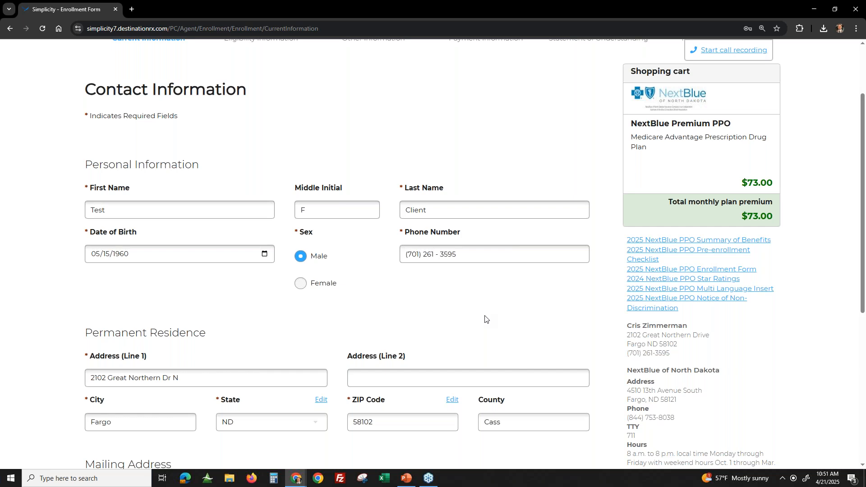
- Answer No to having a mailing address different from the permanent residence address and continue to the eligibility information
scroll(485, 319, down, 4)
click(108, 334)
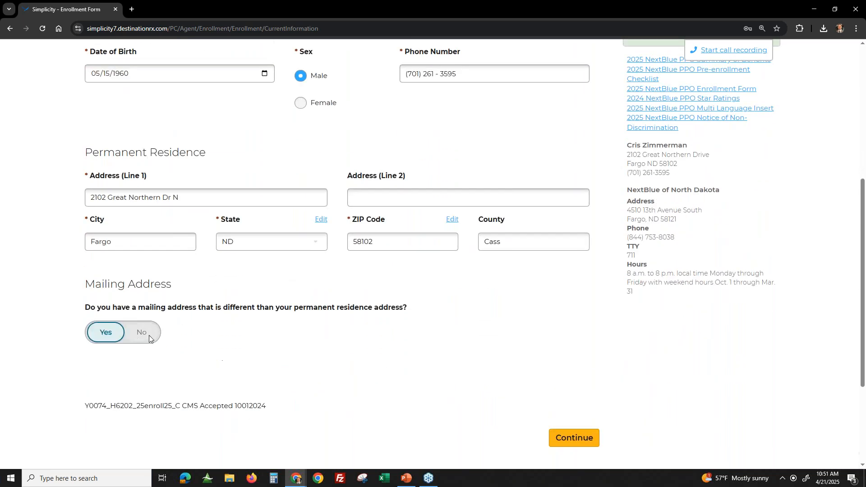
scroll(111, 324, down, 2)
click(143, 245)
scroll(330, 266, up, 2)
scroll(348, 276, up, 1)
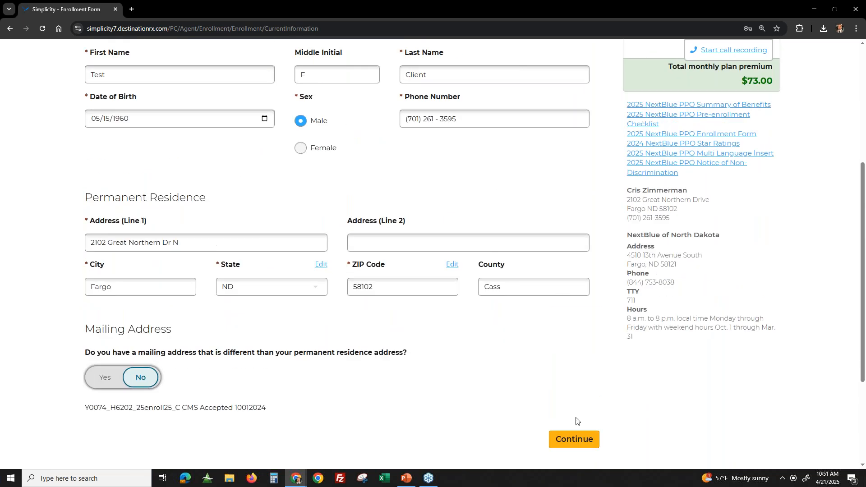
click(575, 442)
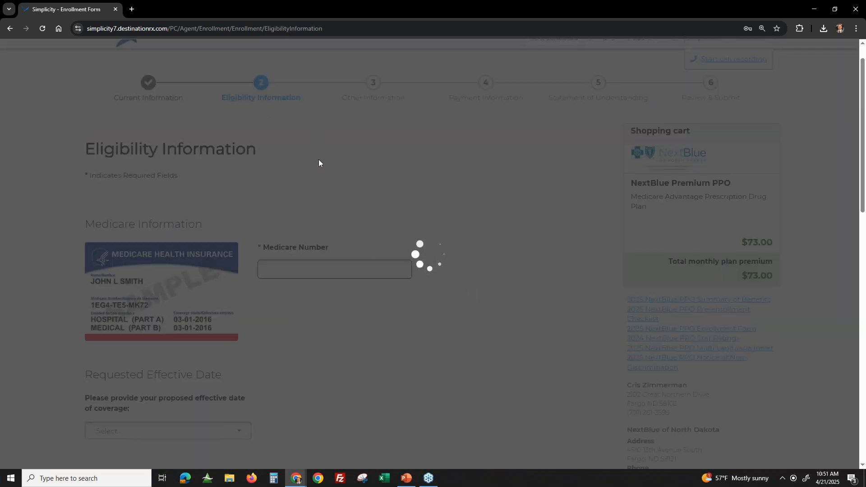
- Look over the Eligibility Information page, from the Medicare number and requested effective date to the Special Enrollment Period statements
scroll(281, 233, down, 7)
scroll(282, 238, down, 2)
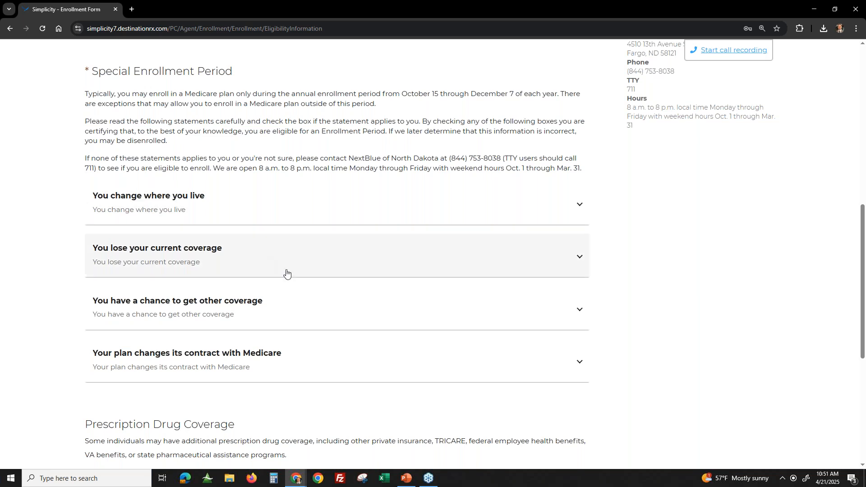
scroll(286, 273, up, 6)
scroll(314, 244, up, 4)
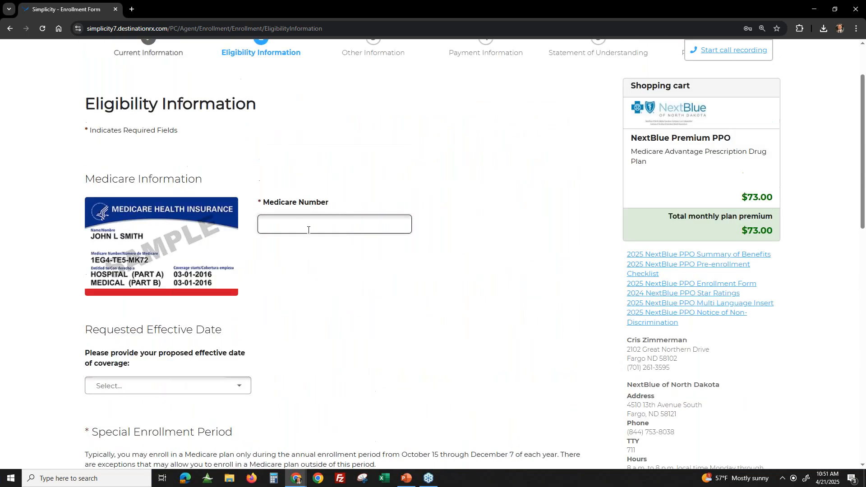
scroll(309, 232, down, 7)
scroll(207, 285, down, 2)
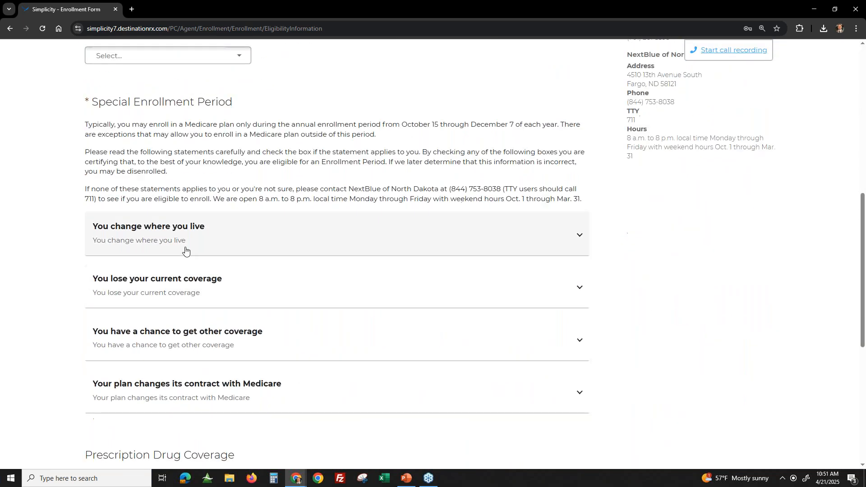
scroll(352, 300, down, 1)
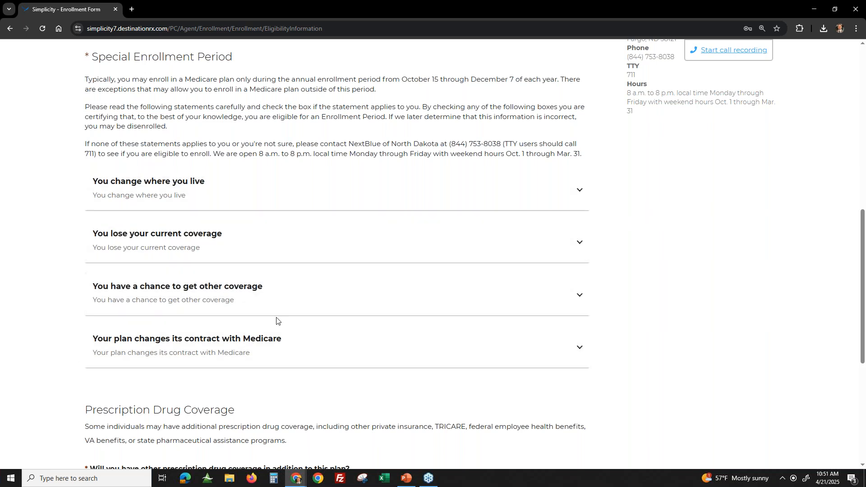
- Expand "Your plan changes its contract with Medicare" and "You have a chance to get other coverage", and try the "I am new to Medicare" statement
click(246, 350)
click(182, 306)
click(102, 332)
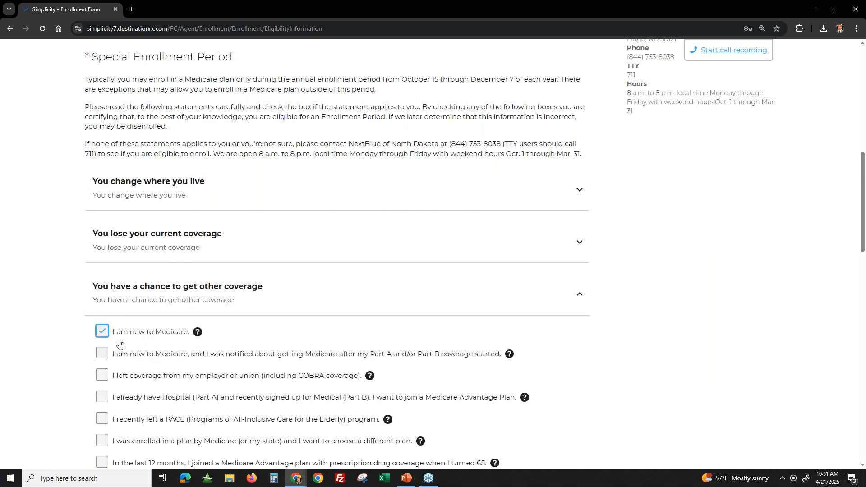
click(105, 336)
- Select "I left coverage from my employer or union (including COBRA coverage)" as the special enrollment statement
click(102, 375)
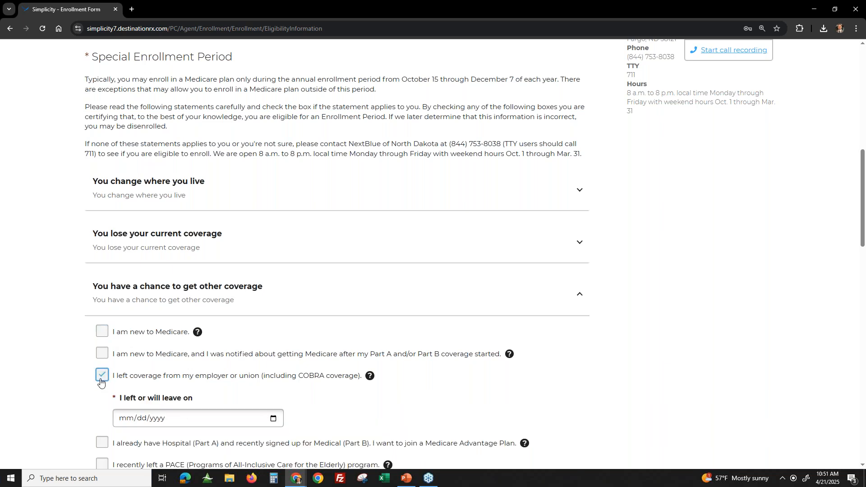
scroll(223, 327, down, 2)
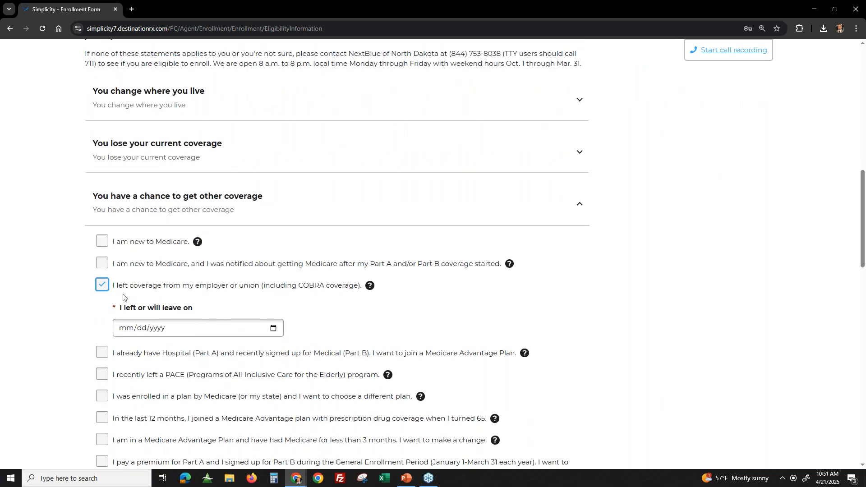
click(113, 284)
scroll(113, 329, down, 1)
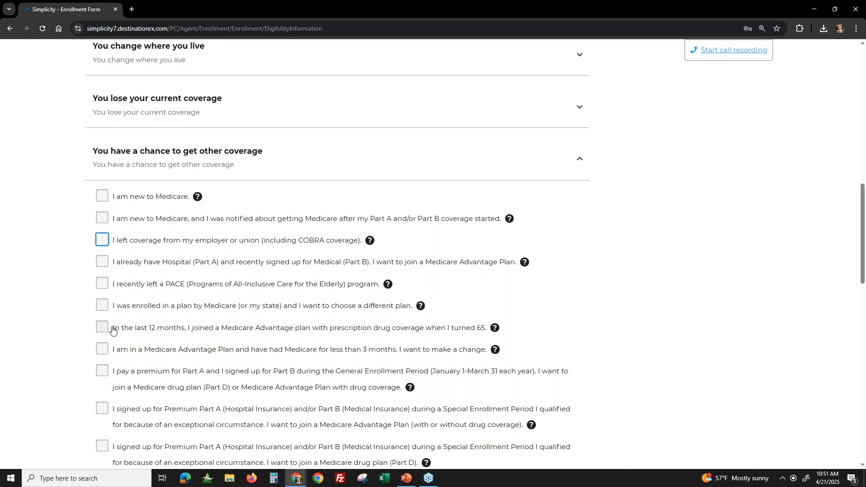
scroll(356, 305, down, 1)
scroll(356, 304, down, 1)
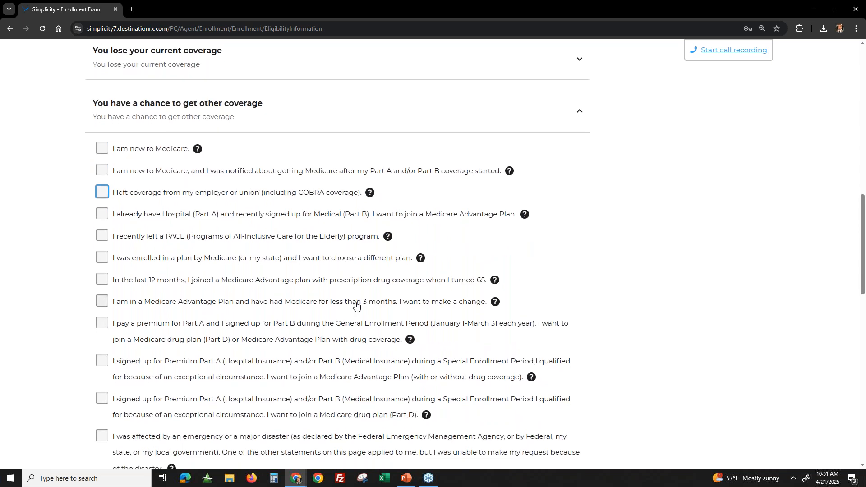
click(107, 111)
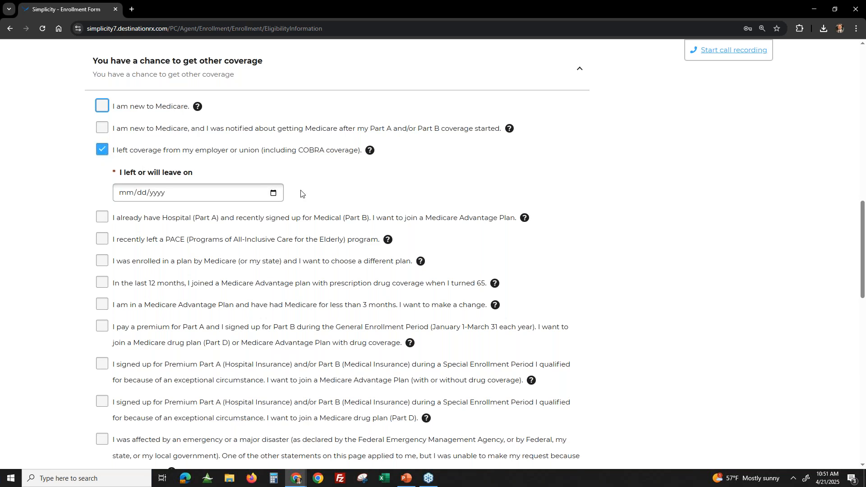
- Review the remaining special enrollment statements and the Prescription Drug Coverage question, and return to the beginning of the eligibility form
scroll(336, 198, down, 15)
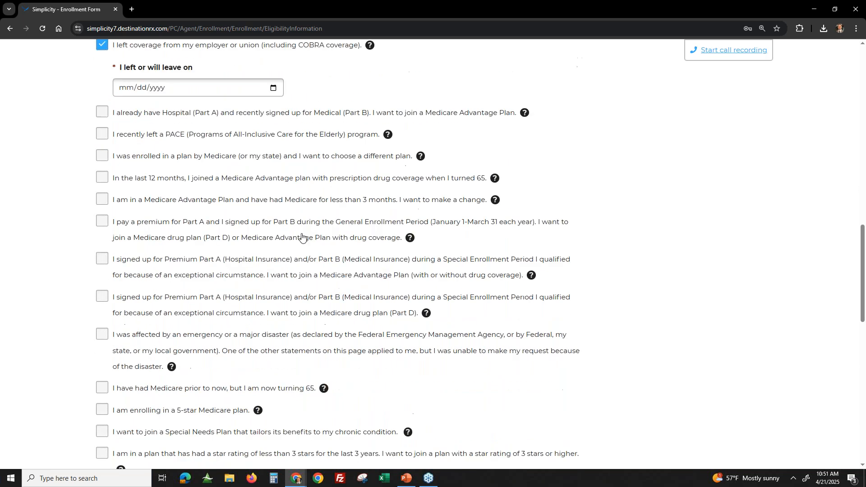
scroll(362, 372, down, 4)
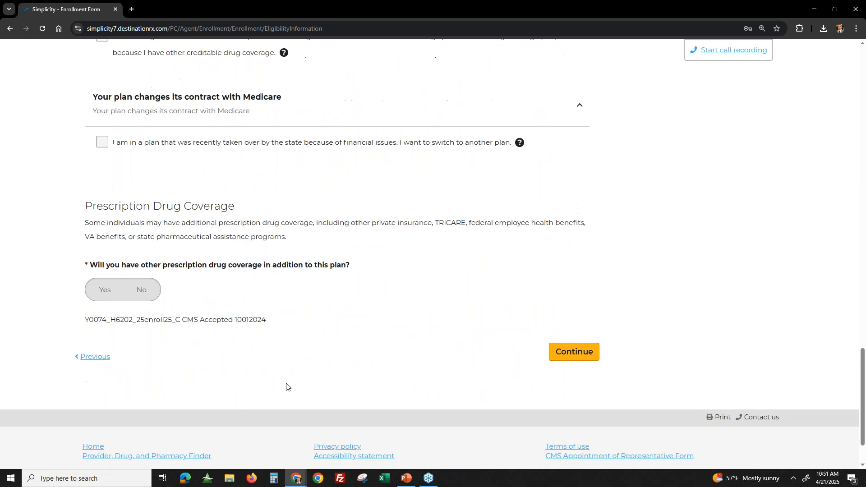
scroll(386, 350, up, 20)
scroll(392, 314, up, 2)
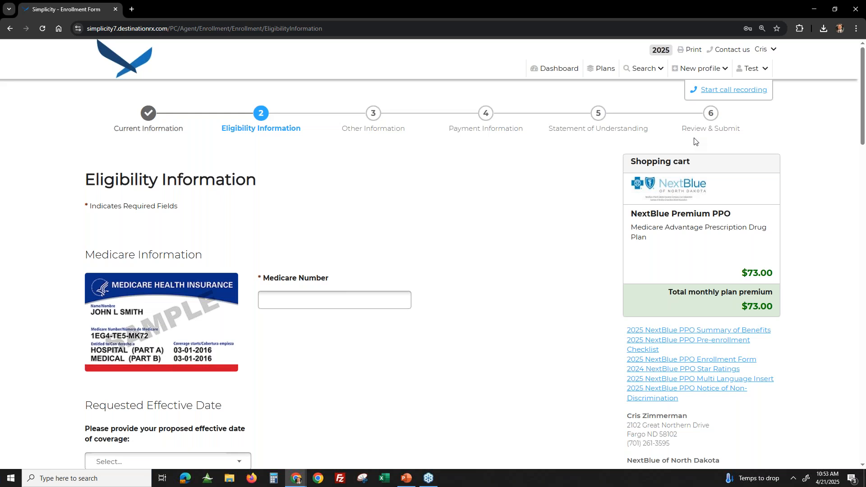
- Open the beneficiary's profile and look over the personal information, eligibility, SOA, notes and tasks sections
click(745, 77)
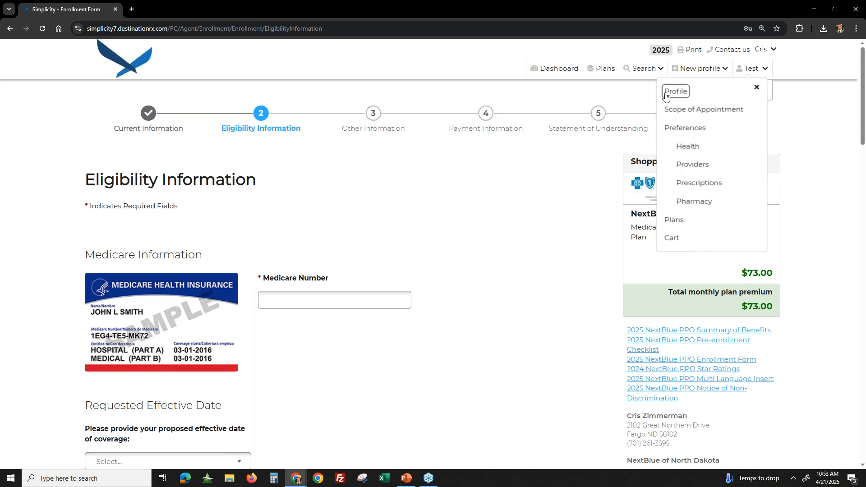
click(675, 92)
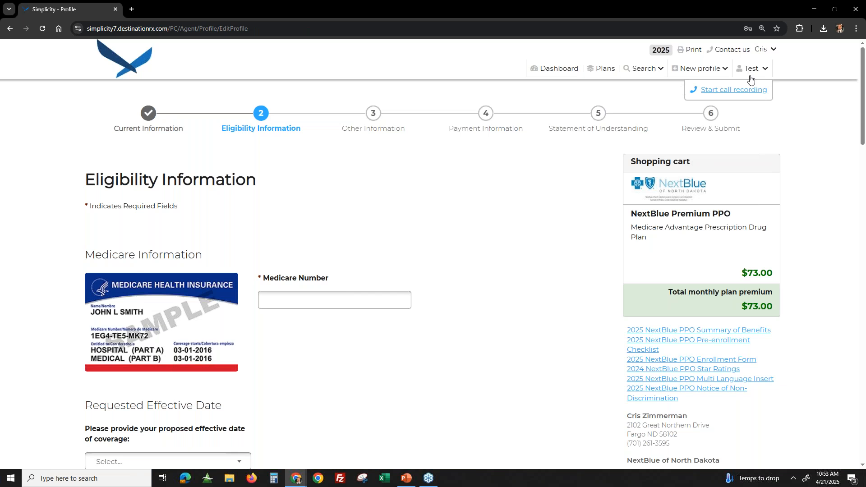
scroll(460, 220, down, 3)
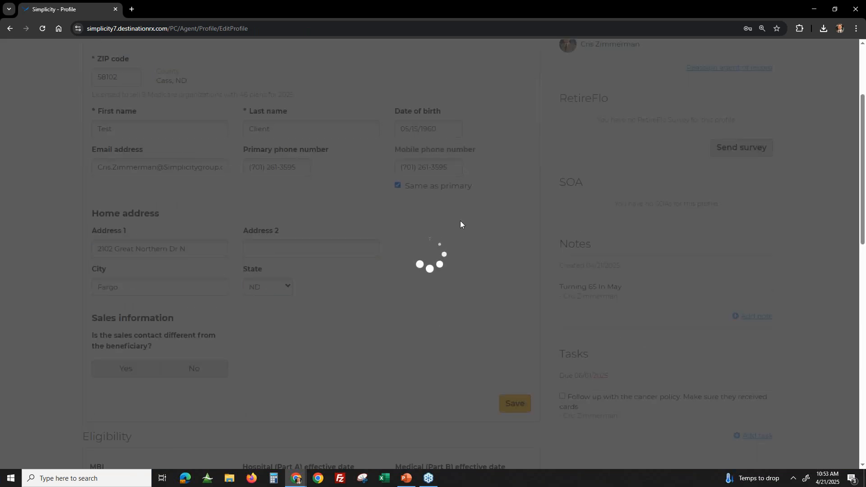
scroll(460, 221, down, 3)
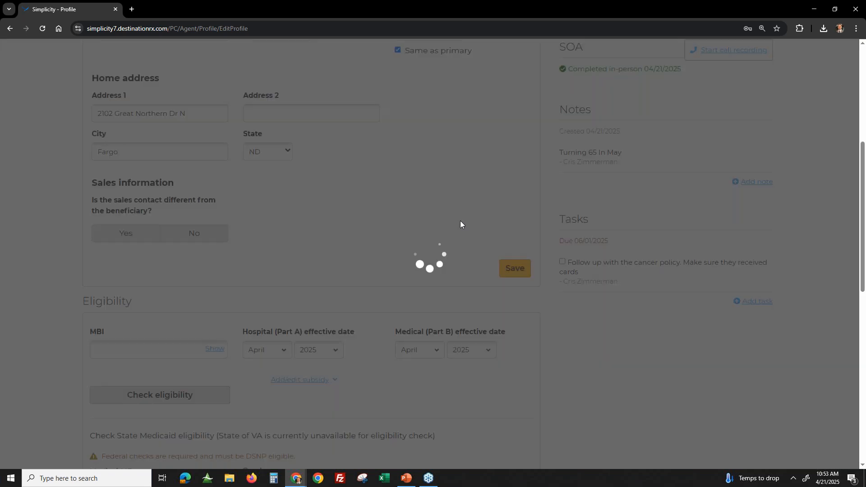
scroll(460, 223, down, 3)
scroll(459, 221, up, 6)
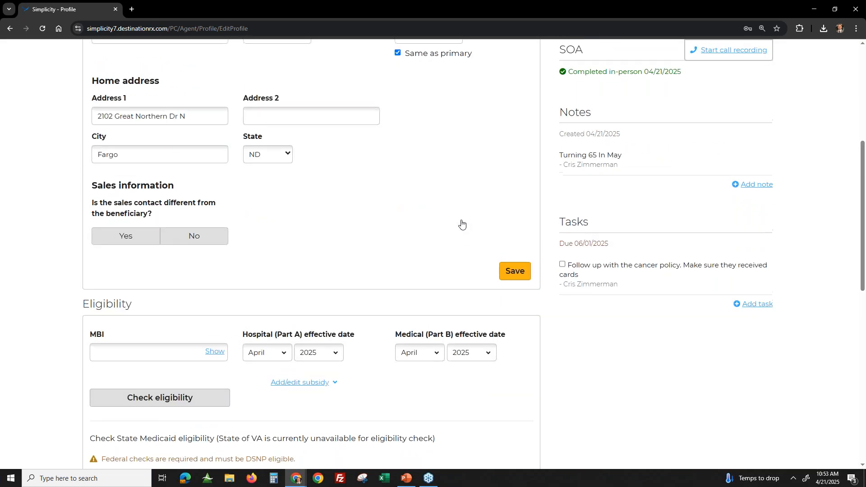
scroll(484, 220, up, 1)
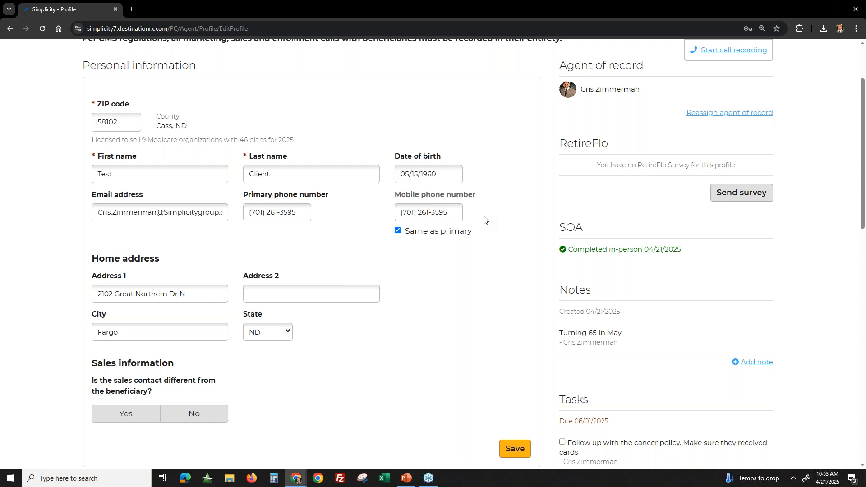
scroll(519, 222, up, 2)
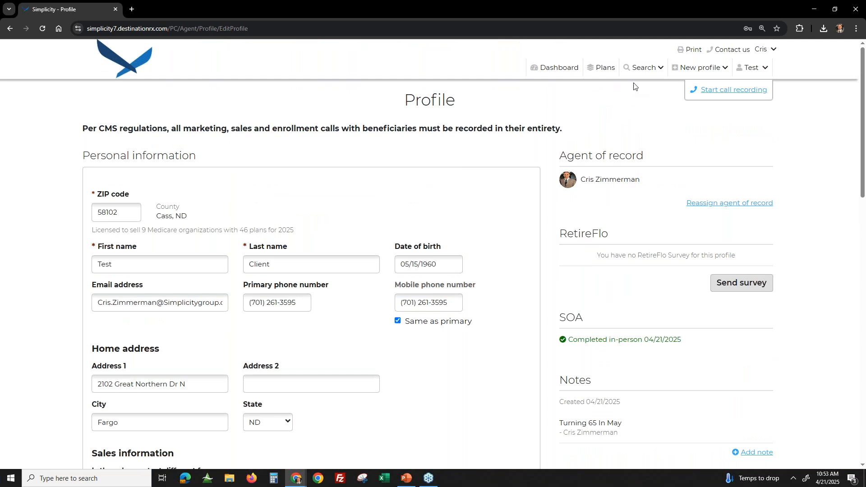
- Continue from the beneficiary's profile to the available plans and show the Prescription Drug Plans
scroll(559, 364, down, 6)
scroll(559, 364, down, 6)
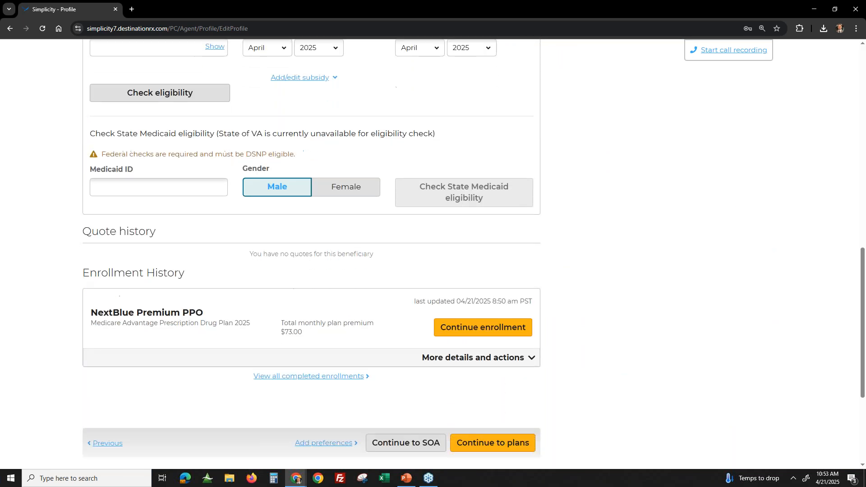
click(493, 432)
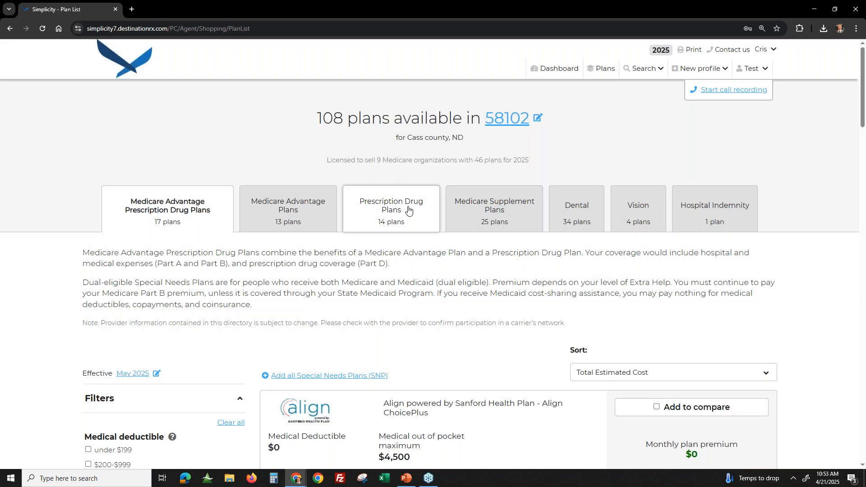
click(408, 209)
scroll(590, 271, down, 2)
- Check the sort options and examine the Humana Premier Rx Plan's estimated drug cost and monthly premium
click(602, 213)
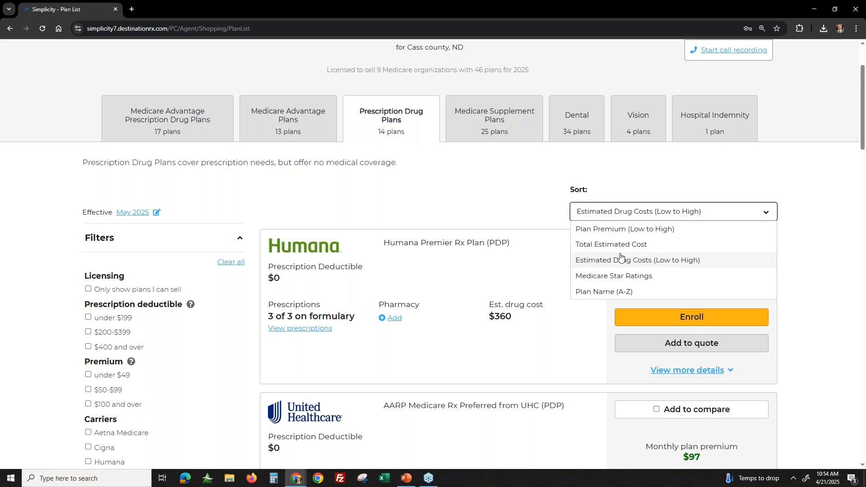
click(501, 212)
scroll(470, 207, down, 1)
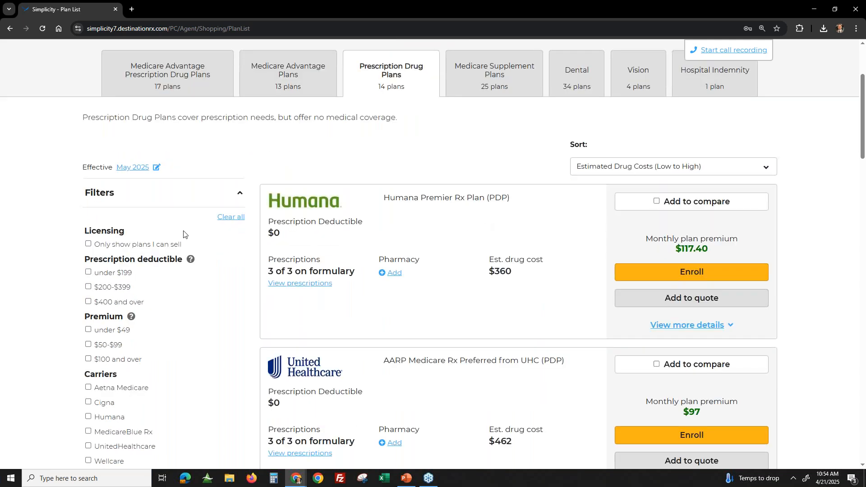
scroll(181, 212, up, 2)
scroll(229, 270, down, 2)
scroll(229, 269, down, 1)
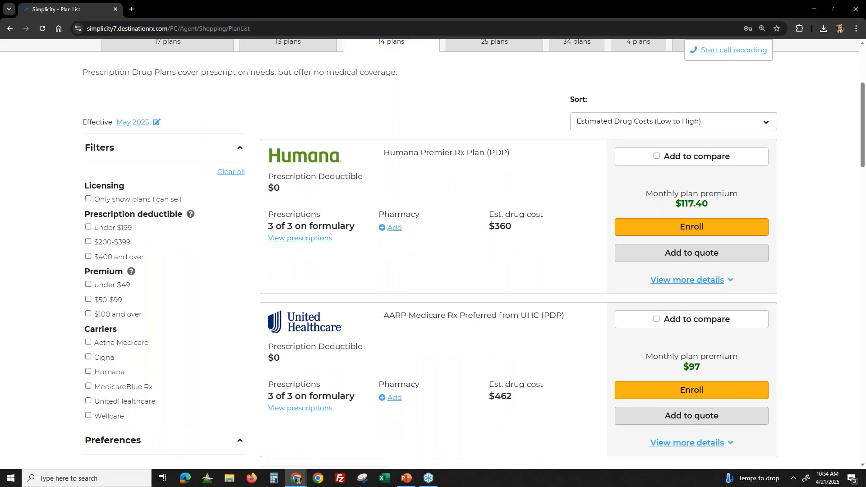
double_click(511, 228)
click(679, 203)
drag(731, 205, 674, 205)
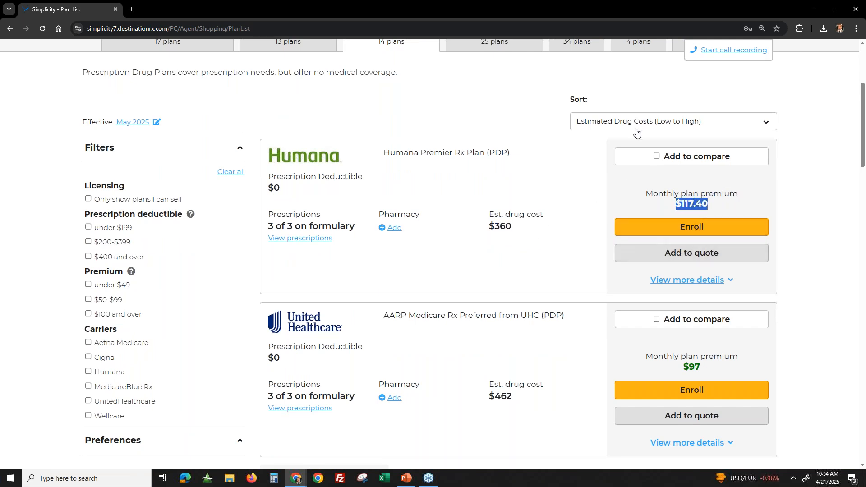
- Sort the drug plans by Total Estimated Cost and expand the benefit highlights of AARP Medicare Rx Preferred from UHC (PDP)
click(622, 124)
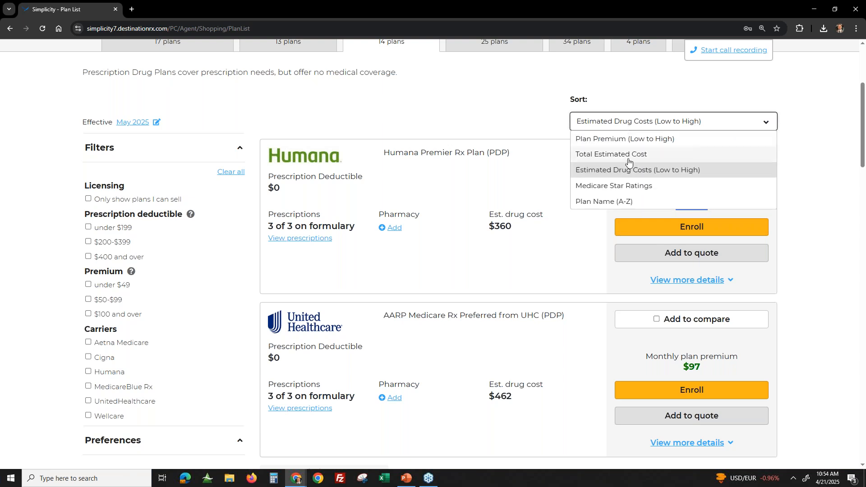
click(628, 162)
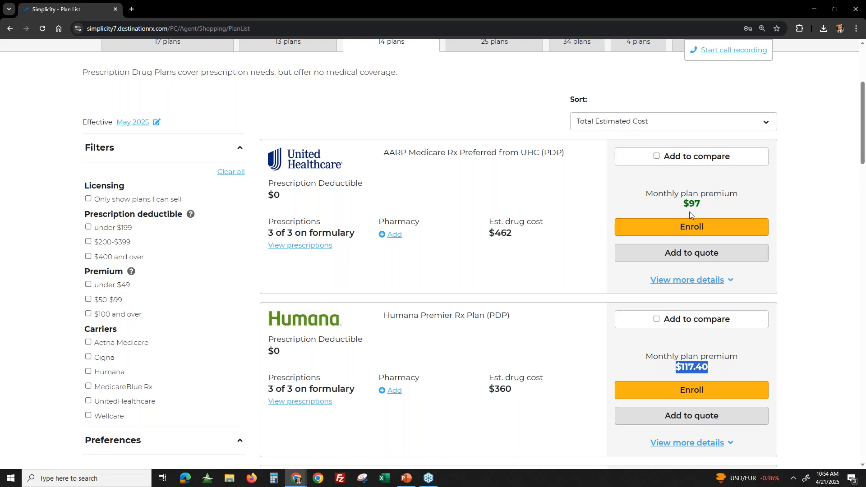
click(692, 286)
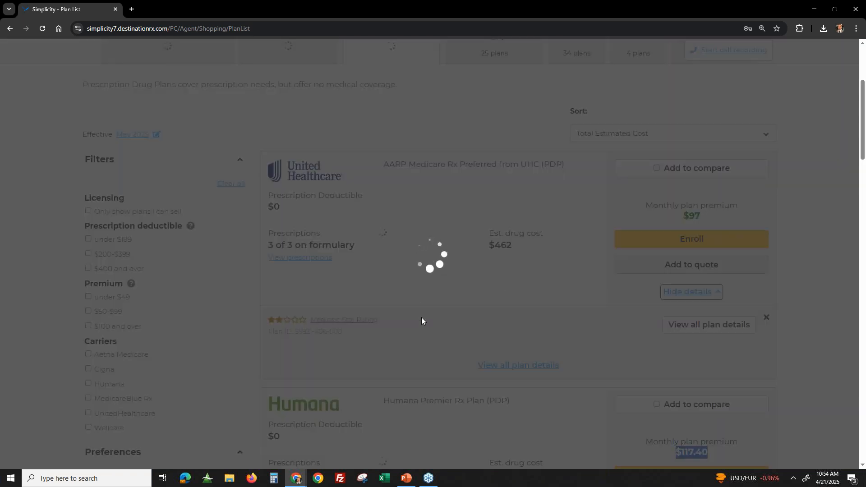
scroll(470, 305, down, 1)
drag(437, 323, 560, 323)
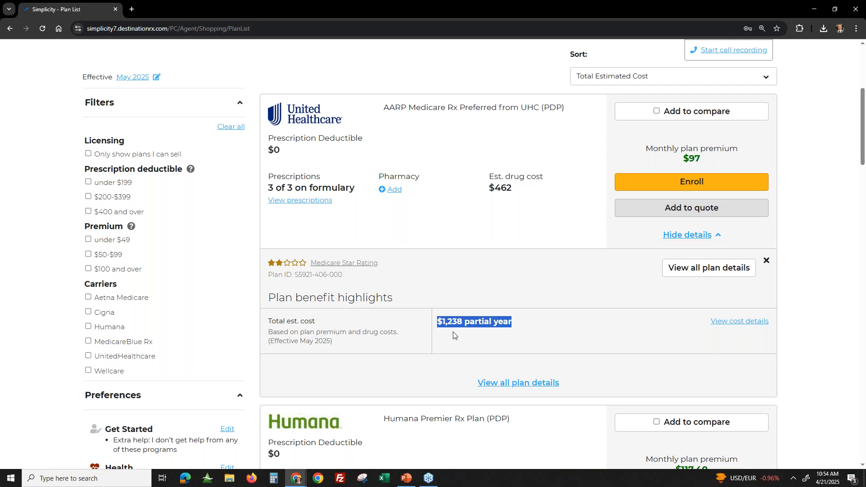
- Check which of the beneficiary's prescriptions are on the AARP Medicare Rx Preferred formulary, and close the prescription information
click(297, 202)
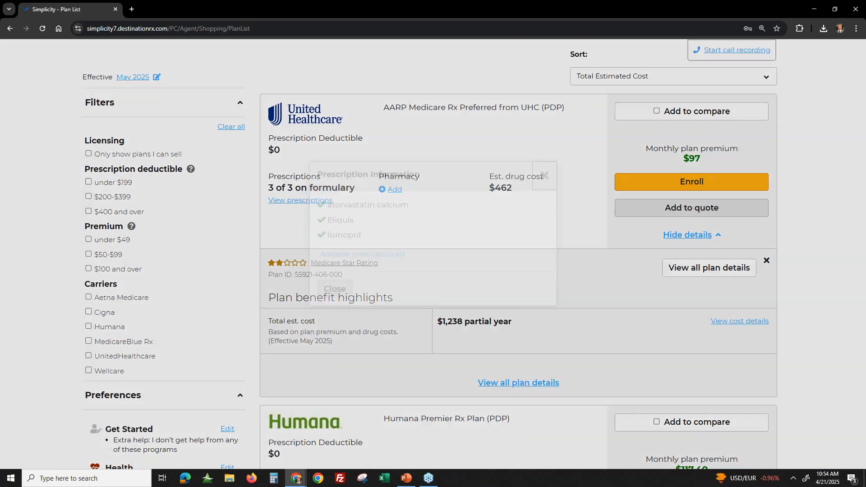
drag(325, 242, 354, 242)
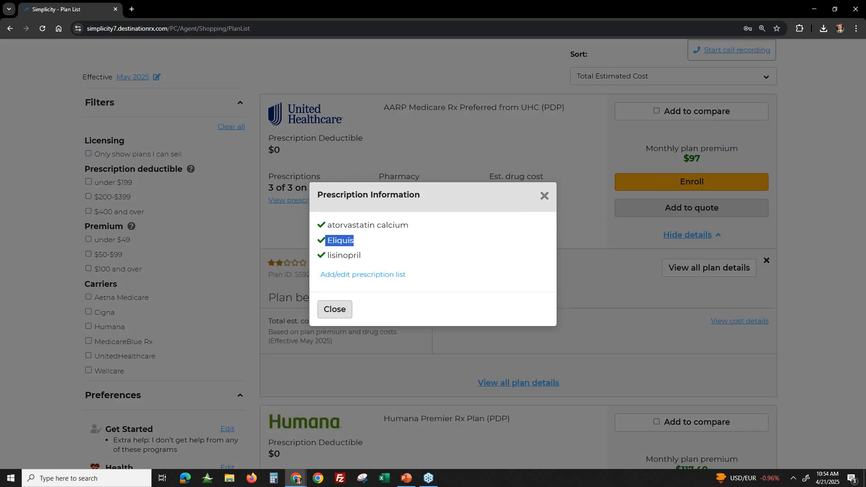
click(544, 198)
scroll(534, 285, up, 1)
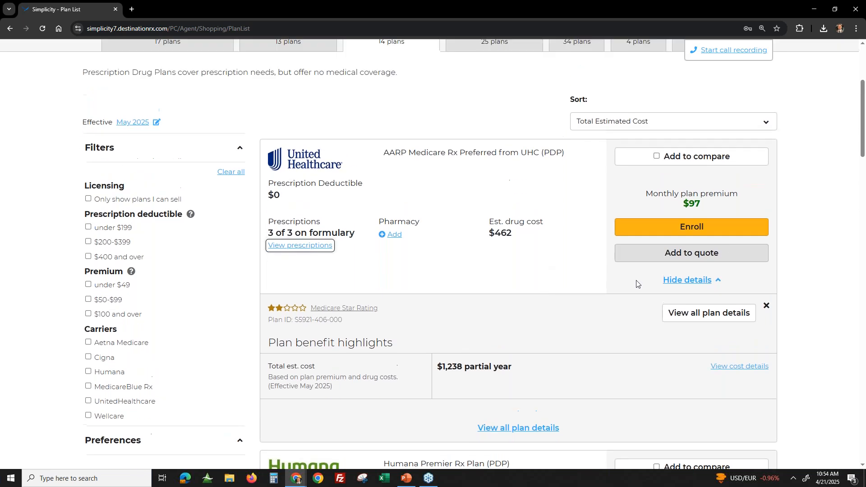
- Open the full plan details of AARP Medicare Rx Preferred from UHC and review its covered prescriptions
click(702, 307)
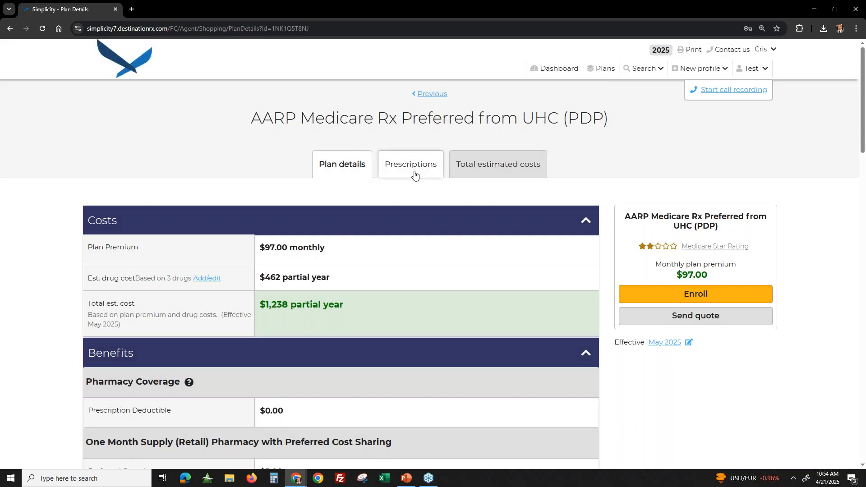
click(413, 170)
scroll(431, 230, down, 7)
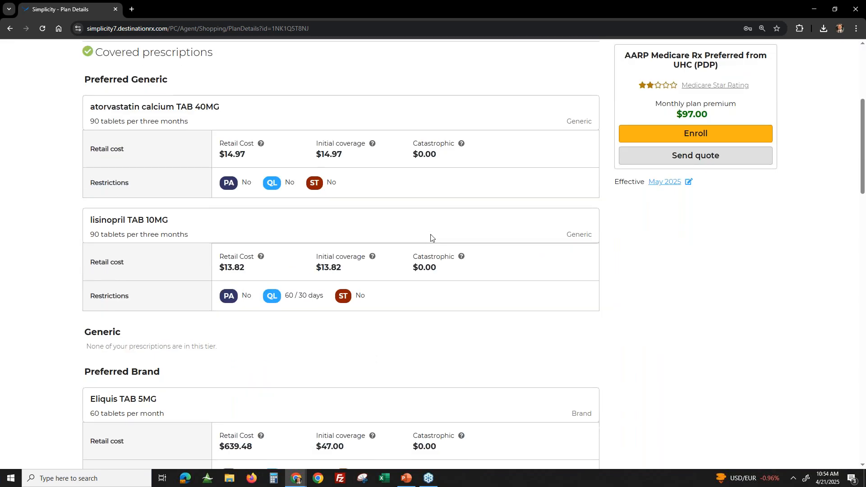
scroll(431, 238, down, 2)
scroll(150, 266, up, 3)
scroll(114, 118, up, 1)
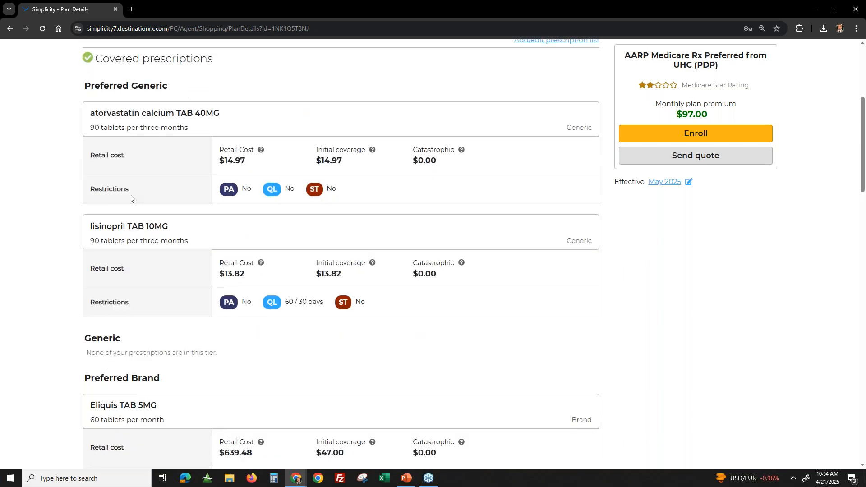
scroll(131, 238, down, 2)
- Examine the Generic and Preferred Brand tiers, including the retail and initial coverage costs of Eliquis TAB 5MG
drag(95, 262, 241, 267)
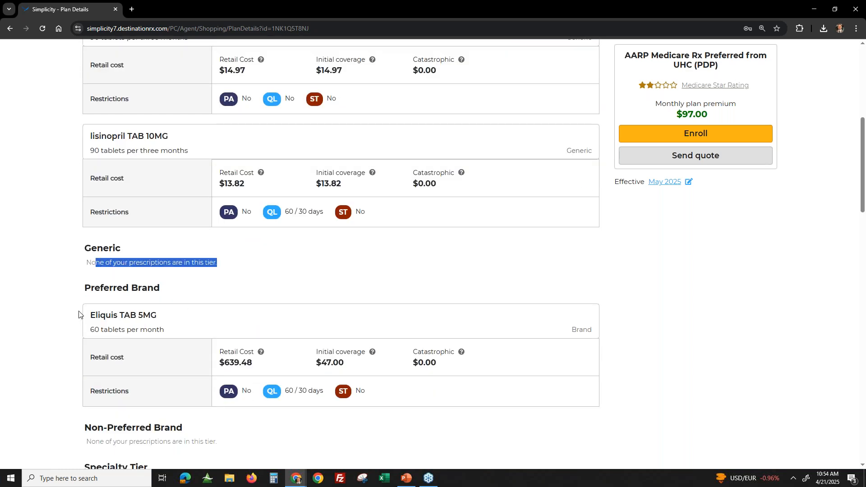
drag(87, 312, 199, 328)
click(92, 314)
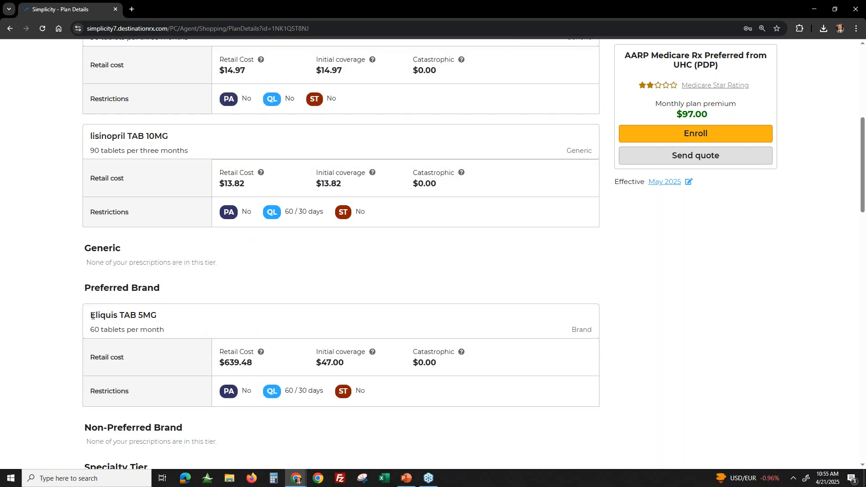
mouse_move(213, 364)
mouse_down()
mouse_move(268, 366)
mouse_move(220, 368)
mouse_up()
click(268, 366)
click(316, 365)
drag(346, 352, 326, 363)
- Show the plan's total estimated costs and expand the monthly breakdowns for June, July and August
scroll(351, 366, up, 15)
click(508, 166)
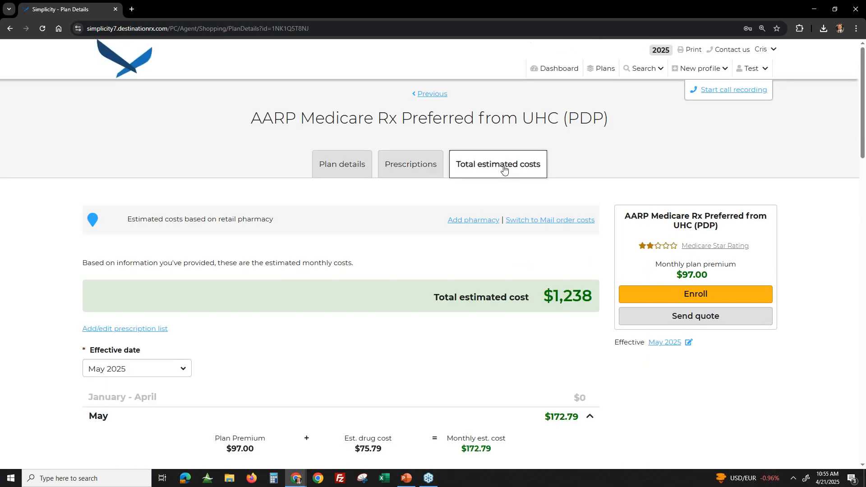
scroll(469, 355, down, 5)
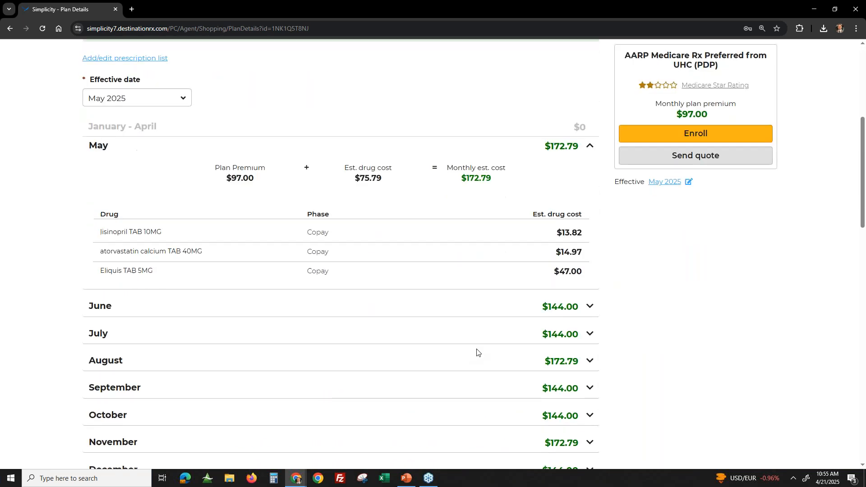
scroll(605, 309, down, 1)
click(590, 262)
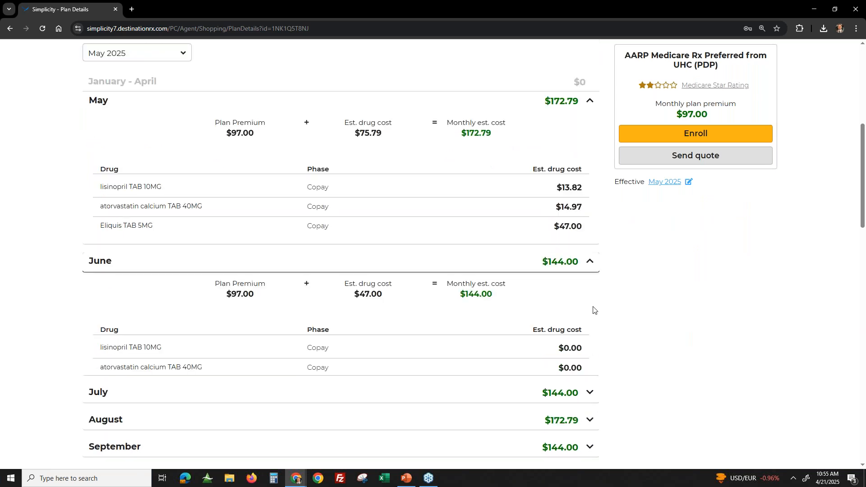
click(590, 424)
scroll(604, 420, down, 3)
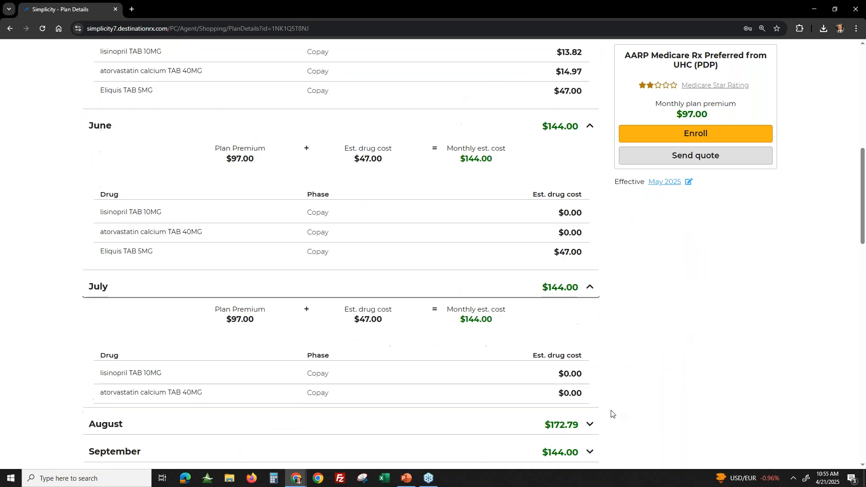
- Examine the May drug costs, including Eliquis TAB 5MG, and the plan's monthly premium
scroll(614, 390, up, 4)
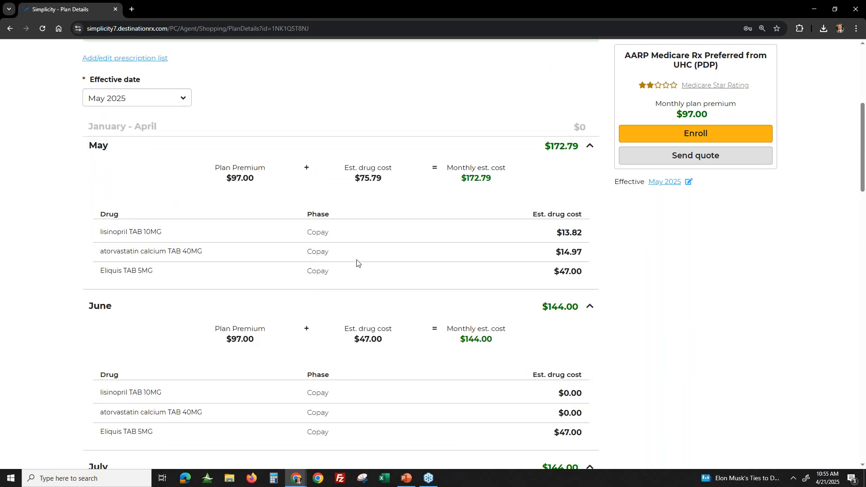
drag(553, 235, 592, 279)
drag(114, 273, 428, 287)
scroll(435, 288, down, 1)
scroll(435, 288, up, 2)
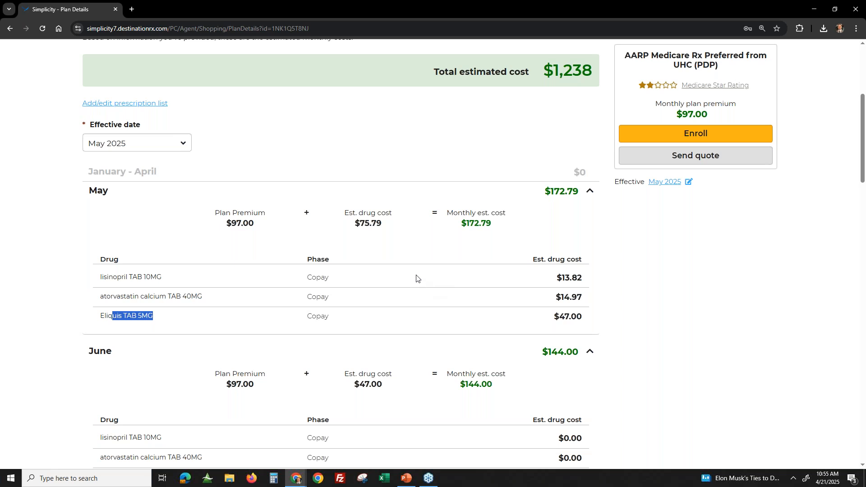
drag(674, 115, 732, 118)
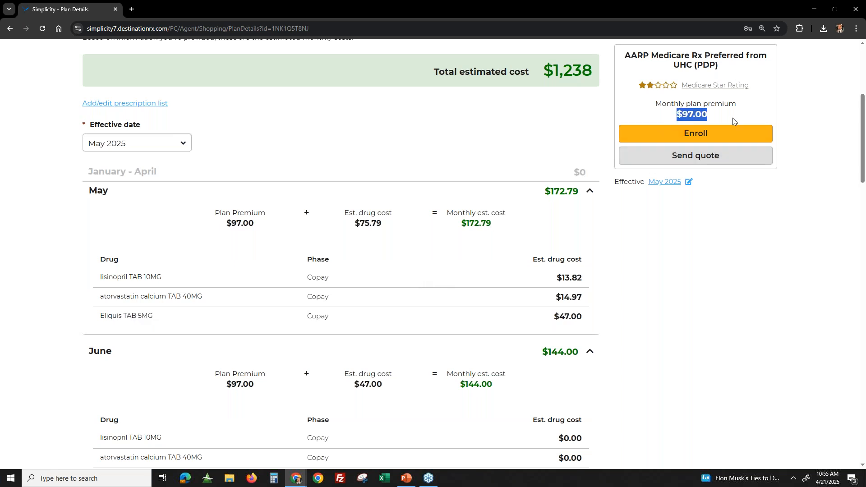
- Review the expanded June to August cost breakdowns and return to the plan's total estimated cost
scroll(505, 244, down, 4)
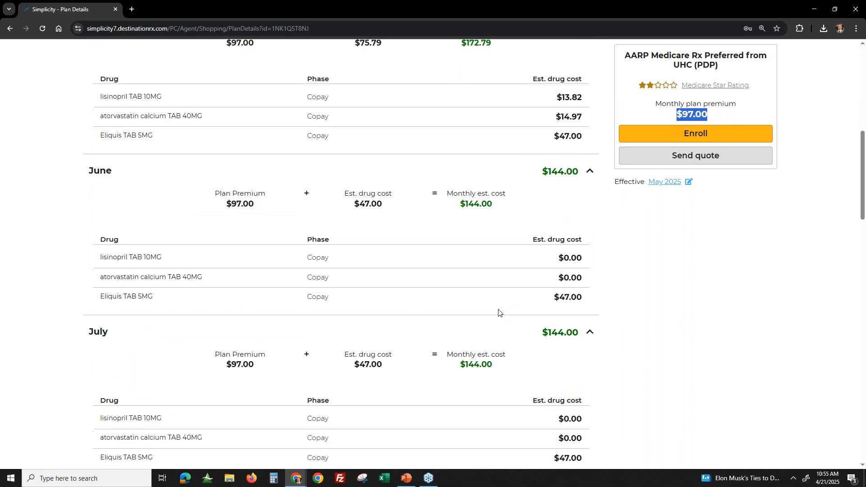
scroll(498, 312, down, 5)
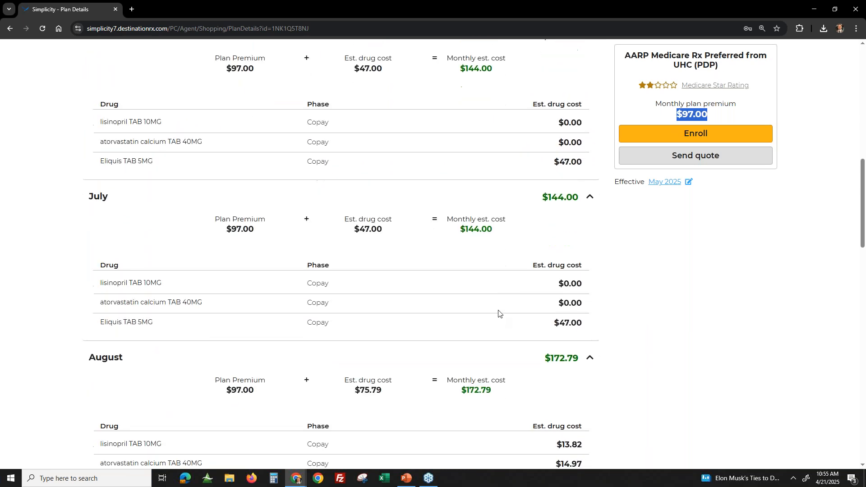
scroll(498, 312, down, 3)
scroll(361, 145, up, 15)
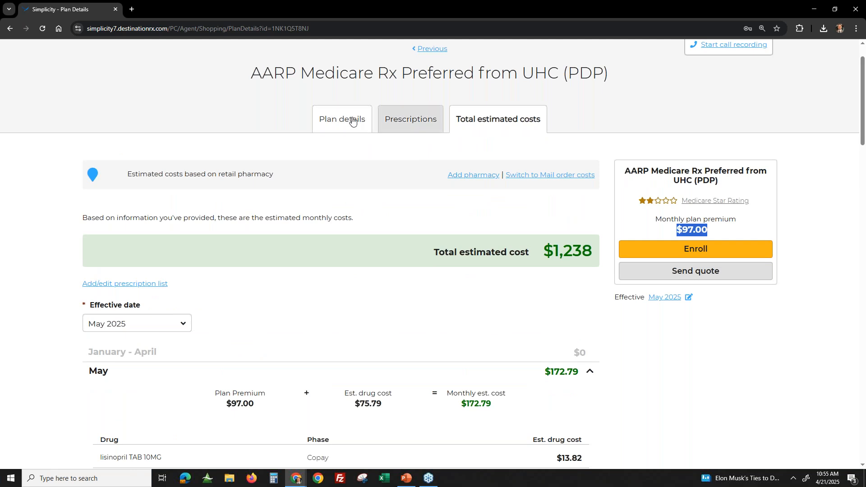
- Return to the plan list and display the Medicare Supplement plans
click(441, 51)
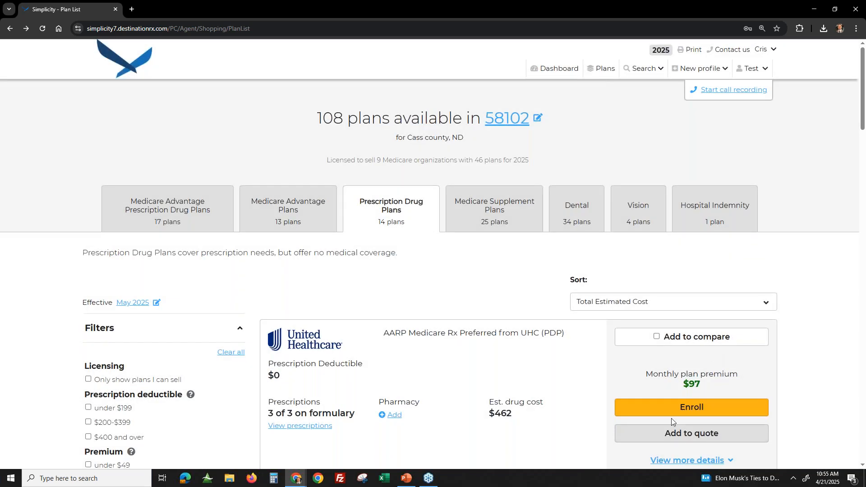
scroll(418, 291, down, 3)
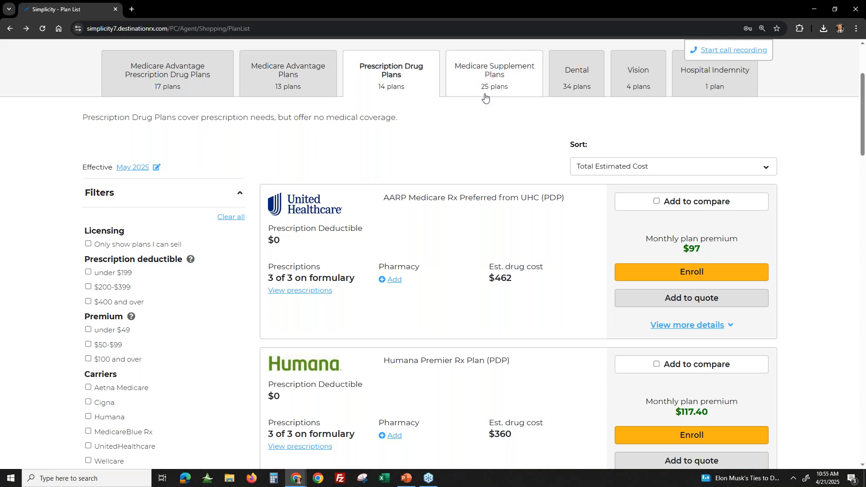
click(508, 85)
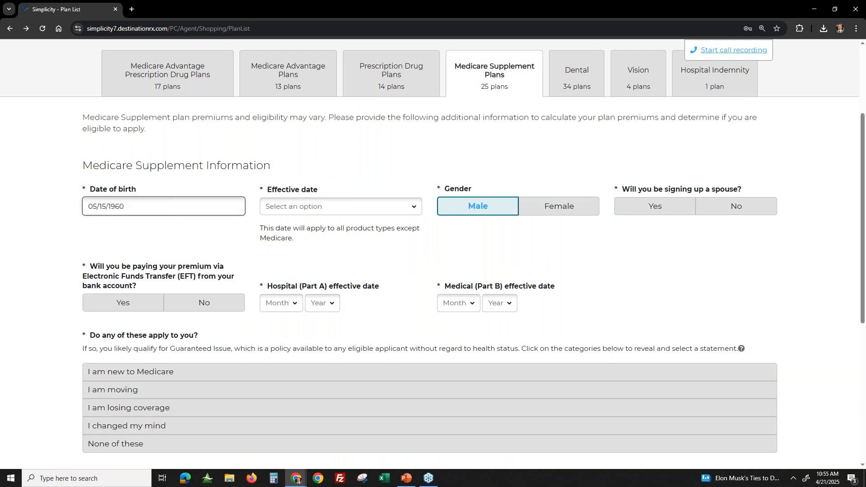
- Set the supplement effective date to May 2025, decline signing up a spouse, and choose to pay the premium by EFT
click(274, 210)
click(300, 246)
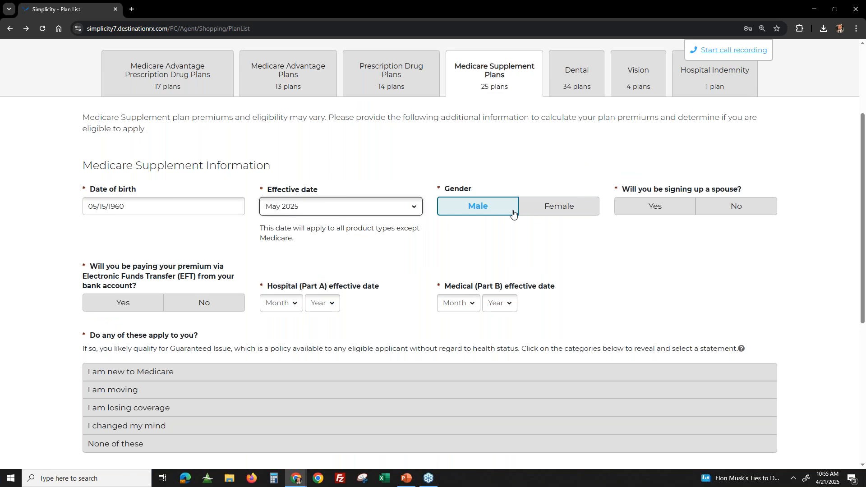
click(710, 209)
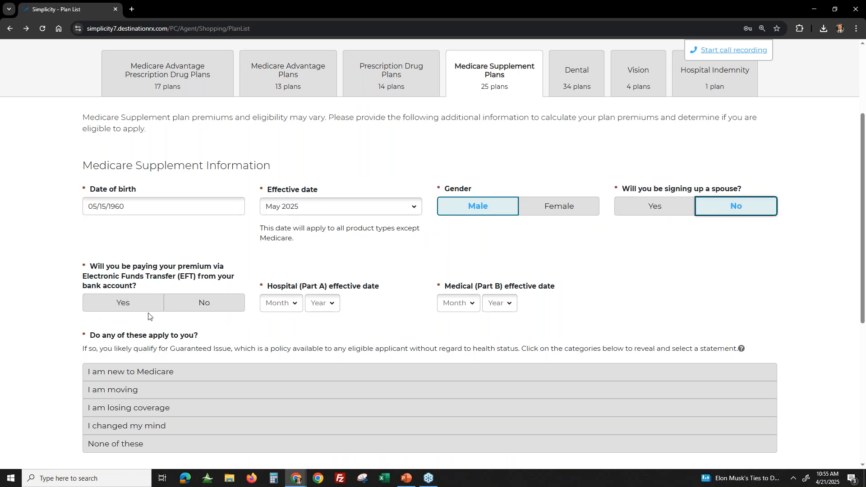
click(124, 311)
- Set both the Hospital (Part A) and Medical (Part B) effective dates to May 2025
click(280, 303)
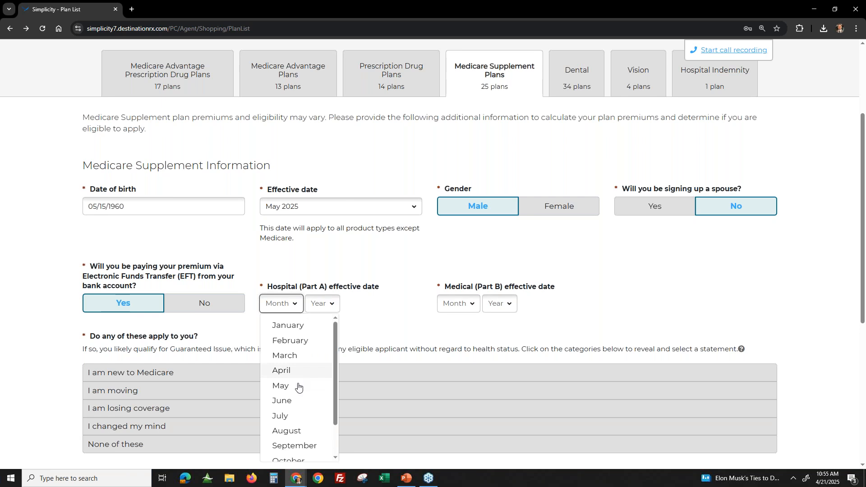
click(298, 385)
click(314, 303)
click(315, 323)
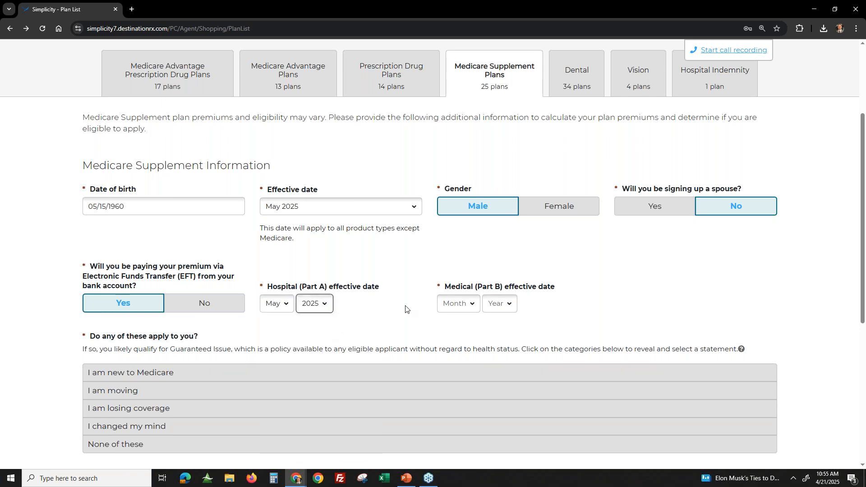
click(458, 303)
click(458, 385)
click(499, 303)
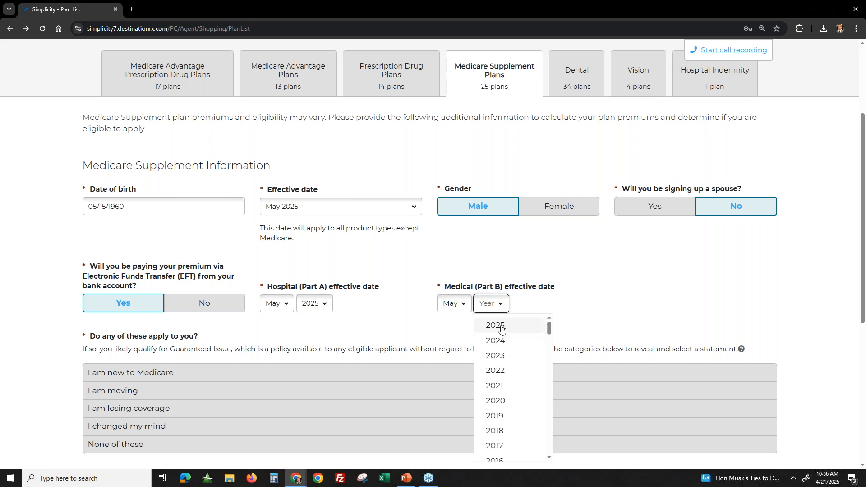
click(496, 324)
- Select the age 65 and Part B enrollment statement under "I am new to Medicare" and continue to the plans
scroll(579, 310, down, 2)
click(49, 277)
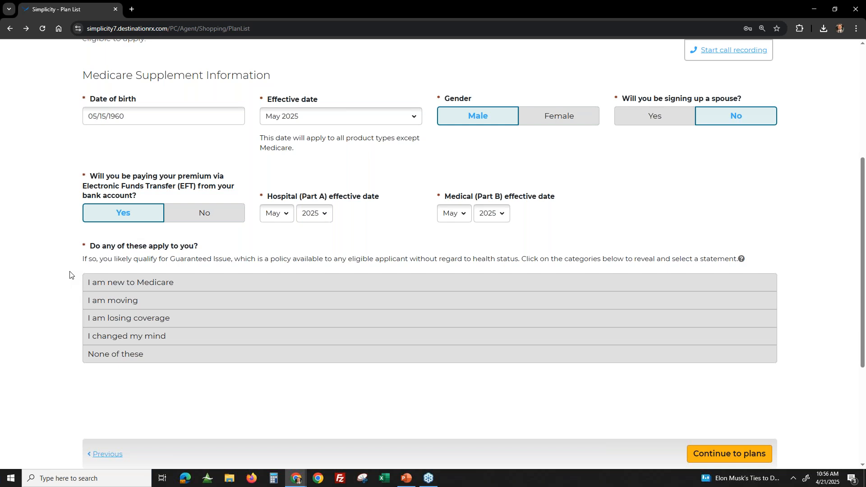
click(102, 282)
click(141, 307)
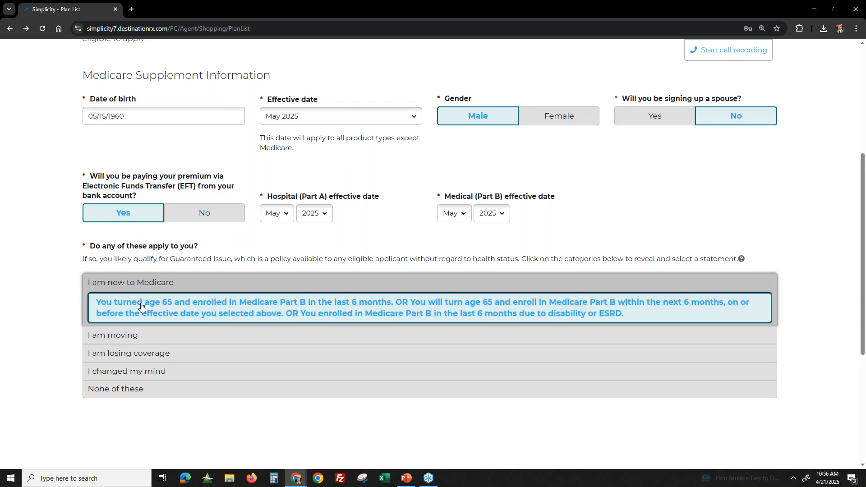
scroll(669, 437, down, 2)
click(750, 408)
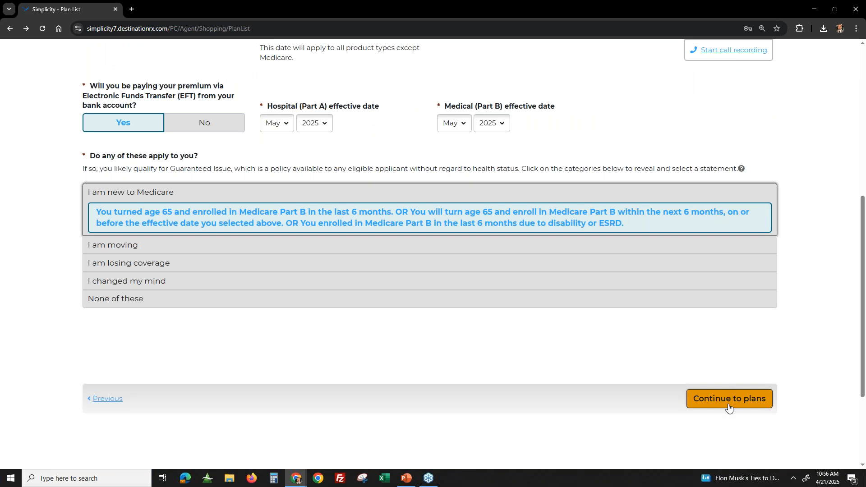
click(729, 407)
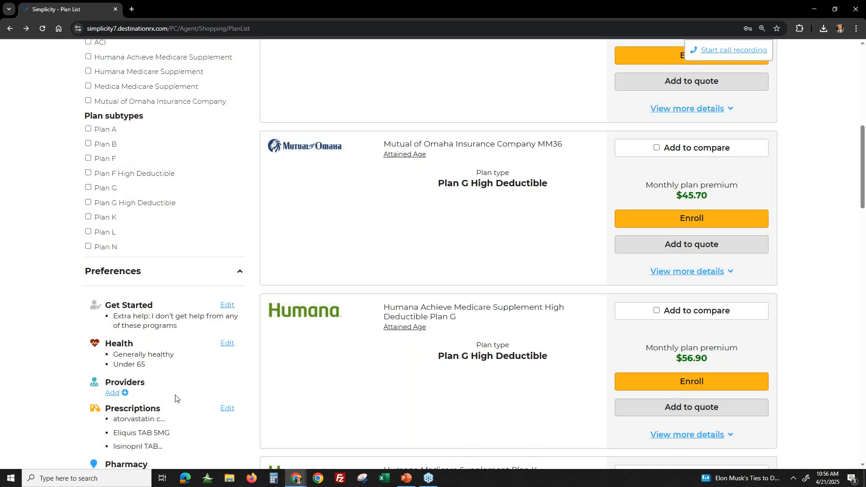
- Filter the Medicare Supplement plans to the Plan G subtype
scroll(113, 264, down, 2)
scroll(79, 129, up, 1)
click(107, 149)
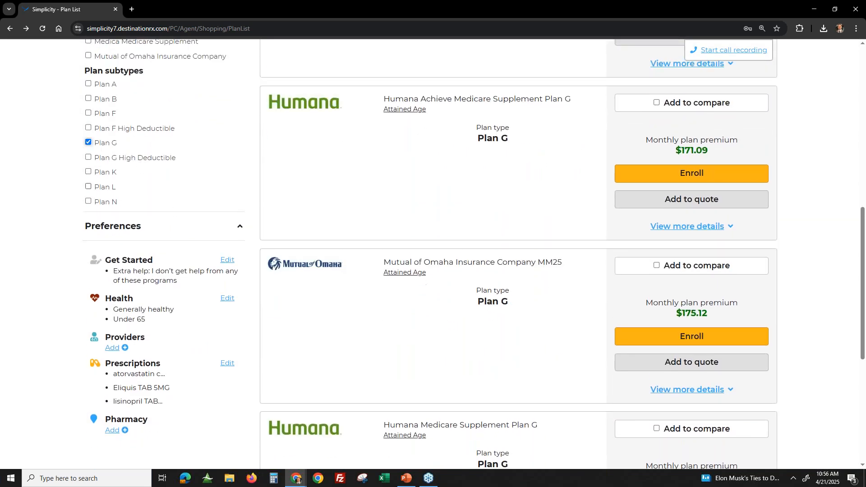
scroll(74, 256, up, 2)
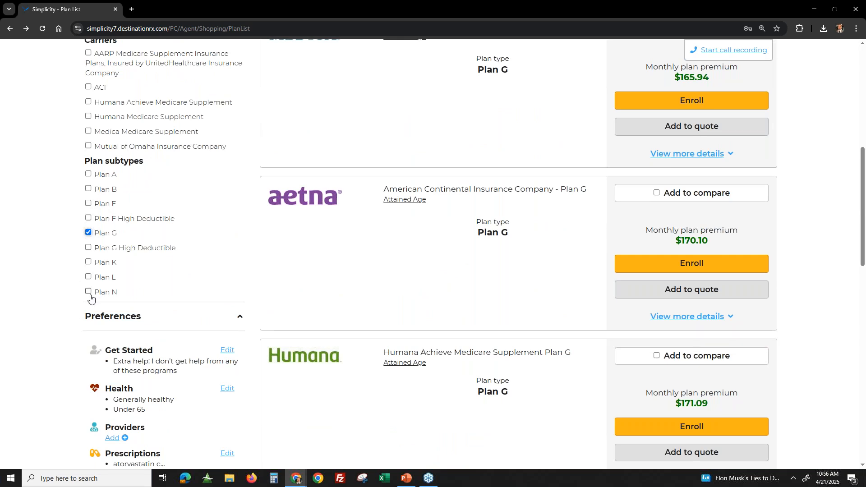
scroll(392, 304, up, 3)
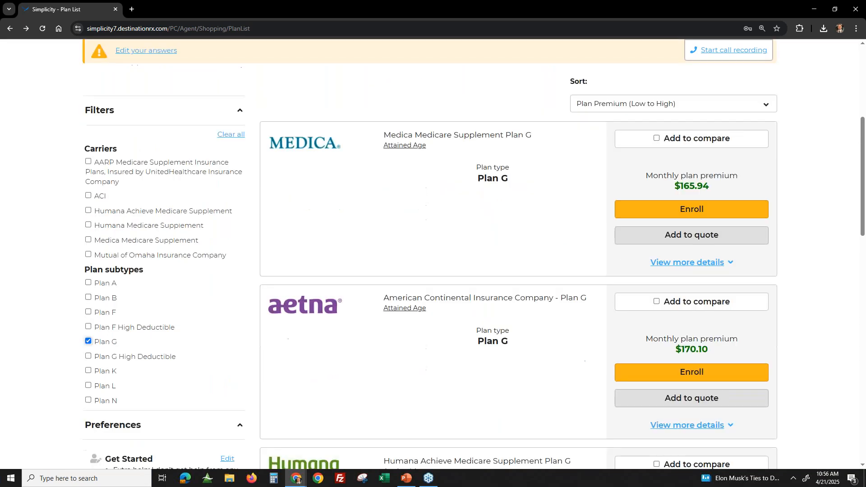
- Examine the sort options and compare the monthly premiums of the Plan G offerings across carriers
scroll(84, 303, down, 1)
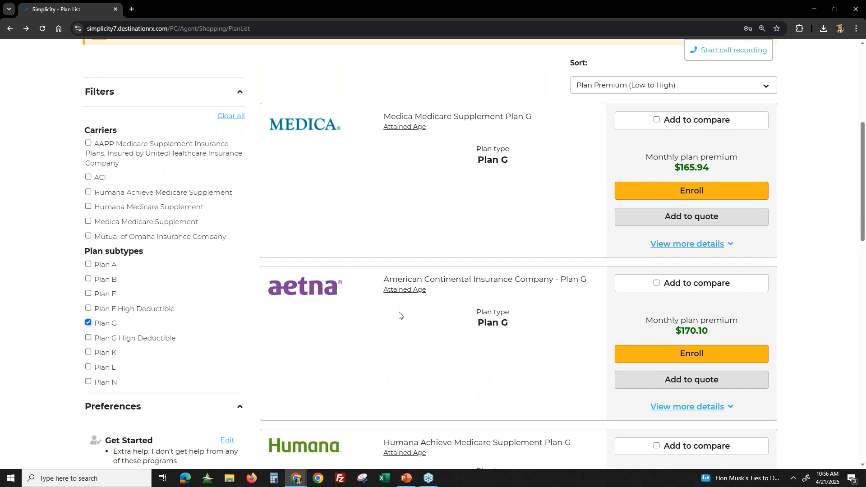
click(639, 90)
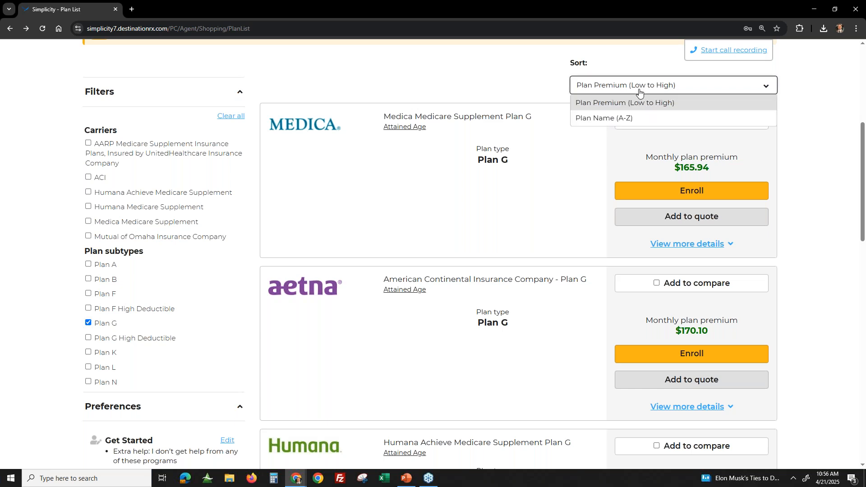
click(463, 102)
scroll(350, 230, up, 2)
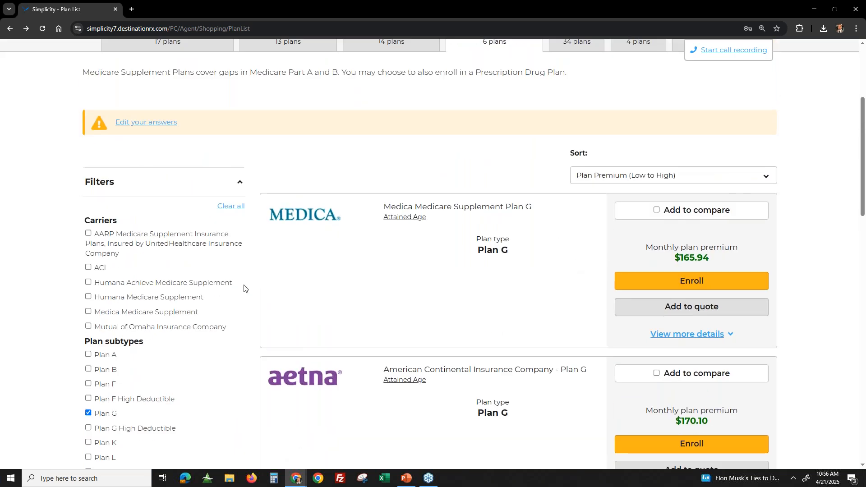
scroll(343, 287, up, 1)
scroll(684, 284, down, 1)
scroll(436, 307, down, 2)
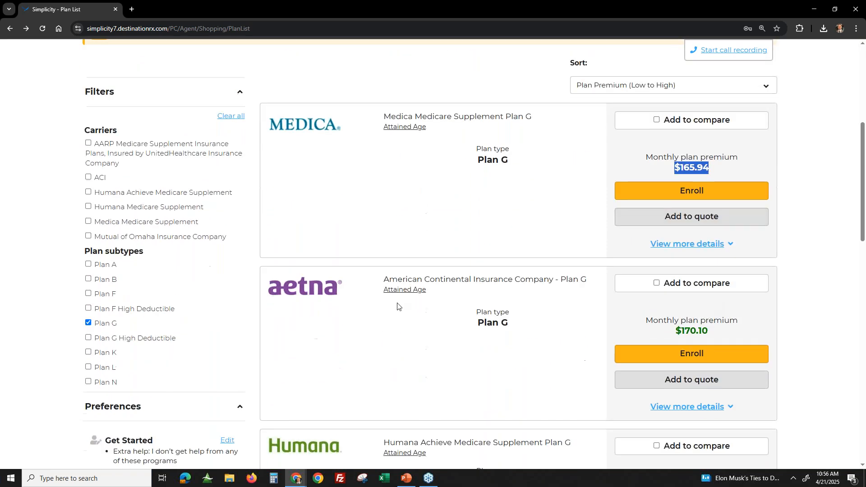
drag(659, 320, 730, 337)
scroll(731, 337, down, 3)
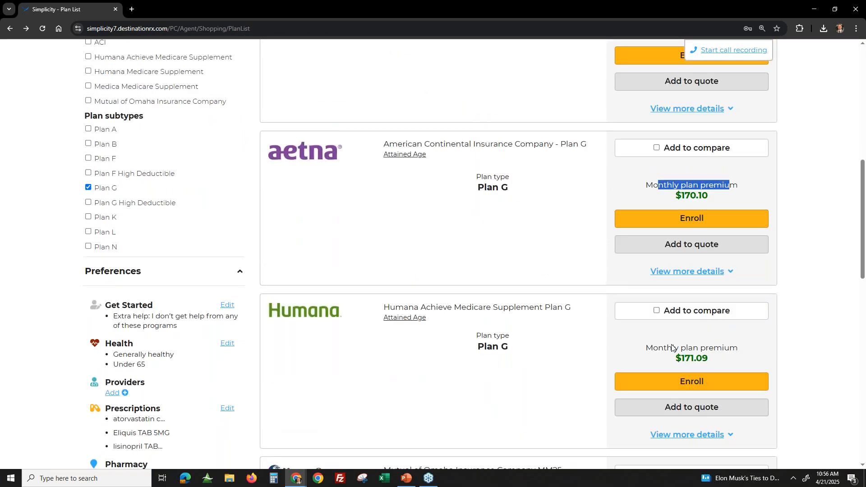
scroll(435, 350, down, 2)
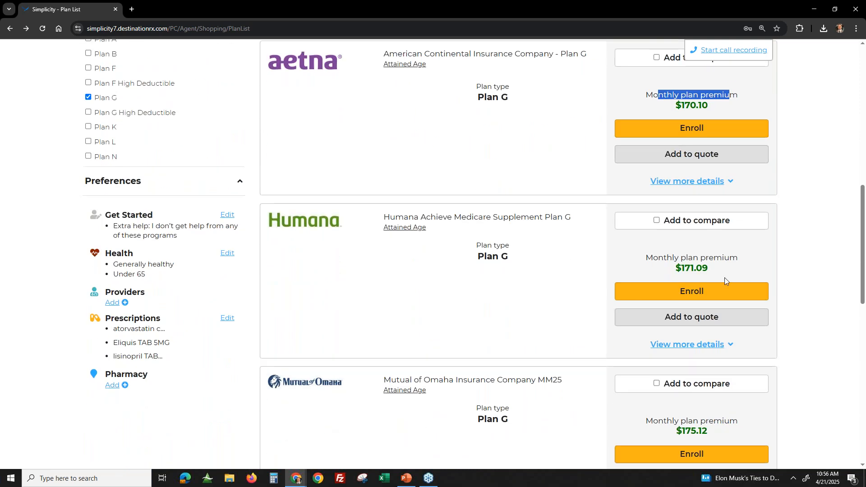
scroll(700, 367, down, 1)
- Replace the Plan G filter with Plan N and review the monthly premiums of the listed plans
scroll(141, 188, up, 1)
click(88, 97)
click(88, 156)
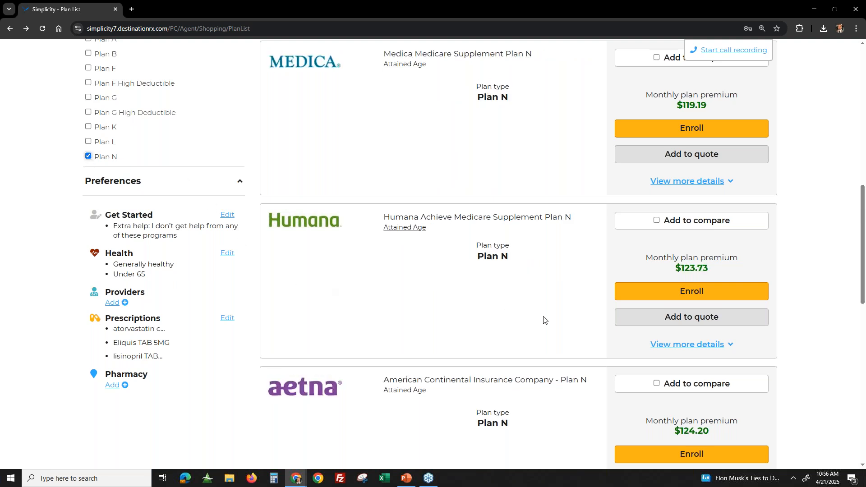
scroll(546, 321, up, 7)
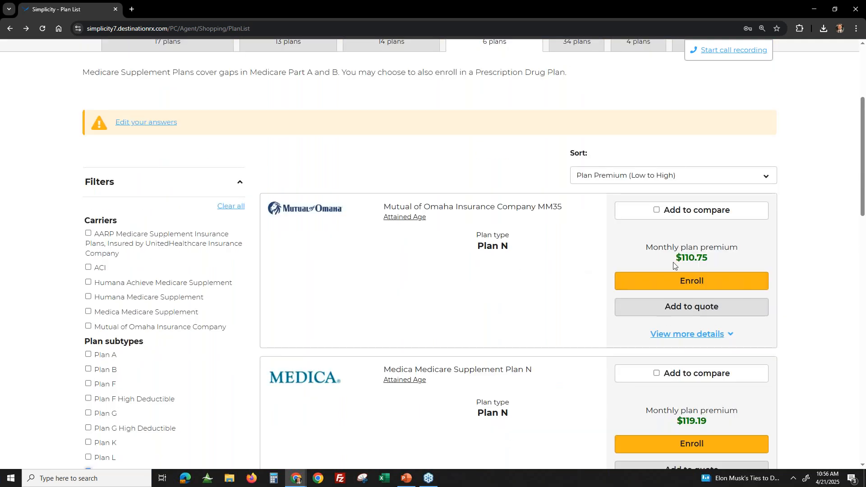
scroll(475, 346, down, 2)
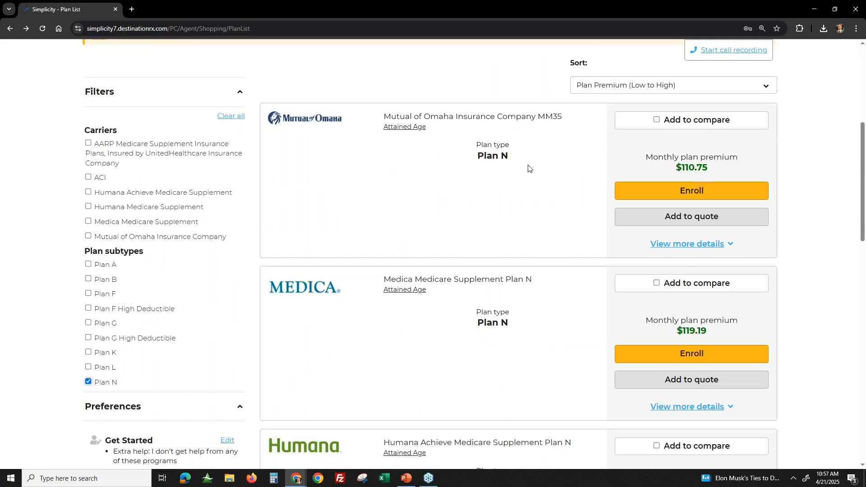
scroll(674, 337, down, 2)
scroll(676, 347, down, 1)
scroll(686, 368, down, 1)
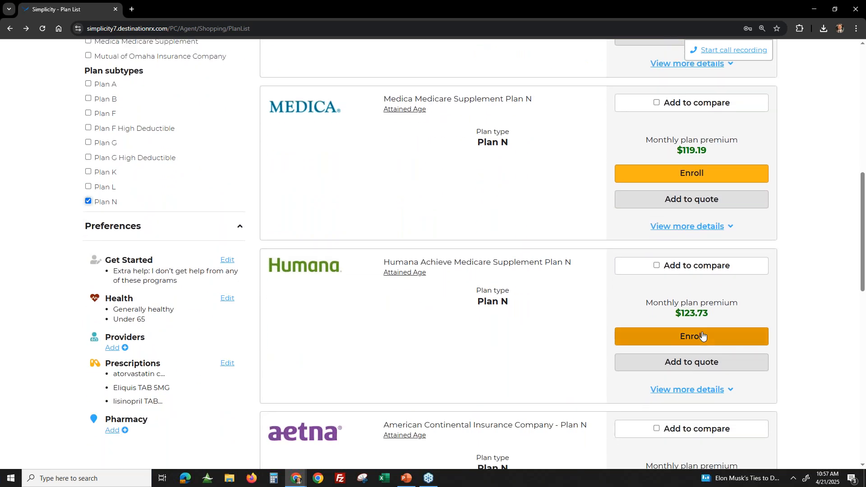
- Compare the Plan N offerings from Humana Achieve, Mutual of Omaha MM35 and Medica side by side
scroll(703, 334, down, 1)
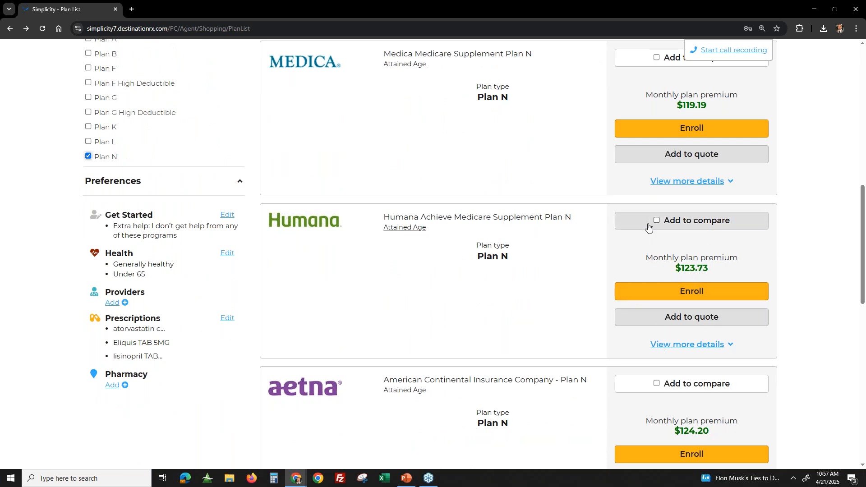
click(655, 221)
scroll(672, 158, up, 6)
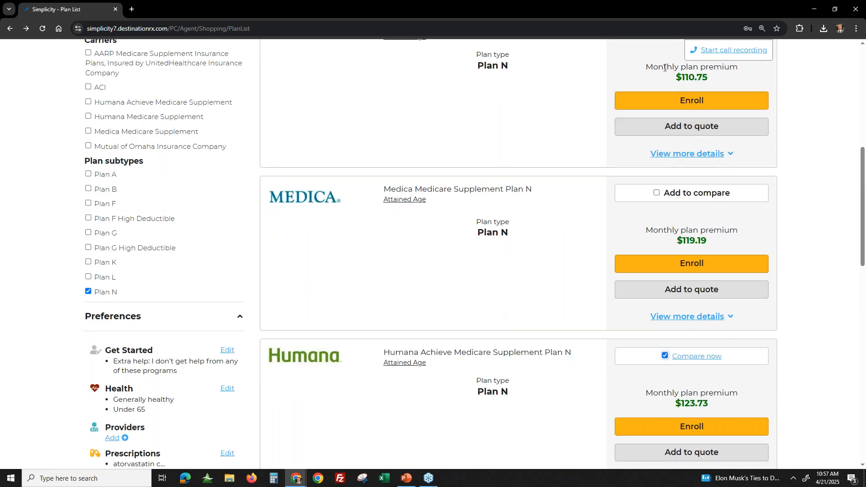
click(661, 165)
click(649, 333)
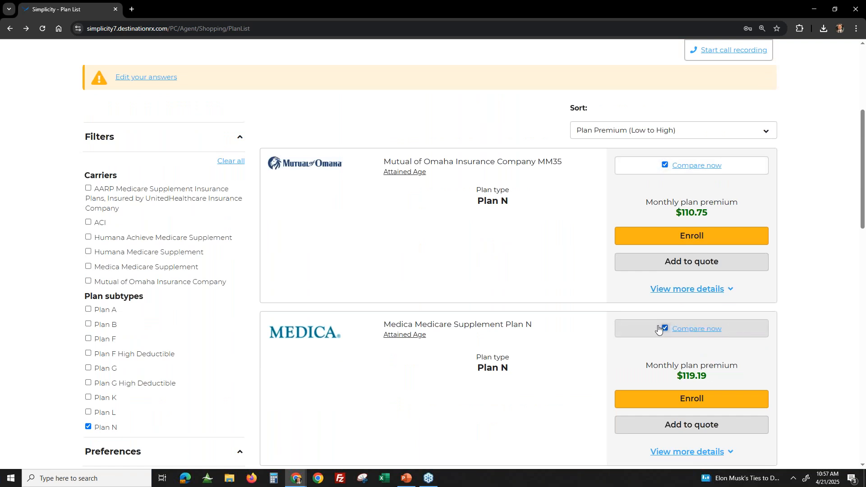
click(689, 333)
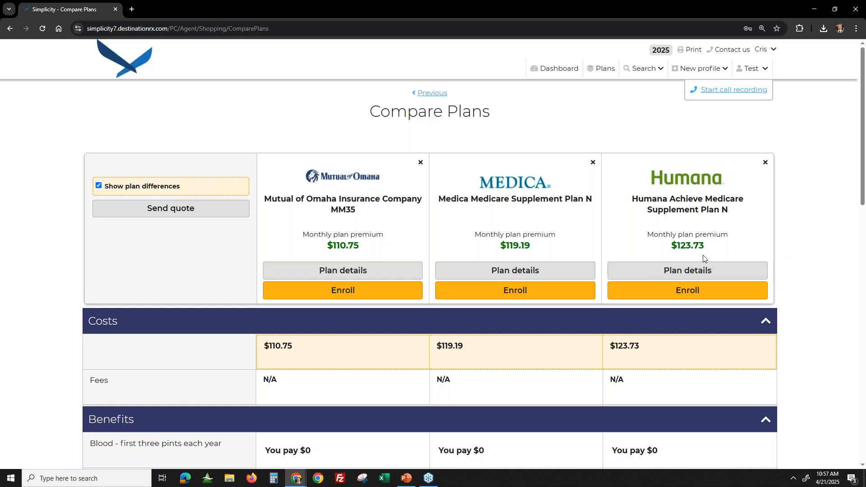
- Review the benefits of the three compared plans and examine the plan details and documents of Humana Achieve Medicare Supplement Plan N
scroll(575, 323, down, 5)
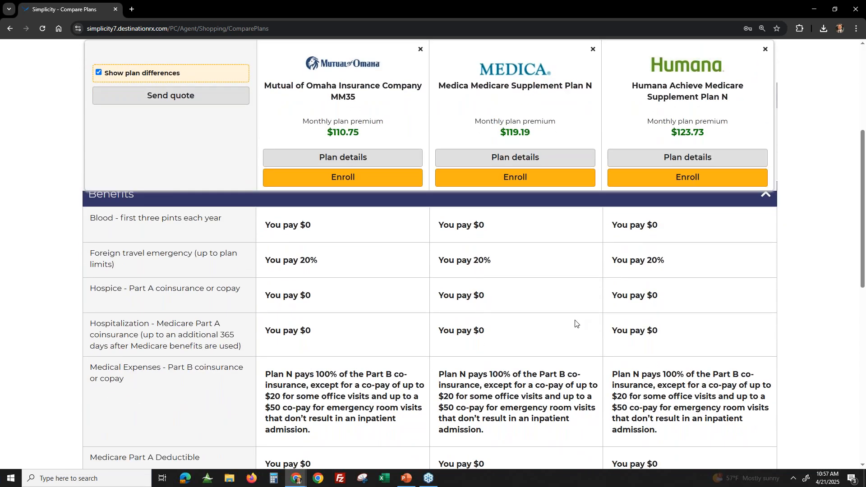
scroll(575, 323, down, 2)
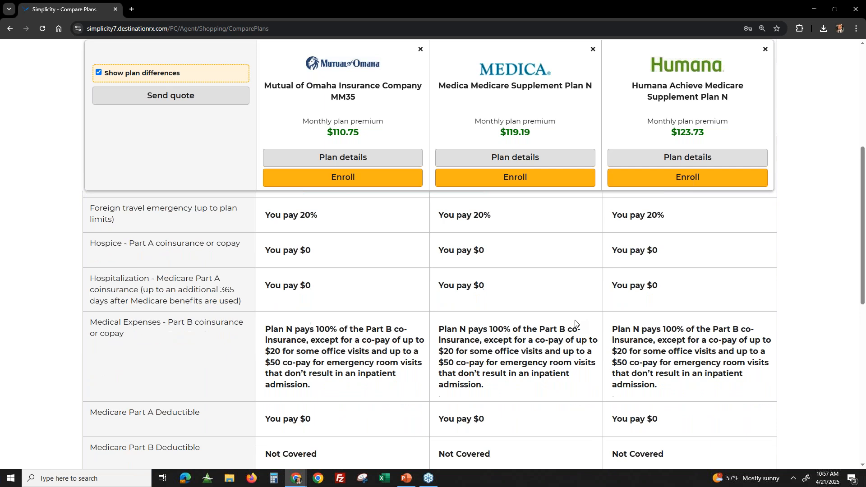
scroll(483, 294, down, 8)
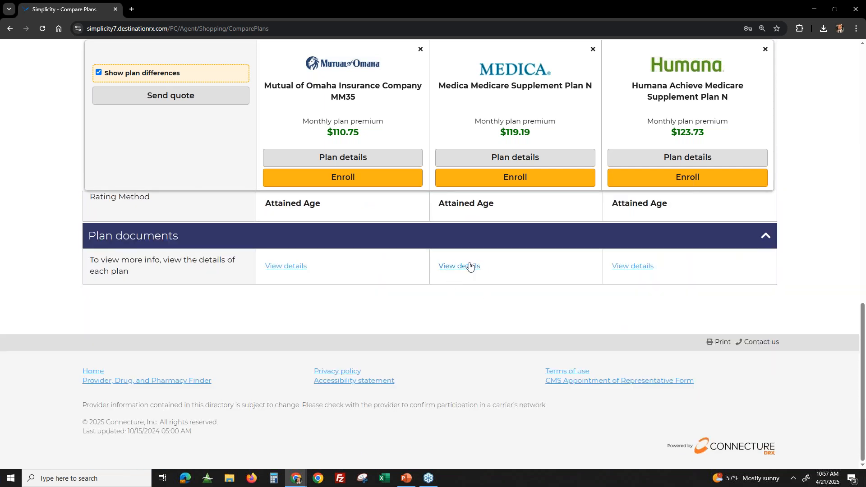
click(627, 267)
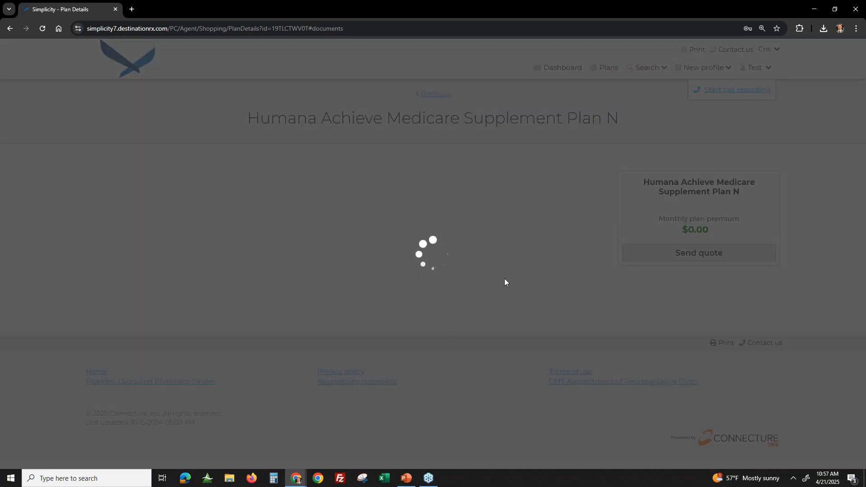
scroll(476, 319, down, 15)
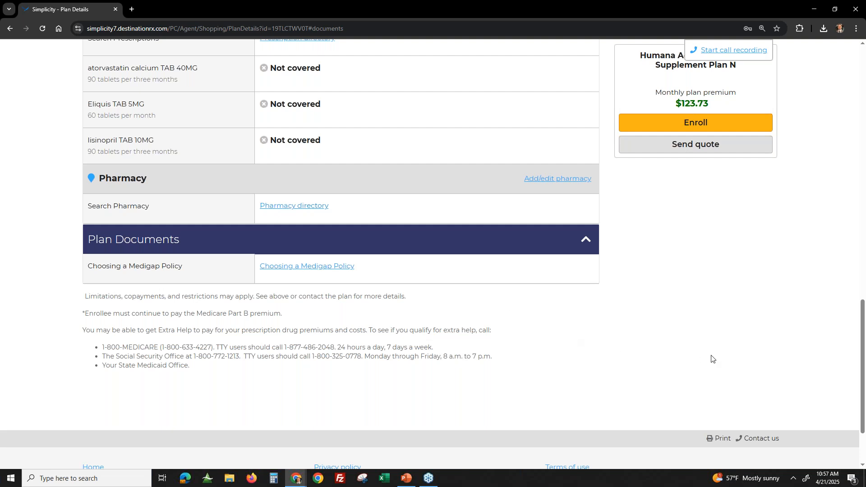
scroll(649, 347, up, 8)
scroll(618, 310, up, 10)
- Leave the plan comparison for the plan list and show the Medicare Advantage Prescription Drug Plans
click(429, 94)
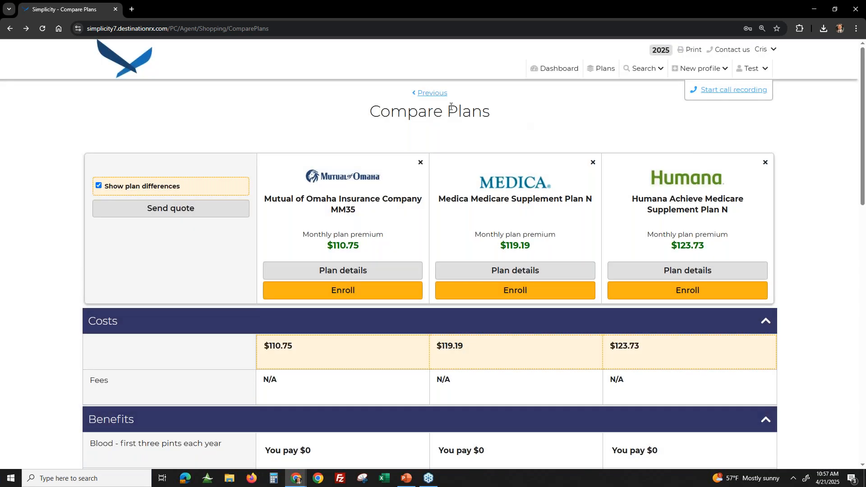
click(417, 93)
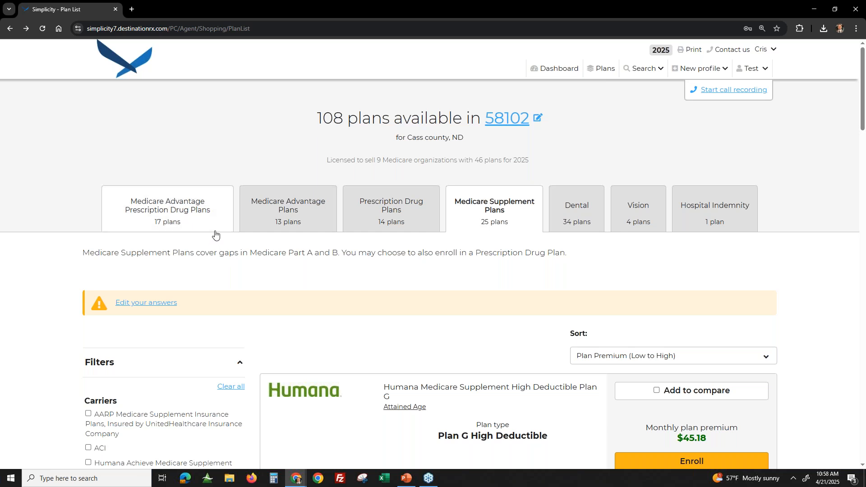
scroll(713, 142, down, 2)
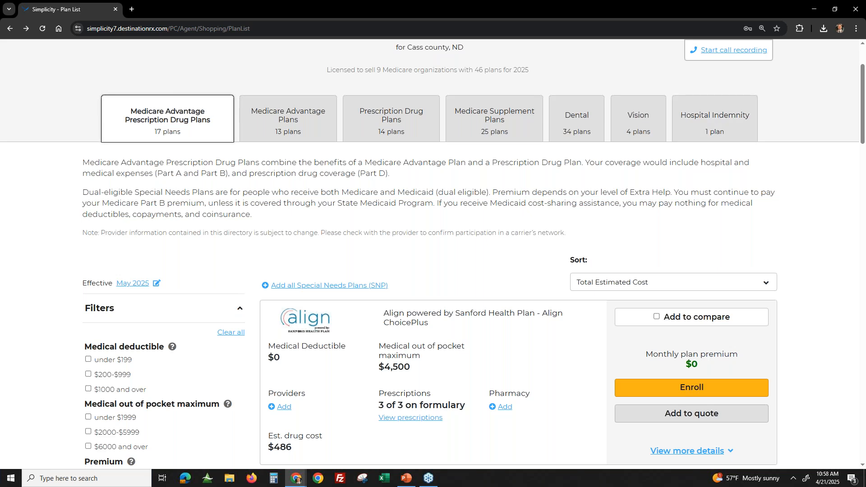
- Show the options available for the beneficiary's profile and go to the agent dashboard
scroll(720, 191, up, 2)
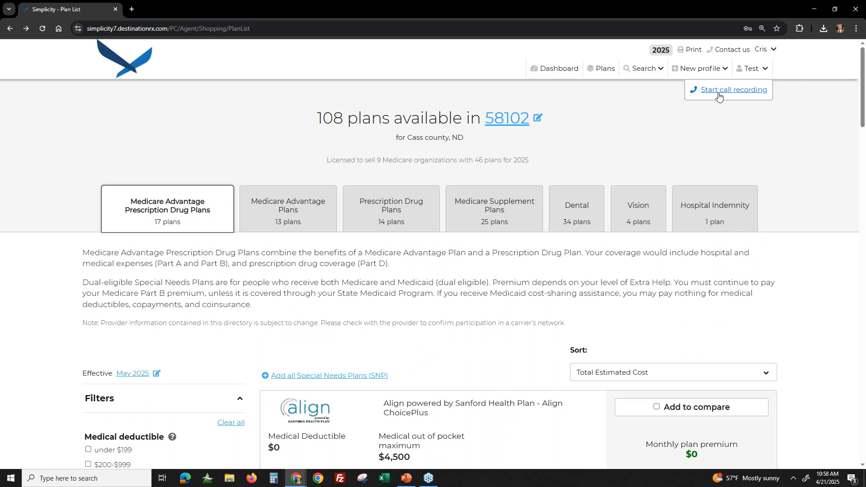
click(747, 70)
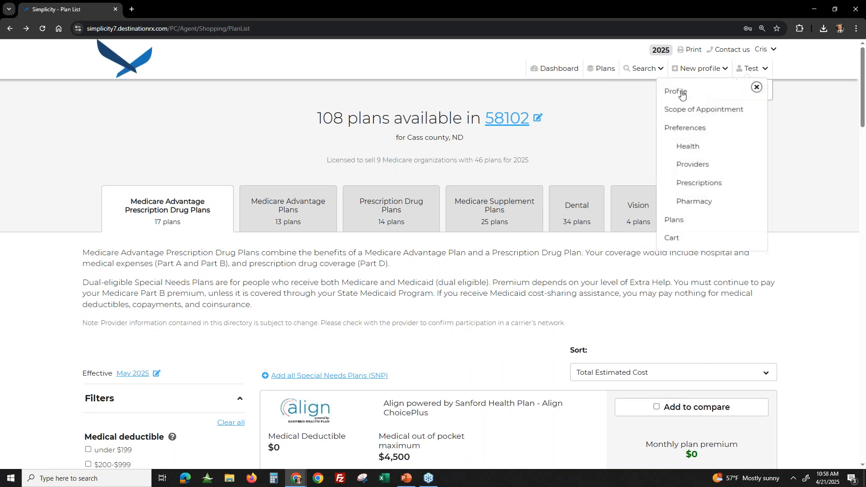
click(540, 72)
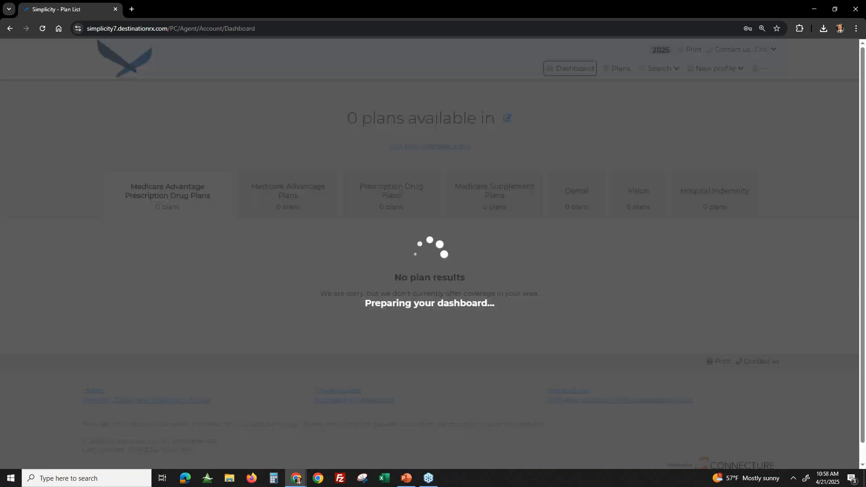